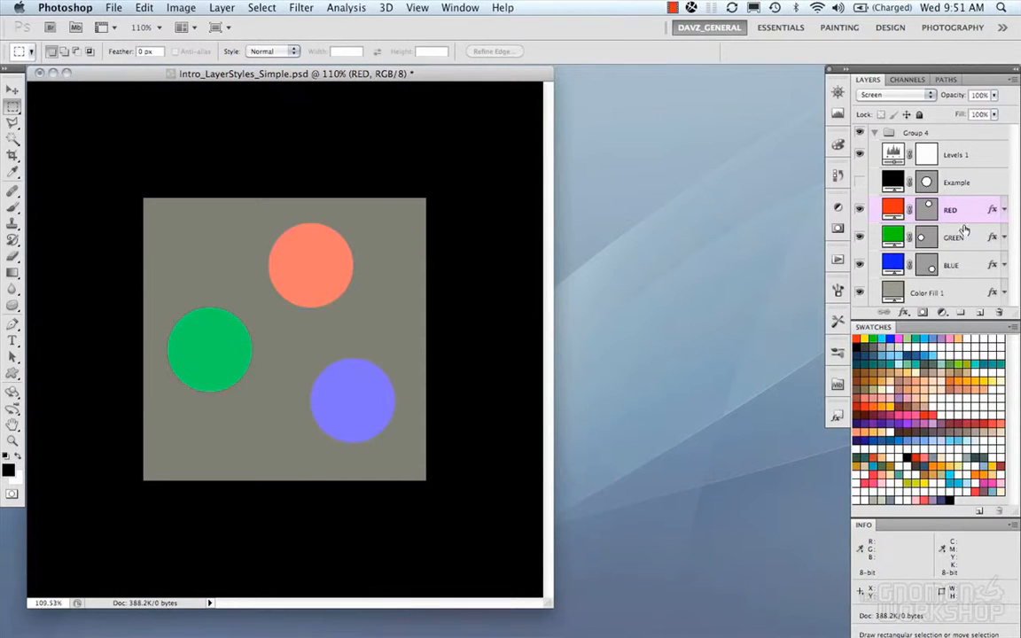
Show all layer effects in the document and view the RED layer's blending options in the Layer Style dialog
{"action": "left_click", "coordinate": [996, 211]}
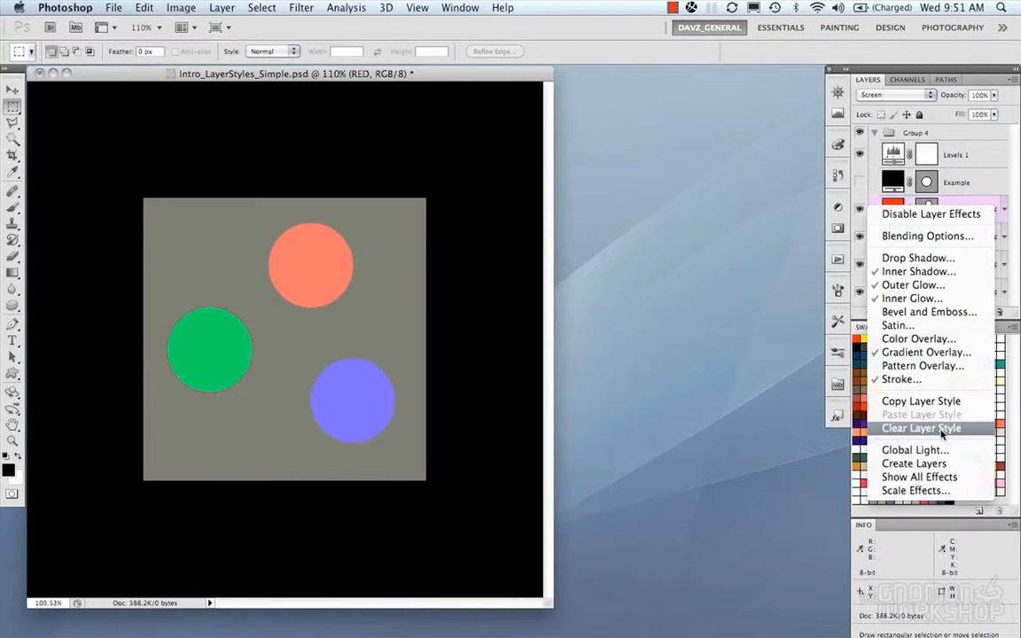
{"action": "left_click", "coordinate": [922, 477]}
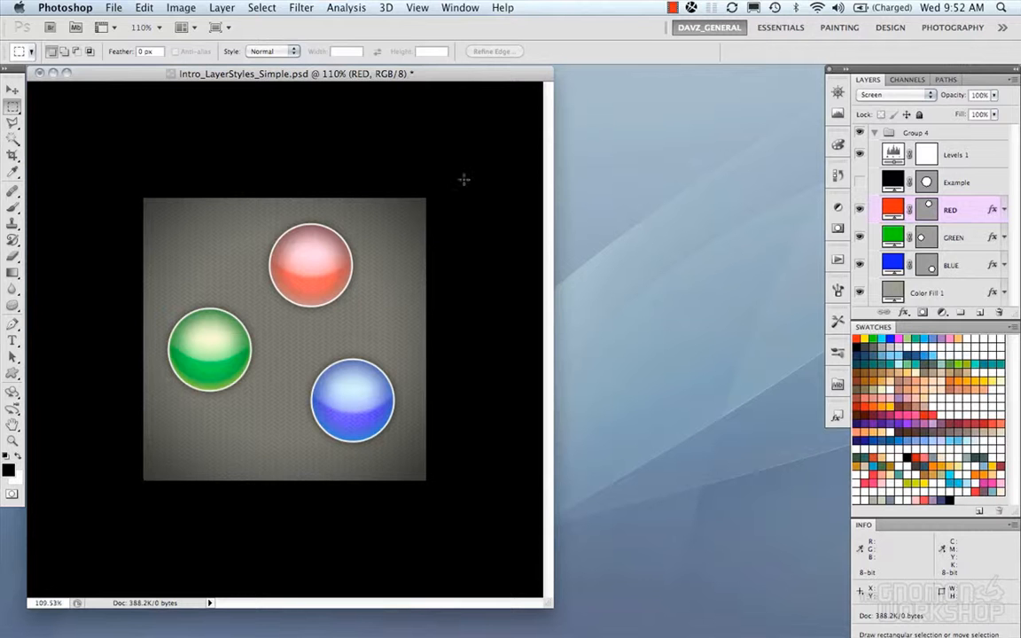
{"action": "double_click", "coordinate": [969, 219]}
{"action": "left_click_drag", "start_coordinate": [697, 244], "coordinate": [473, 169]}
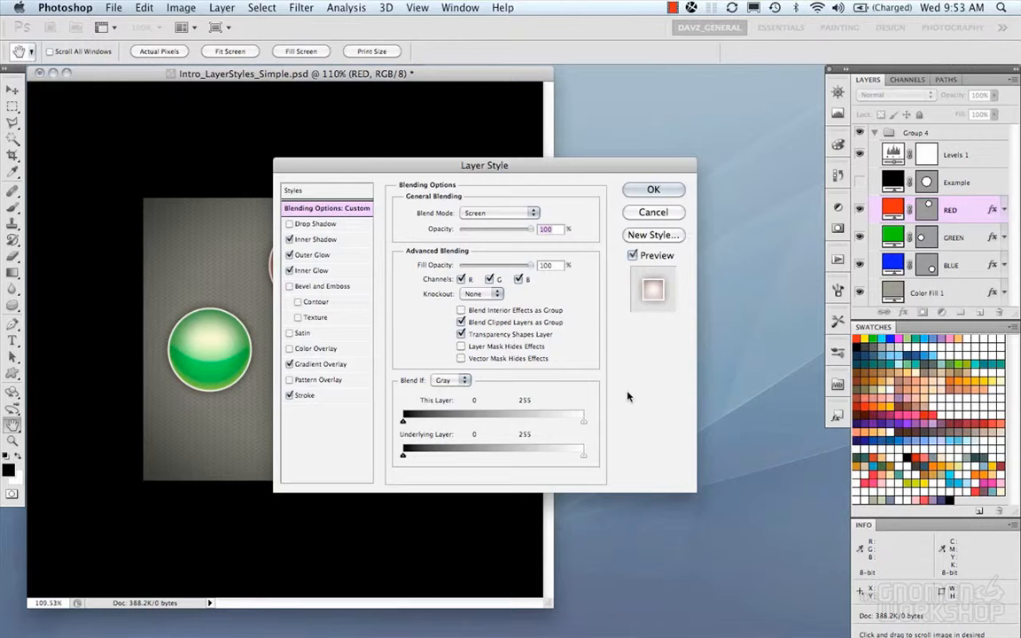
{"action": "left_click_drag", "start_coordinate": [581, 168], "coordinate": [577, 174]}
{"action": "key", "text": "Return"}
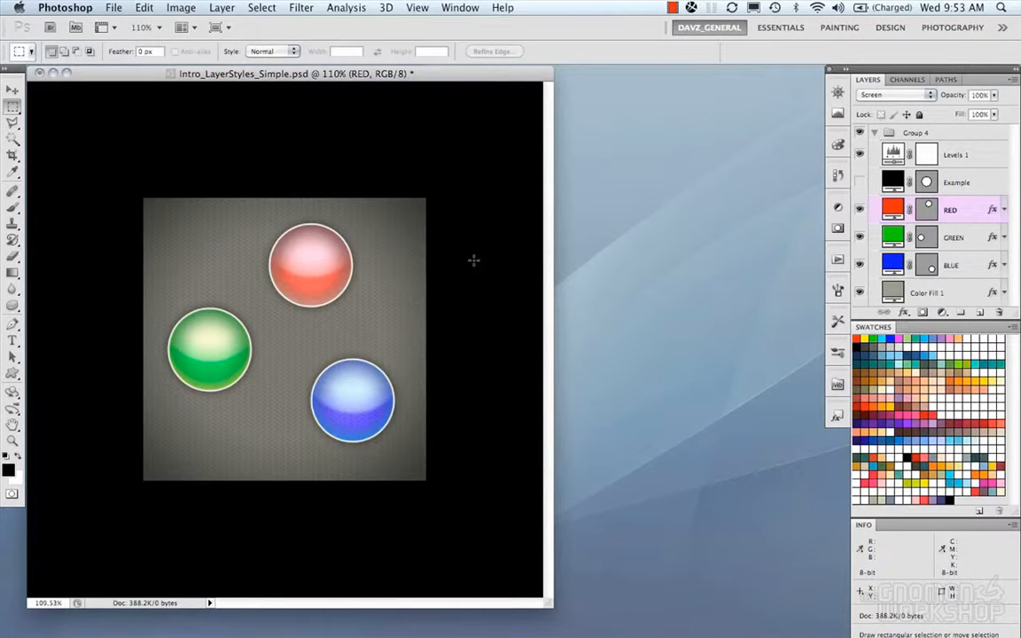
Look through the Layer Style commands available for the RED layer
{"action": "left_click", "coordinate": [238, 7]}
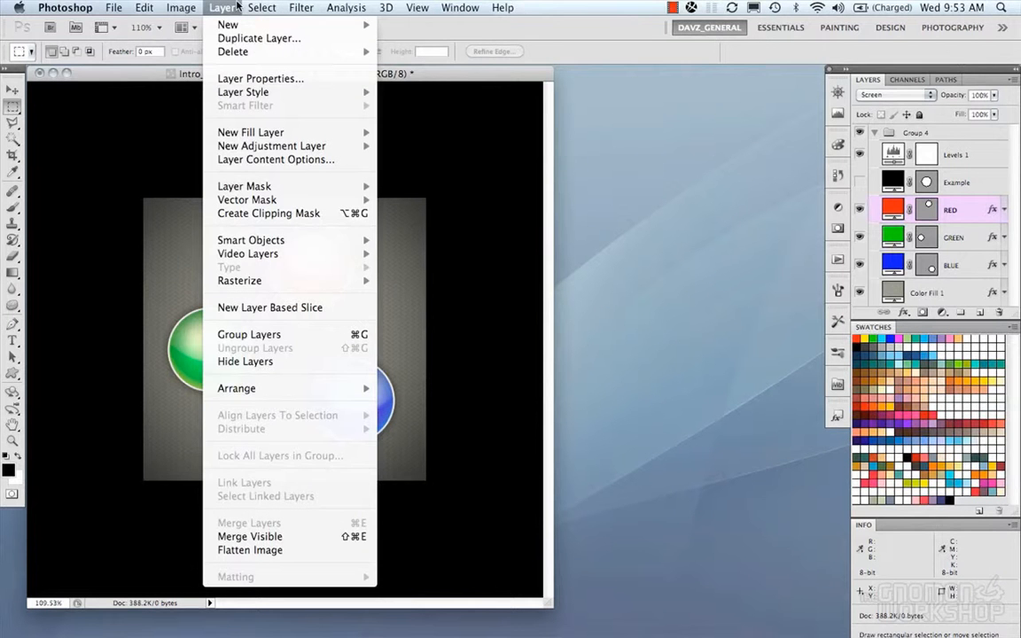
{"action": "mouse_move", "coordinate": [286, 93]}
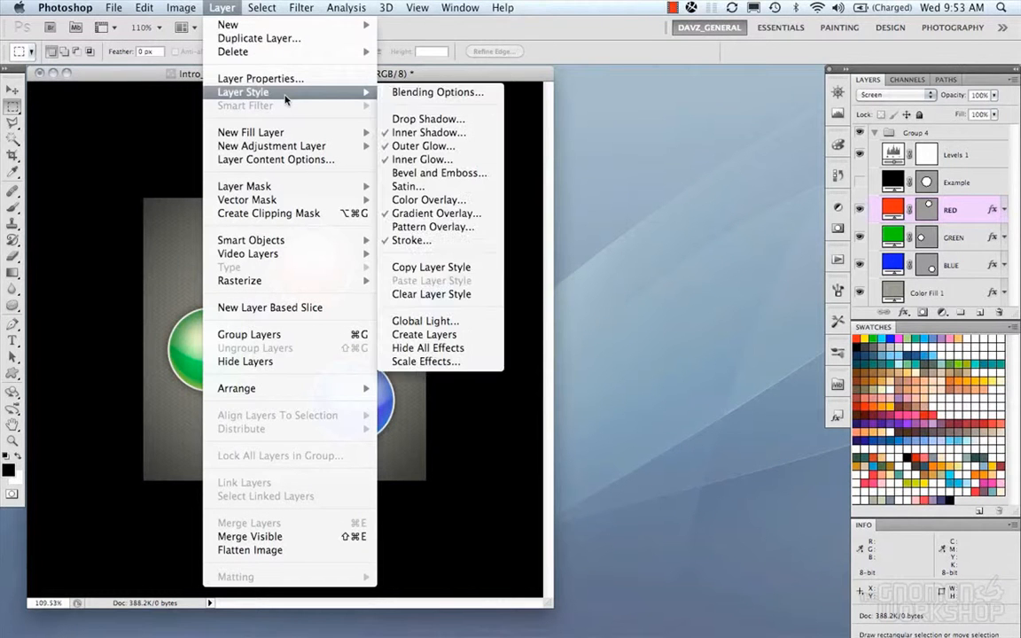
{"action": "left_click", "coordinate": [395, 87]}
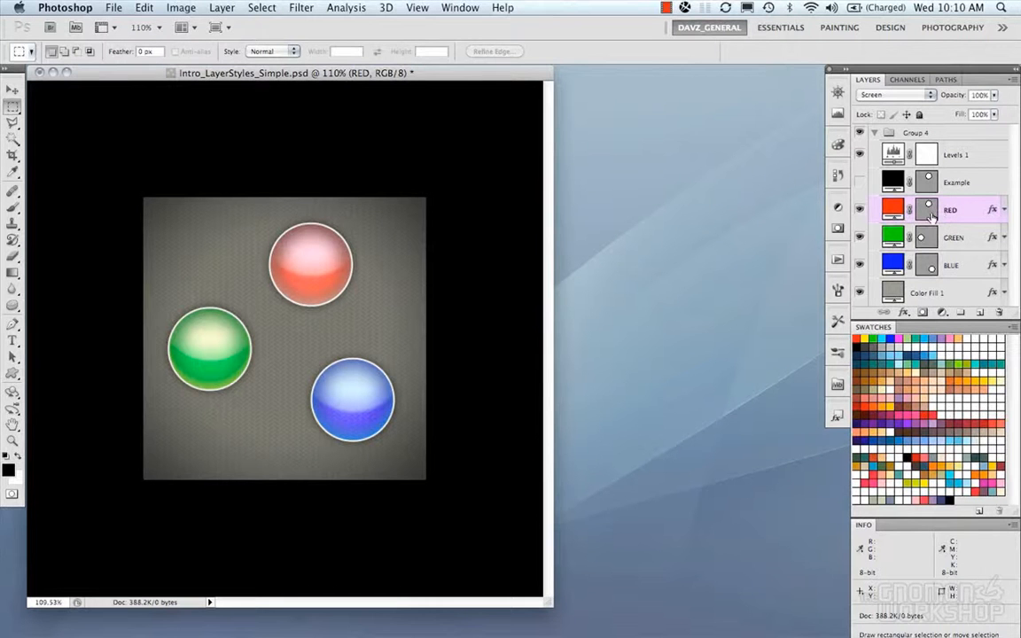
Select the GREEN and BLUE layers in turn, and examine which effects are enabled in the RED layer's style settings
{"action": "left_click", "coordinate": [967, 236]}
{"action": "left_click", "coordinate": [966, 265]}
{"action": "left_click", "coordinate": [961, 211]}
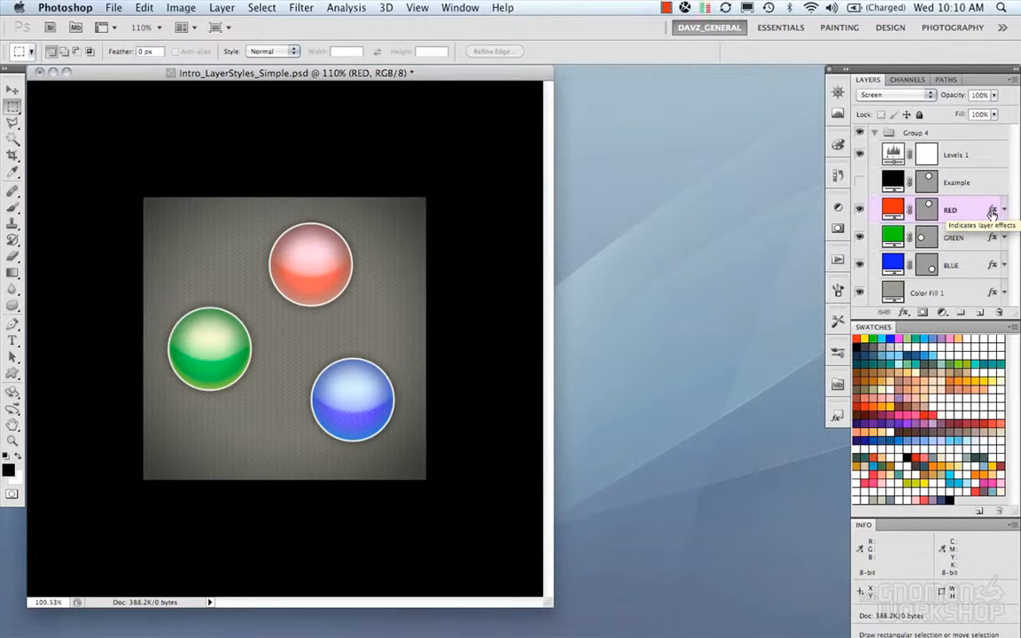
{"action": "double_click", "coordinate": [992, 210]}
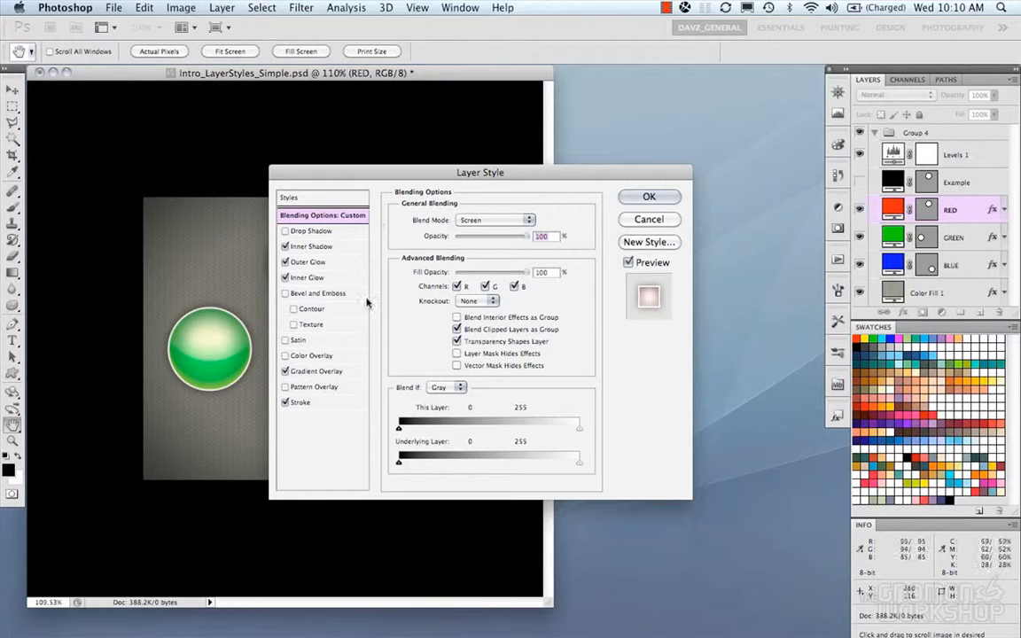
{"action": "left_click", "coordinate": [648, 197]}
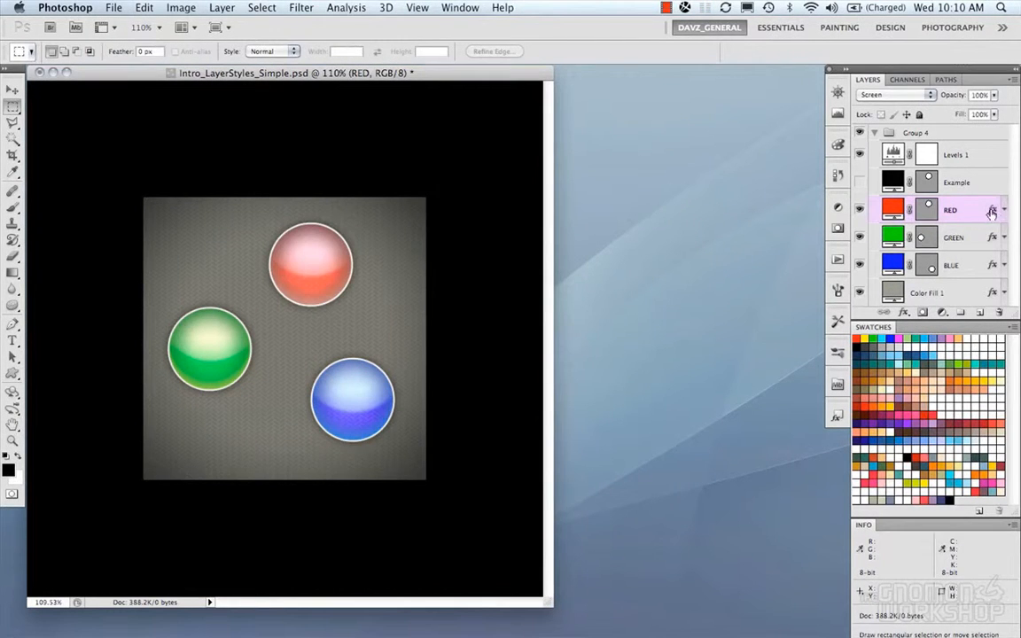
Clear the layer styles from the RED, GREEN, BLUE and Color Fill 1 layers
{"action": "right_click", "coordinate": [993, 211]}
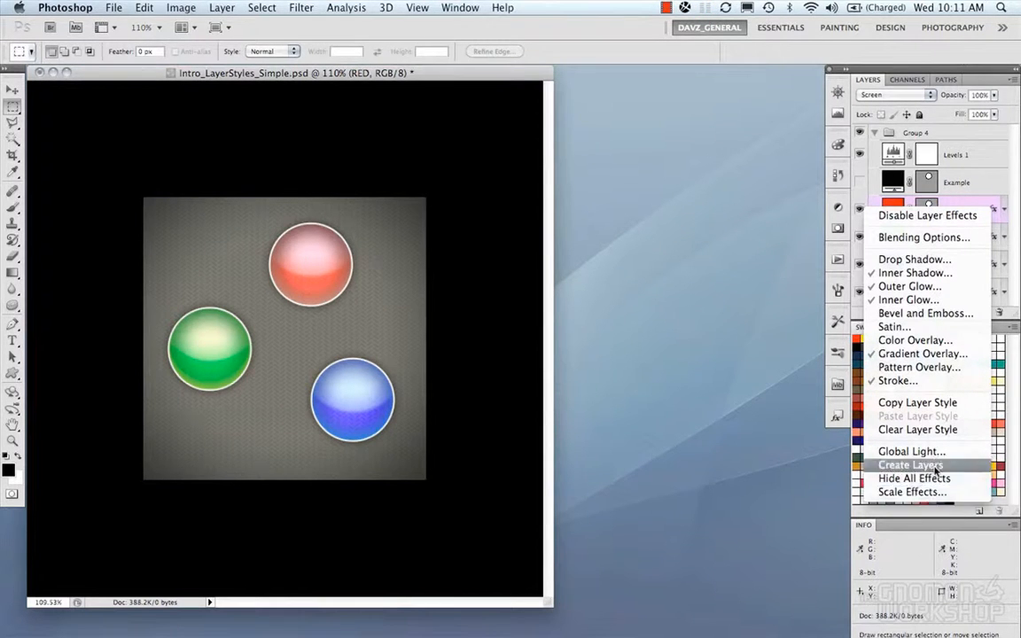
{"action": "left_click", "coordinate": [936, 430]}
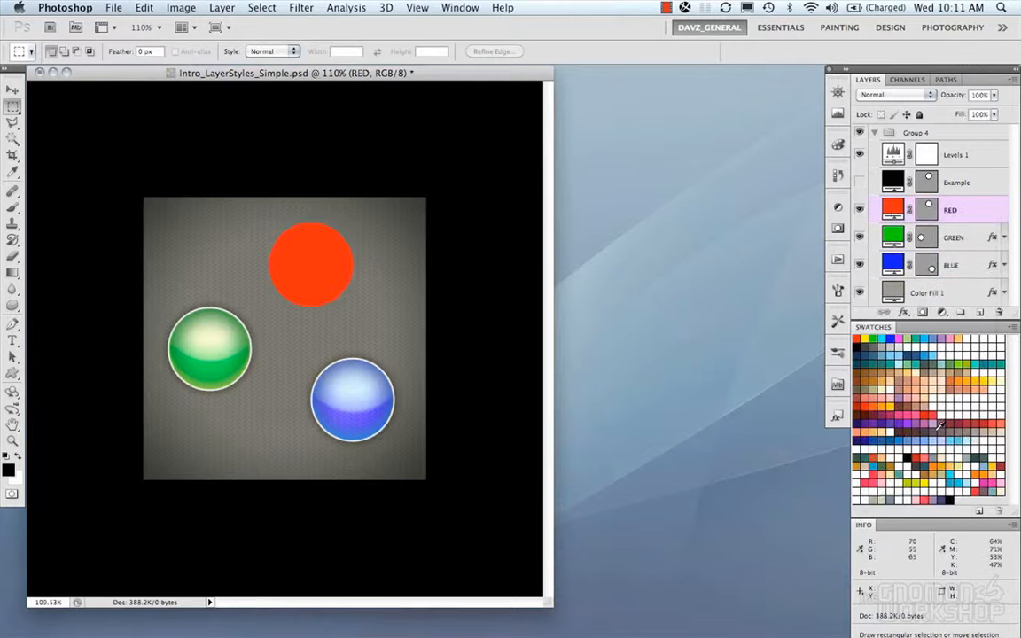
{"action": "right_click", "coordinate": [993, 243]}
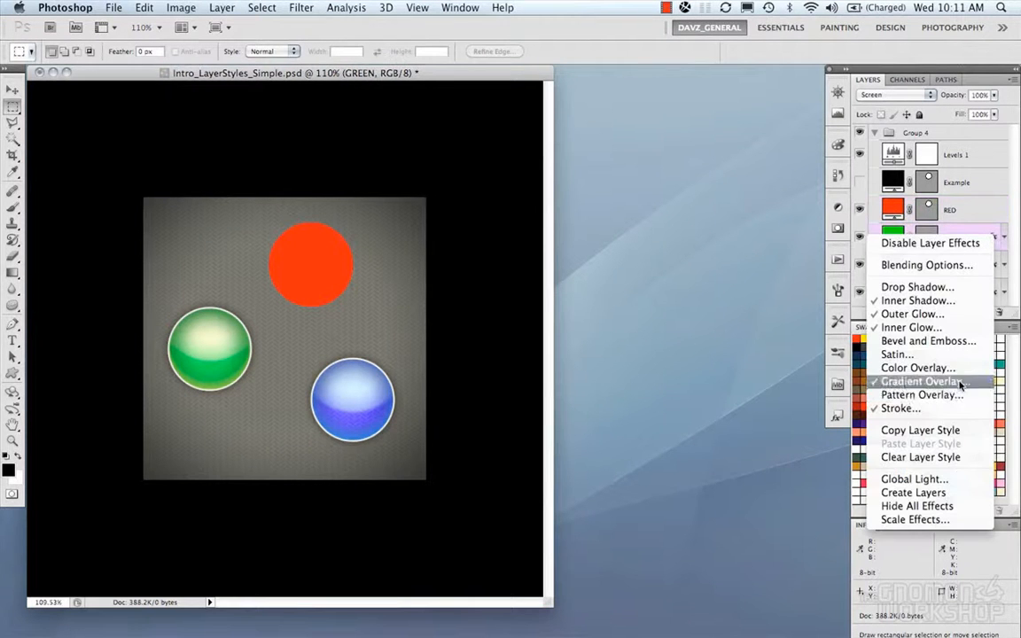
{"action": "left_click", "coordinate": [922, 457]}
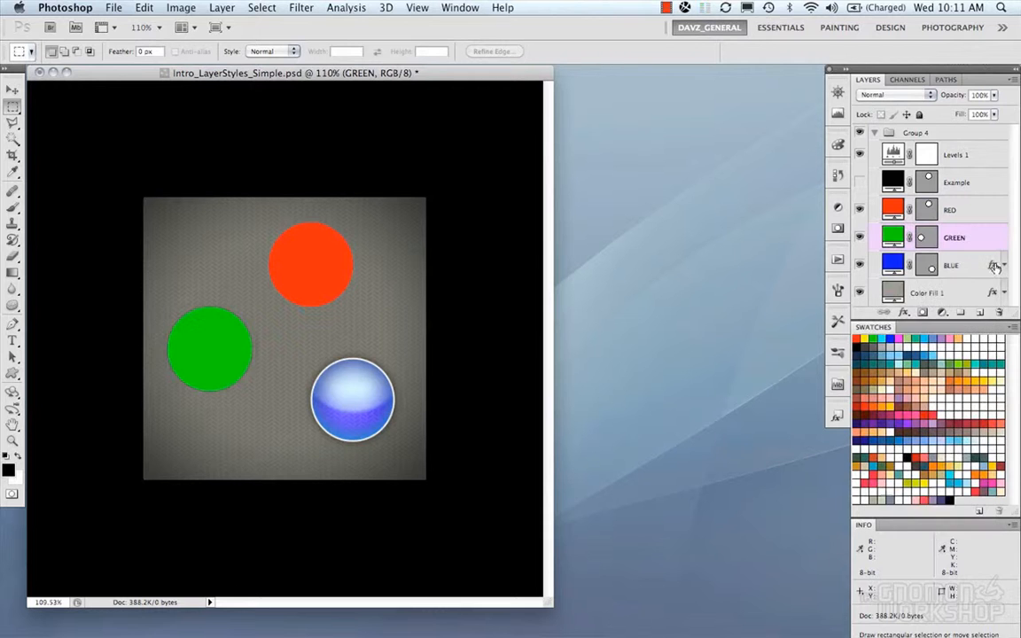
{"action": "right_click", "coordinate": [994, 265]}
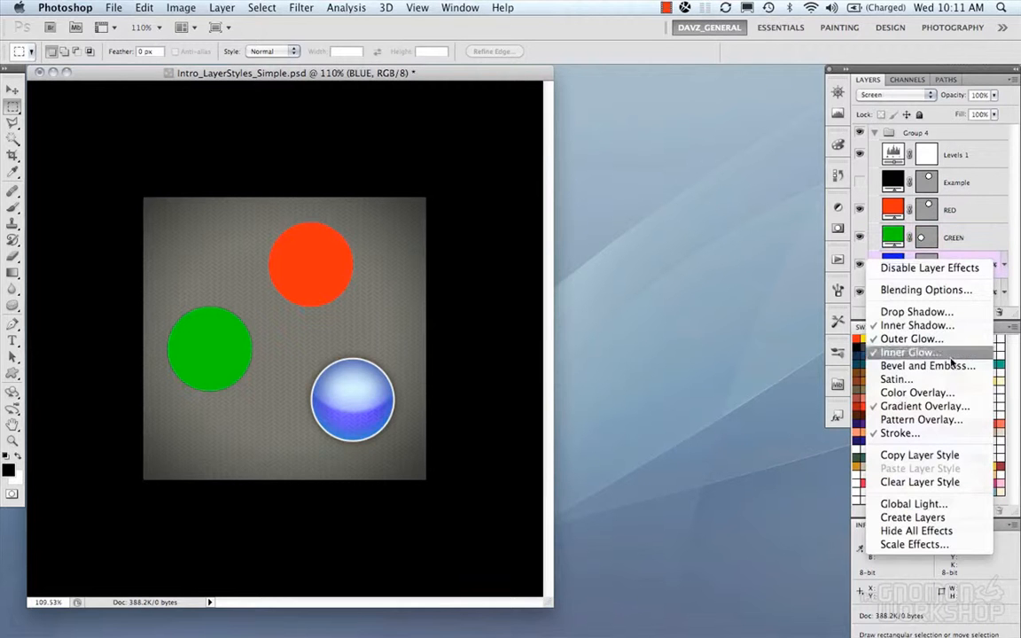
{"action": "left_click", "coordinate": [947, 482]}
{"action": "right_click", "coordinate": [992, 293]}
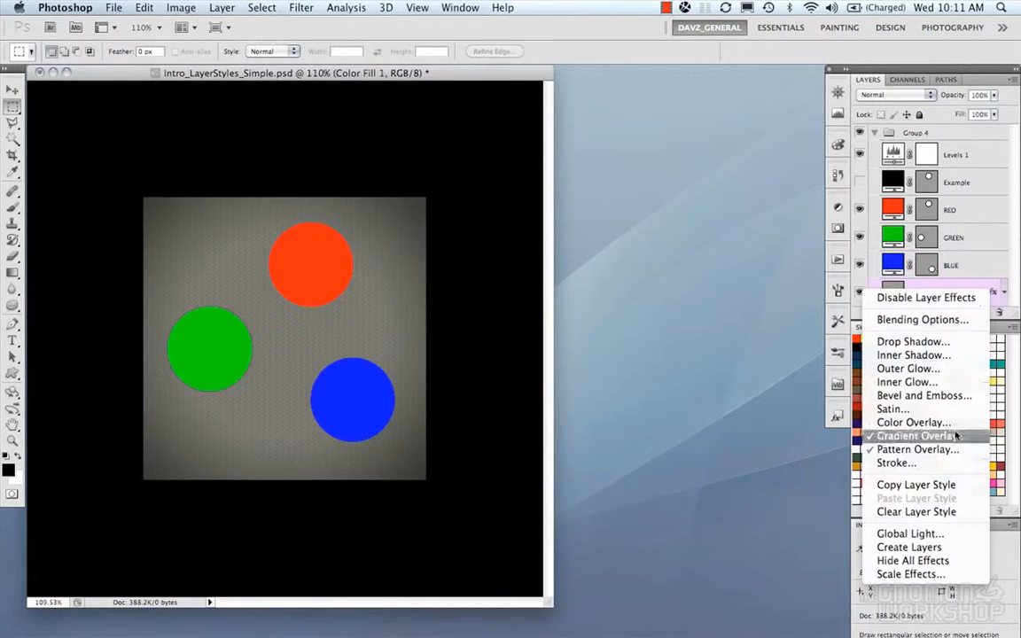
{"action": "left_click", "coordinate": [942, 513]}
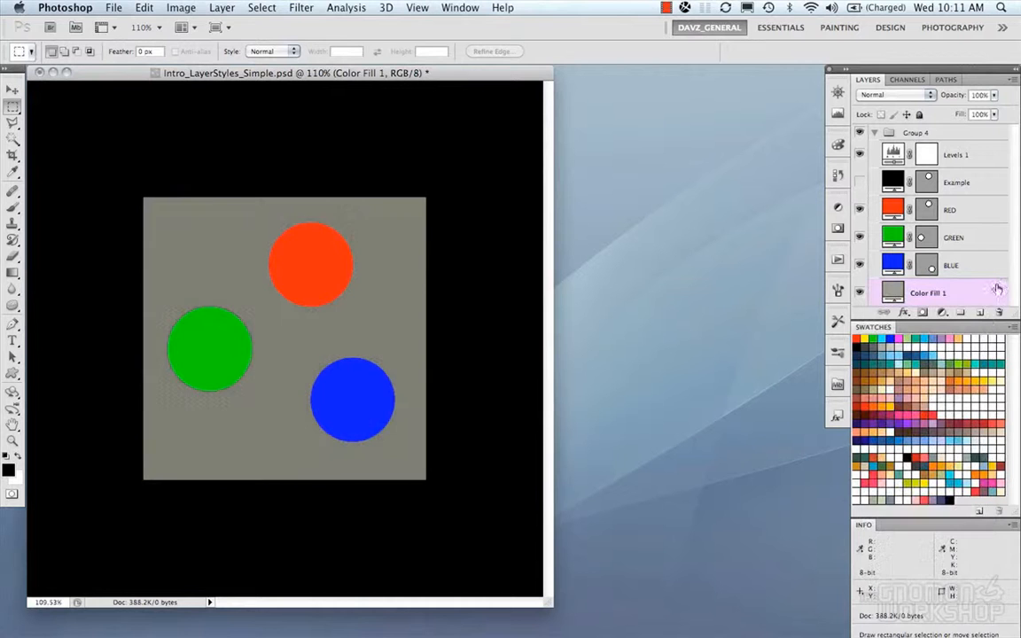
Switch the visibility of the Color Fill 1, BLUE and RED layers off and on to identify their contents
{"action": "left_click", "coordinate": [859, 293]}
{"action": "left_click", "coordinate": [860, 293]}
{"action": "left_click", "coordinate": [860, 264]}
{"action": "left_click", "coordinate": [860, 264]}
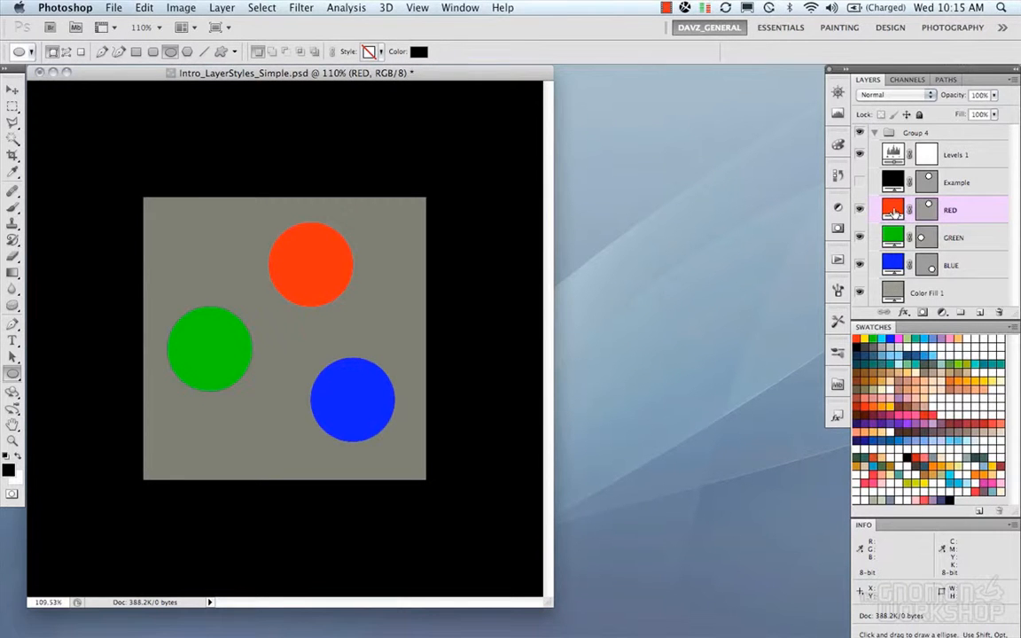
{"action": "left_click", "coordinate": [862, 210]}
{"action": "left_click", "coordinate": [861, 210]}
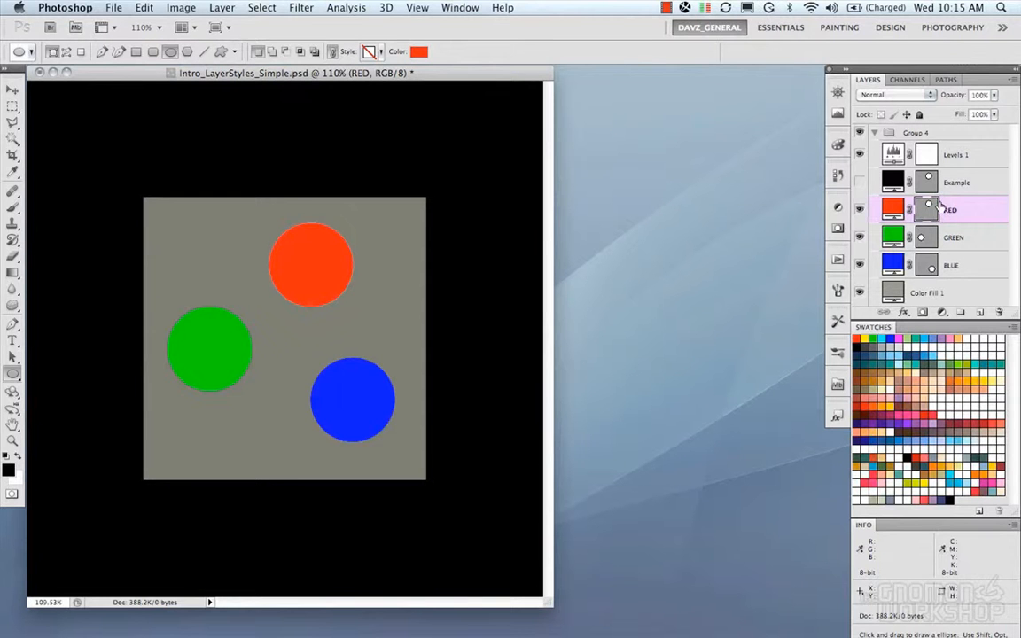
Try drawing a small ellipse on the RED layer's vector mask, undo it, and return to the Rectangular Marquee tool
{"action": "left_click", "coordinate": [16, 372]}
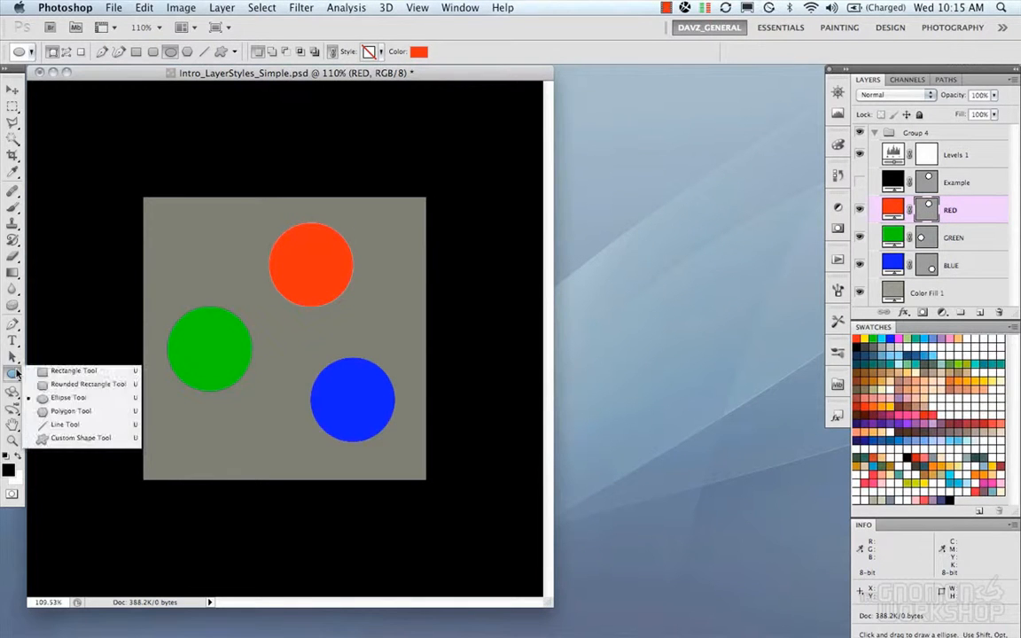
{"action": "mouse_move", "coordinate": [319, 271]}
{"action": "left_mouse_down"}
{"action": "mouse_move", "coordinate": [298, 264]}
{"action": "mouse_move", "coordinate": [309, 266]}
{"action": "left_mouse_up"}
{"action": "key", "text": "super+z"}
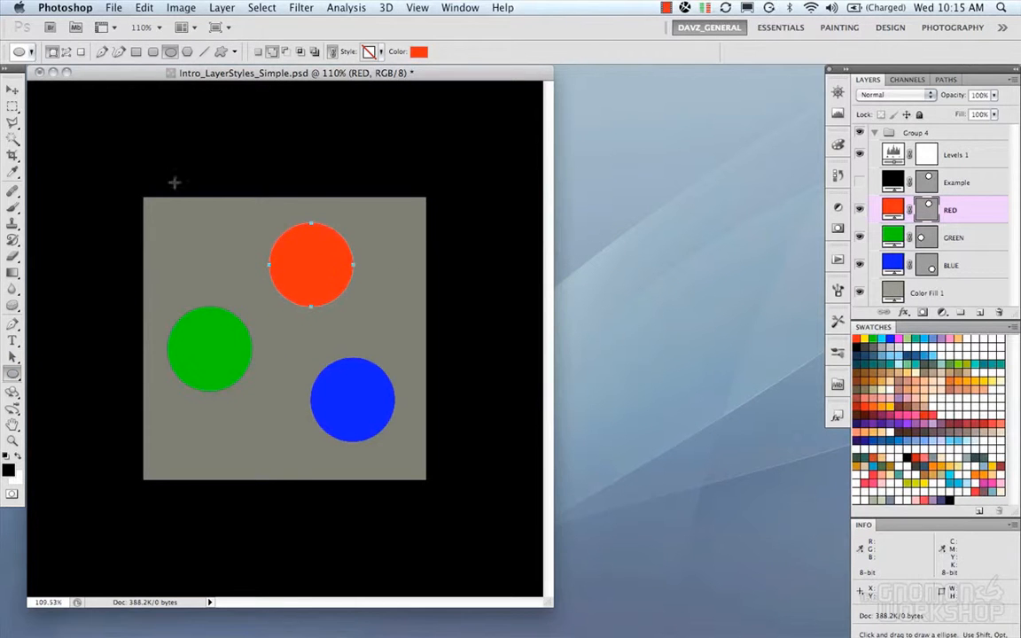
{"action": "left_click", "coordinate": [13, 105]}
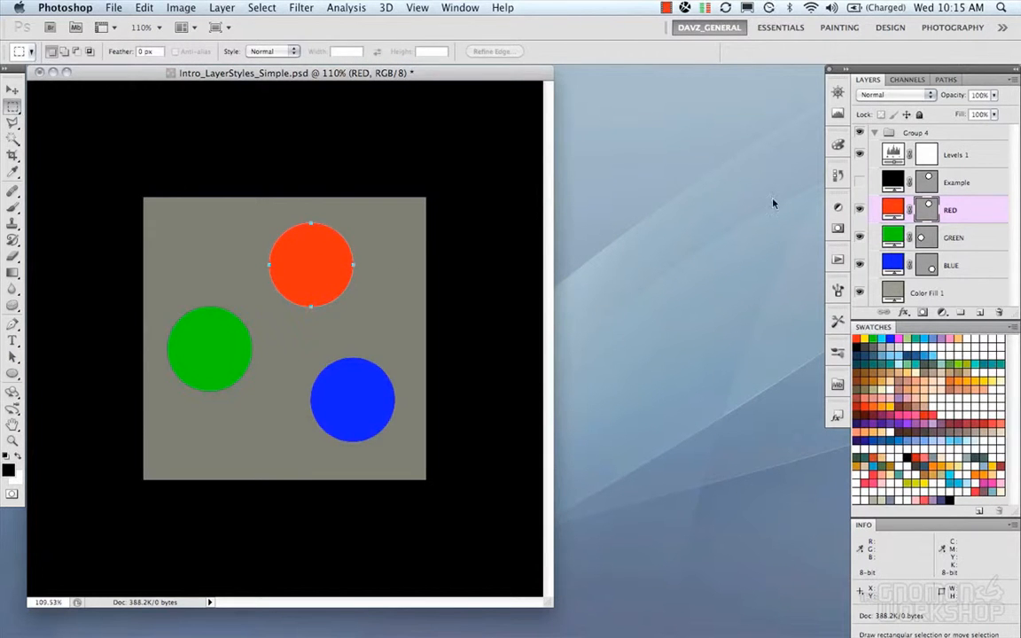
Open the Blending Options of the unstyled RED layer in the Layer Style dialog
{"action": "double_click", "coordinate": [981, 213]}
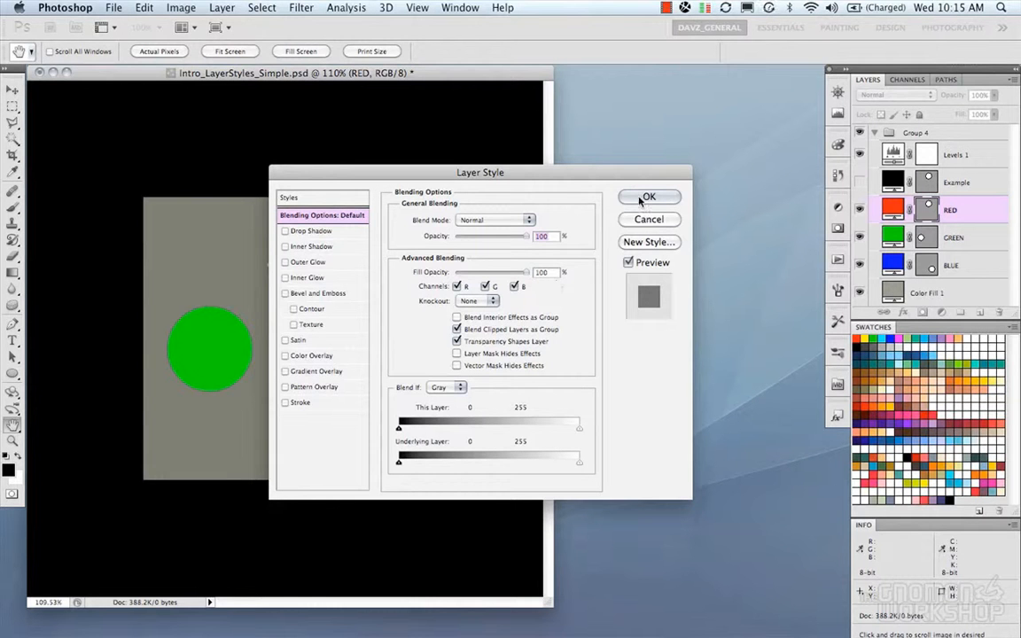
{"action": "left_click", "coordinate": [646, 198]}
{"action": "left_click", "coordinate": [222, 8]}
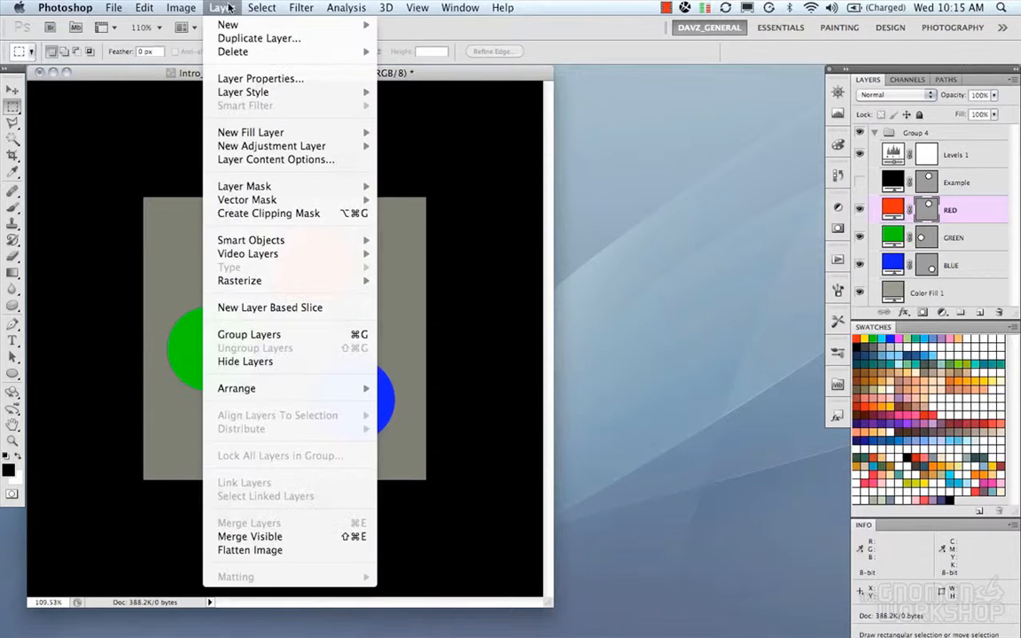
{"action": "mouse_move", "coordinate": [328, 92]}
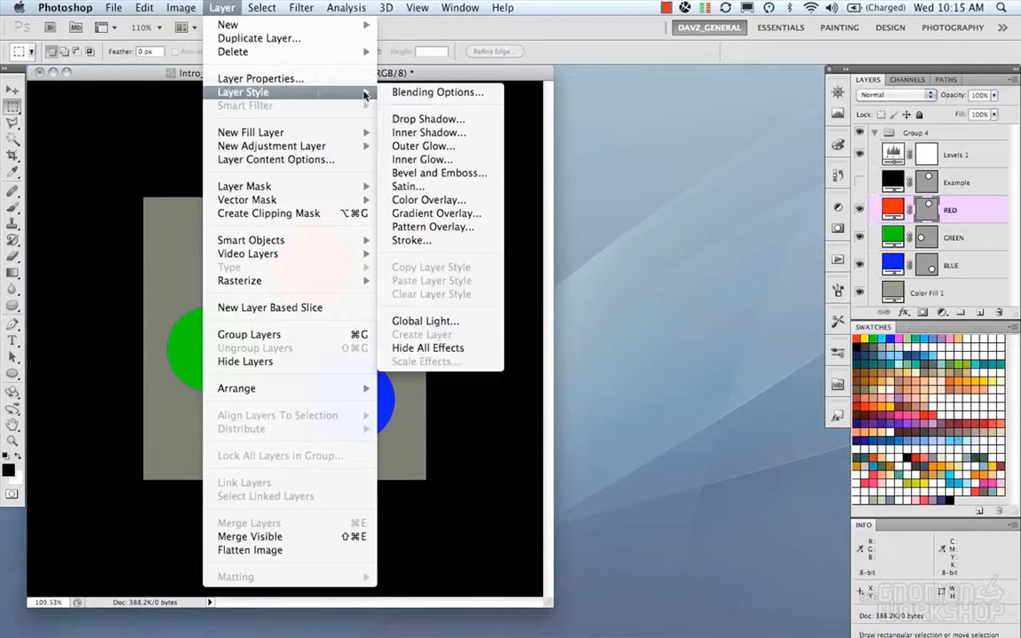
{"action": "left_click", "coordinate": [417, 94]}
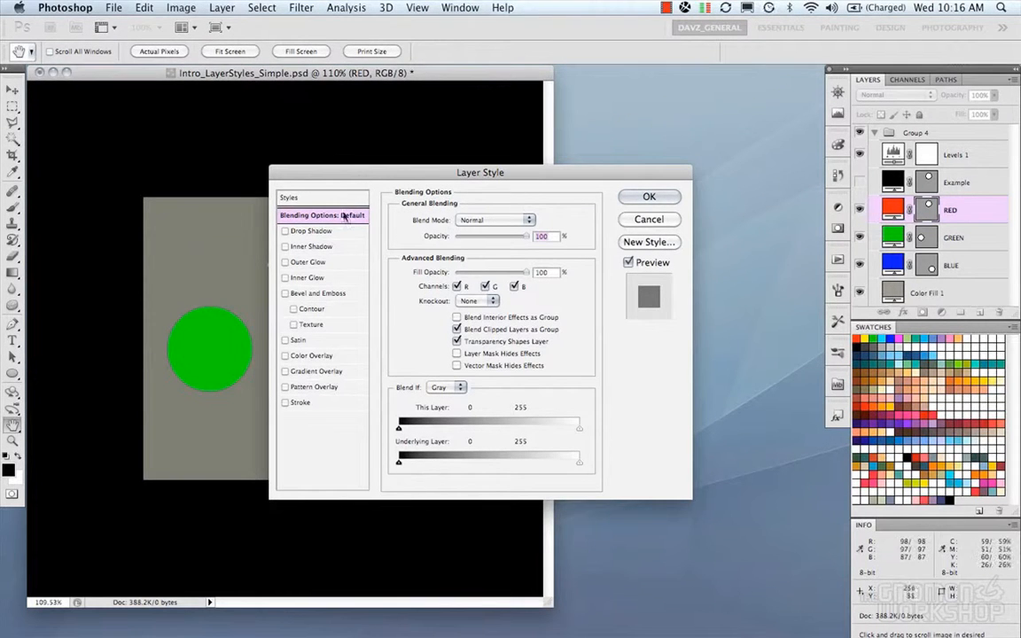
Examine the preset styles and the style libraries that can be loaded in the Layer Style dialog
{"action": "left_click", "coordinate": [298, 197]}
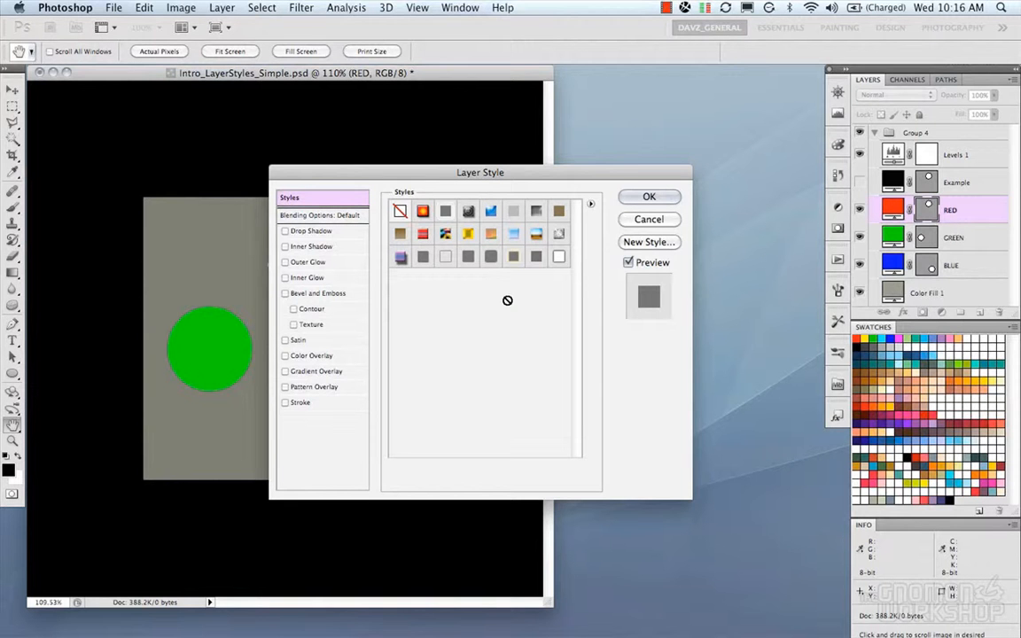
{"action": "left_click", "coordinate": [589, 205]}
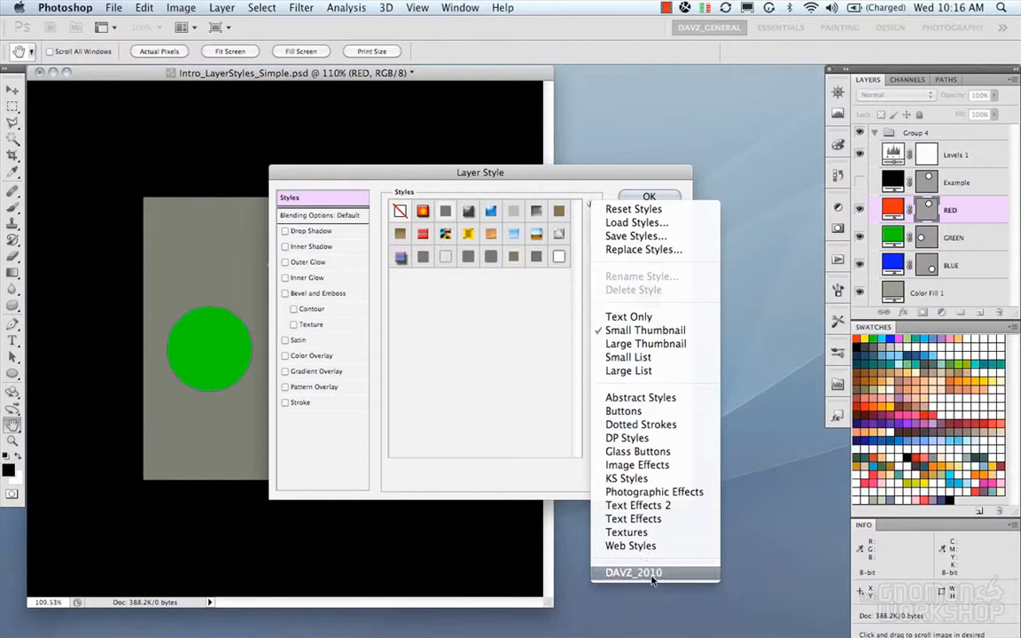
{"action": "left_click", "coordinate": [586, 178]}
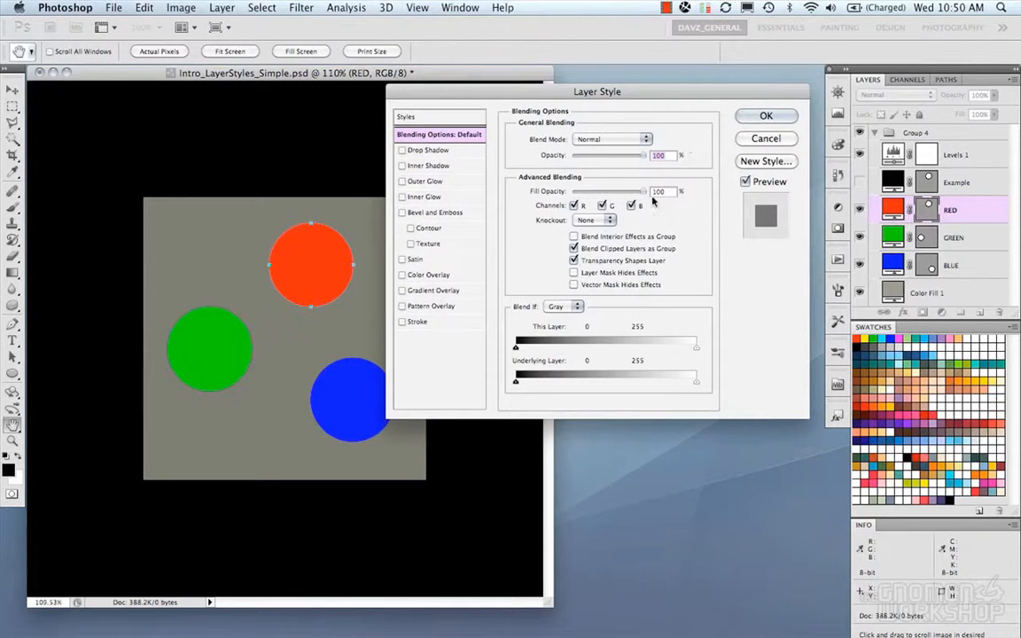
Set the RED layer's general blend mode to Multiply
{"action": "left_click", "coordinate": [604, 140]}
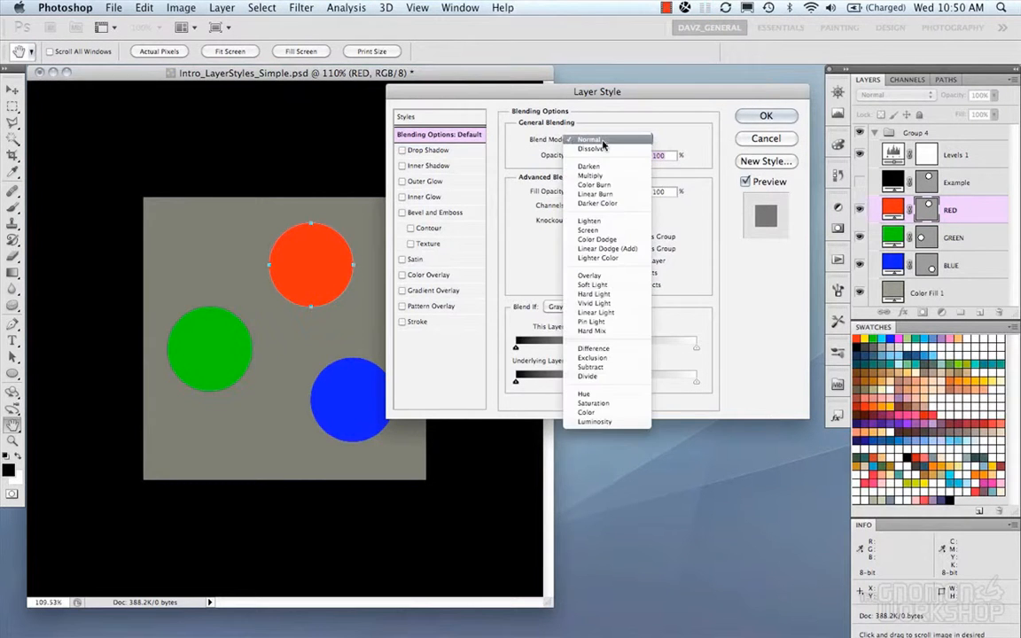
{"action": "left_click", "coordinate": [604, 141]}
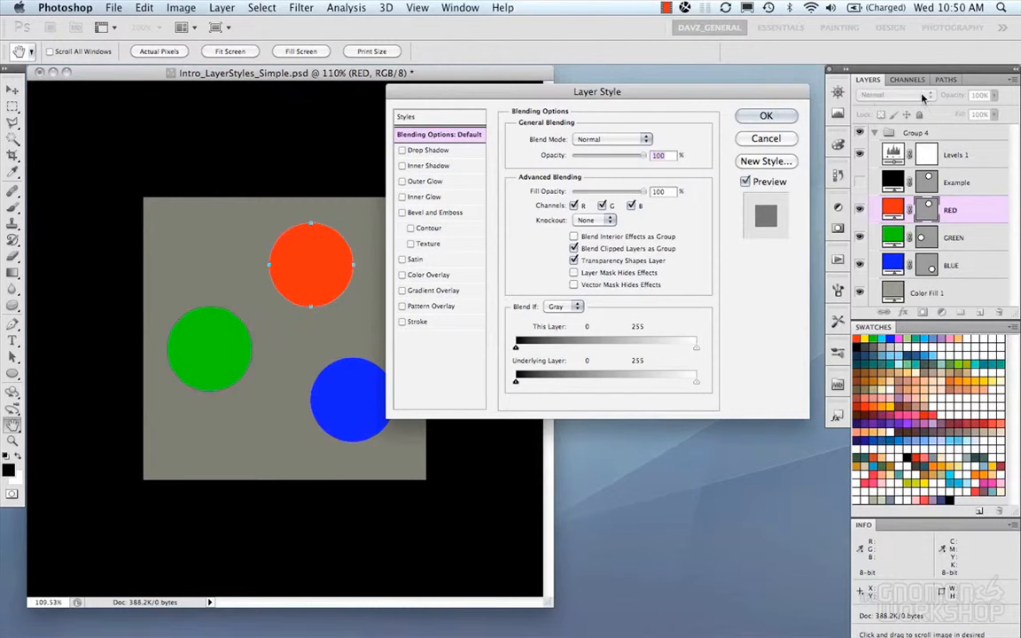
{"action": "left_click", "coordinate": [597, 142]}
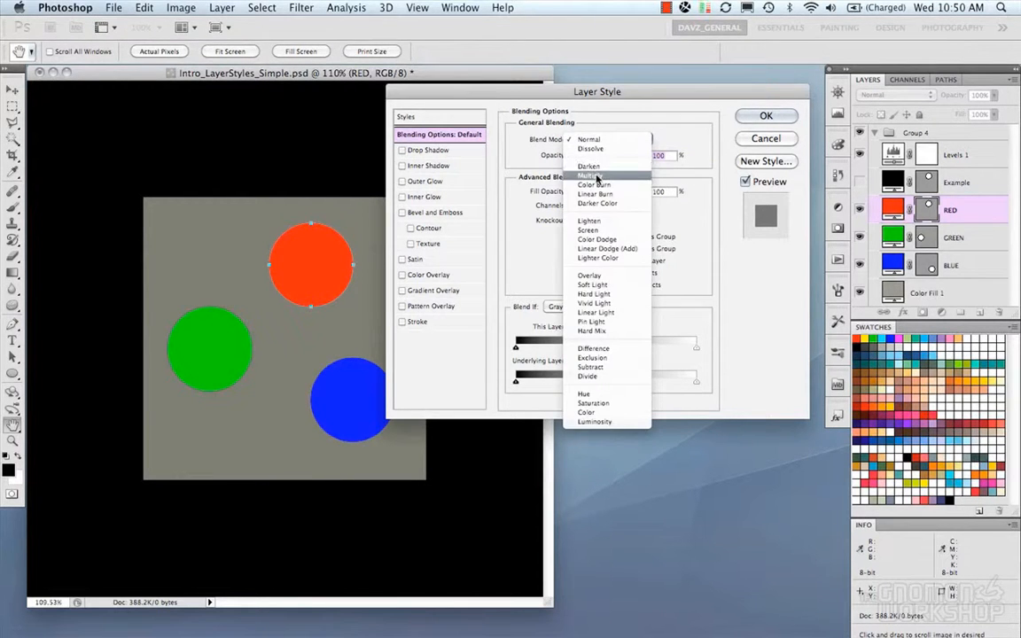
{"action": "left_click", "coordinate": [596, 177]}
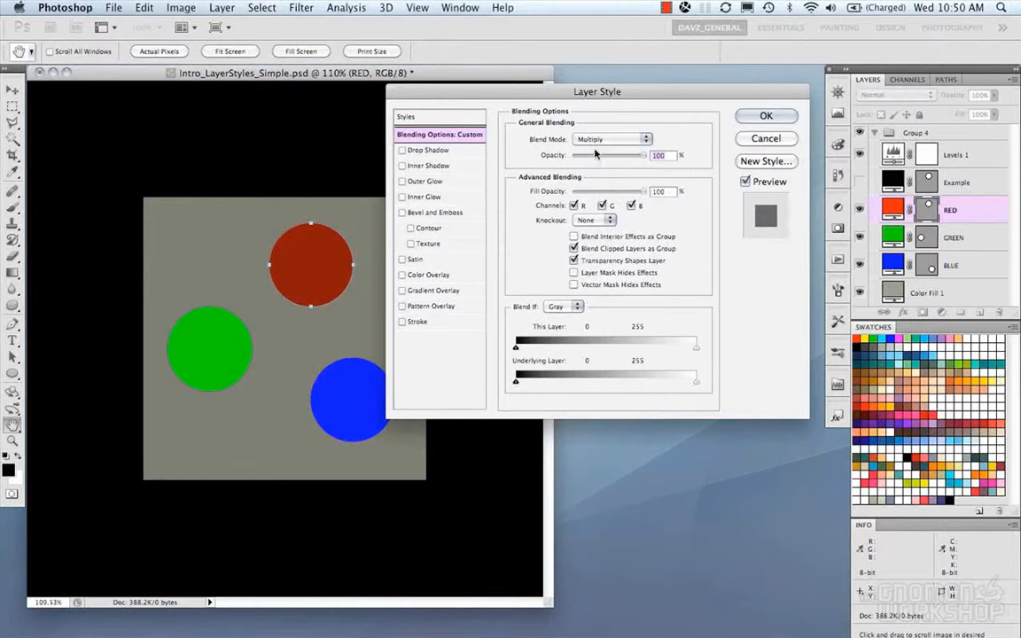
Try the Screen and Overlay blend modes on the RED layer, and set its general blend mode back to Normal
{"action": "left_click", "coordinate": [538, 140]}
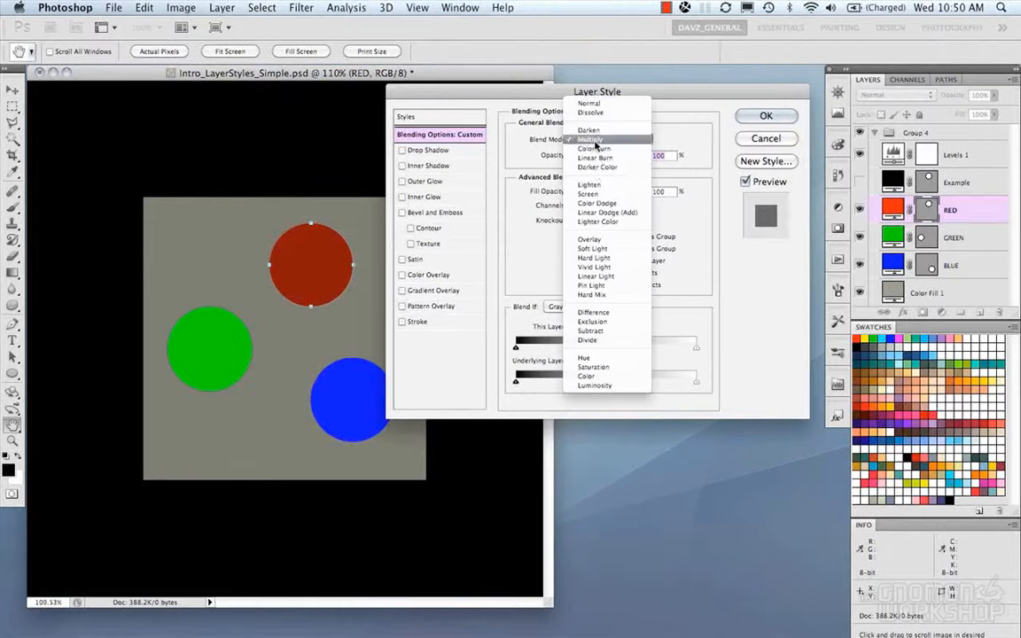
{"action": "left_click", "coordinate": [591, 185]}
{"action": "left_click", "coordinate": [540, 139]}
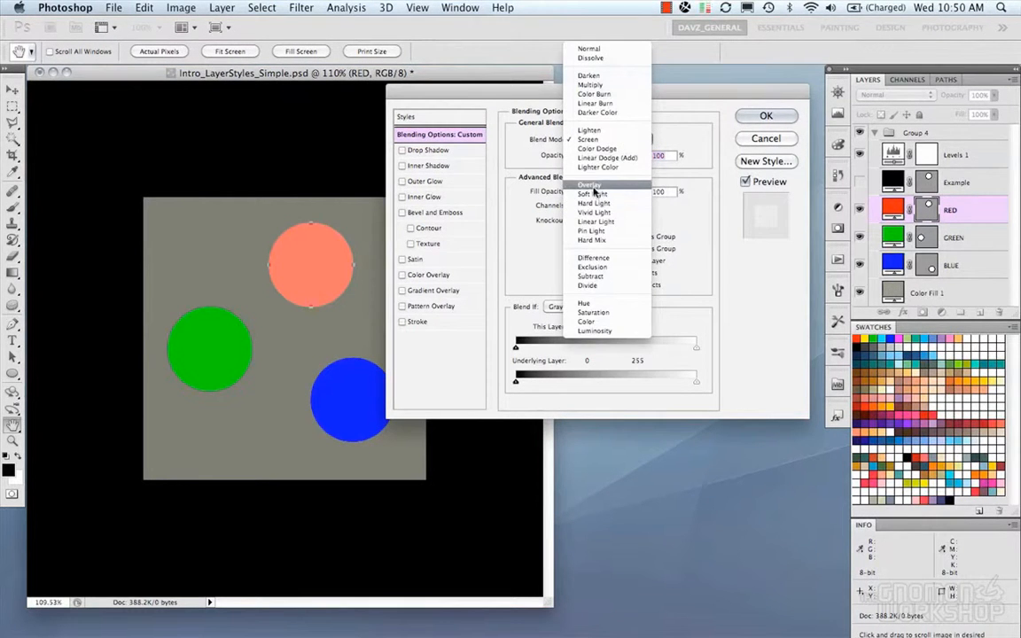
{"action": "left_click", "coordinate": [589, 184]}
{"action": "left_click", "coordinate": [554, 140]}
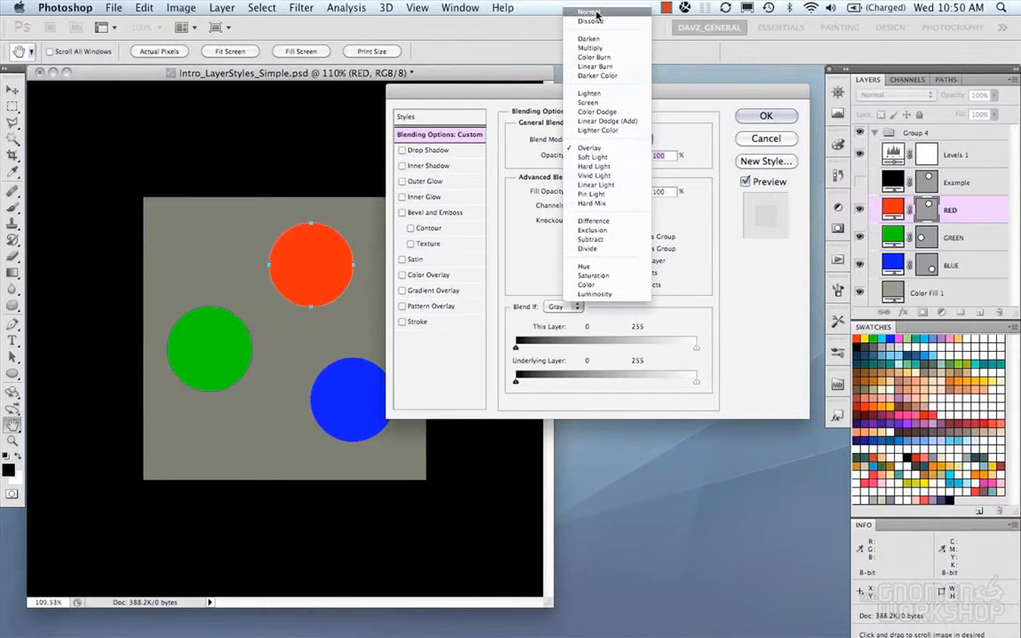
{"action": "left_click", "coordinate": [590, 13]}
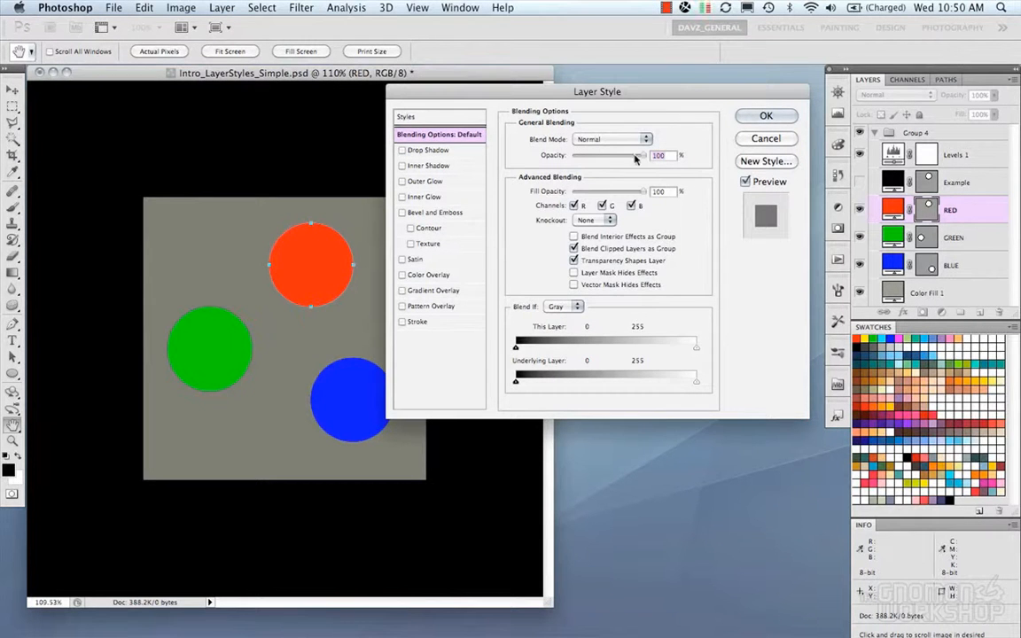
Try different Opacity and Fill Opacity values on the RED layer, bringing both back to 100%
{"action": "mouse_move", "coordinate": [645, 158]}
{"action": "left_mouse_down"}
{"action": "mouse_move", "coordinate": [574, 157]}
{"action": "mouse_move", "coordinate": [654, 156]}
{"action": "left_mouse_up"}
{"action": "mouse_move", "coordinate": [645, 157]}
{"action": "left_mouse_down"}
{"action": "mouse_move", "coordinate": [592, 162]}
{"action": "mouse_move", "coordinate": [660, 157]}
{"action": "left_mouse_up"}
{"action": "left_click_drag", "start_coordinate": [585, 191], "coordinate": [652, 196]}
Try varying the RED layer's Fill Opacity with a Stroke effect enabled, and remove the stroke
{"action": "left_click", "coordinate": [402, 323]}
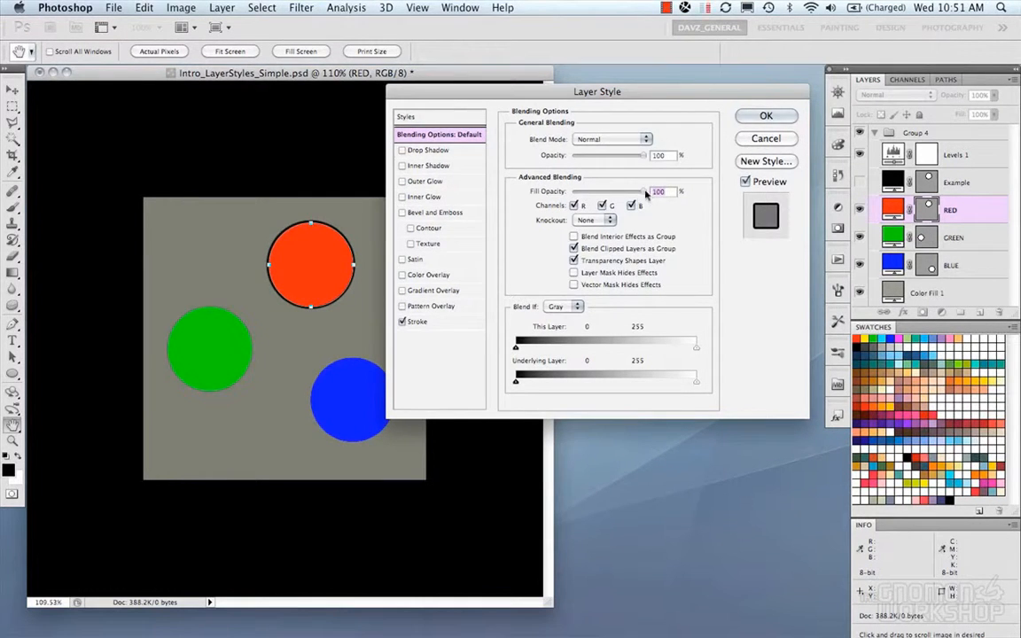
{"action": "mouse_move", "coordinate": [647, 194]}
{"action": "left_mouse_down"}
{"action": "mouse_move", "coordinate": [540, 197]}
{"action": "mouse_move", "coordinate": [678, 194]}
{"action": "left_mouse_up"}
{"action": "left_click", "coordinate": [402, 322]}
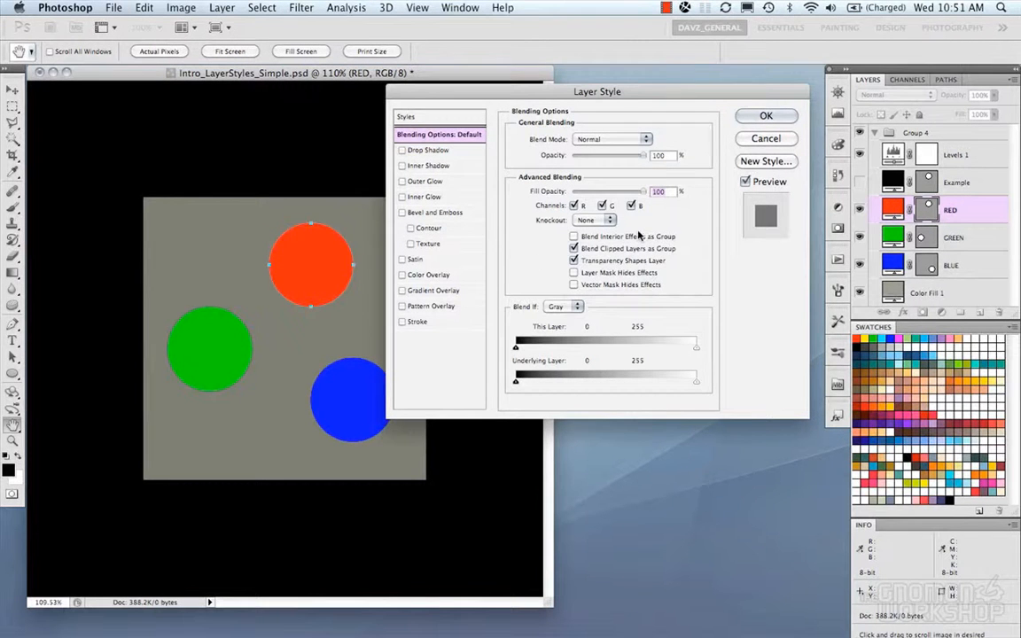
Switch the RED layer's R, G and B channels off and back on one at a time
{"action": "left_click", "coordinate": [574, 204]}
{"action": "left_click", "coordinate": [574, 205]}
{"action": "left_click", "coordinate": [603, 205]}
{"action": "left_click", "coordinate": [603, 205]}
{"action": "left_click", "coordinate": [630, 204]}
{"action": "left_click", "coordinate": [630, 205]}
Exclude all three color channels from the RED layer's blending, and re-enable R, G and B
{"action": "left_click", "coordinate": [630, 205]}
{"action": "left_click", "coordinate": [602, 205]}
{"action": "left_click", "coordinate": [574, 204]}
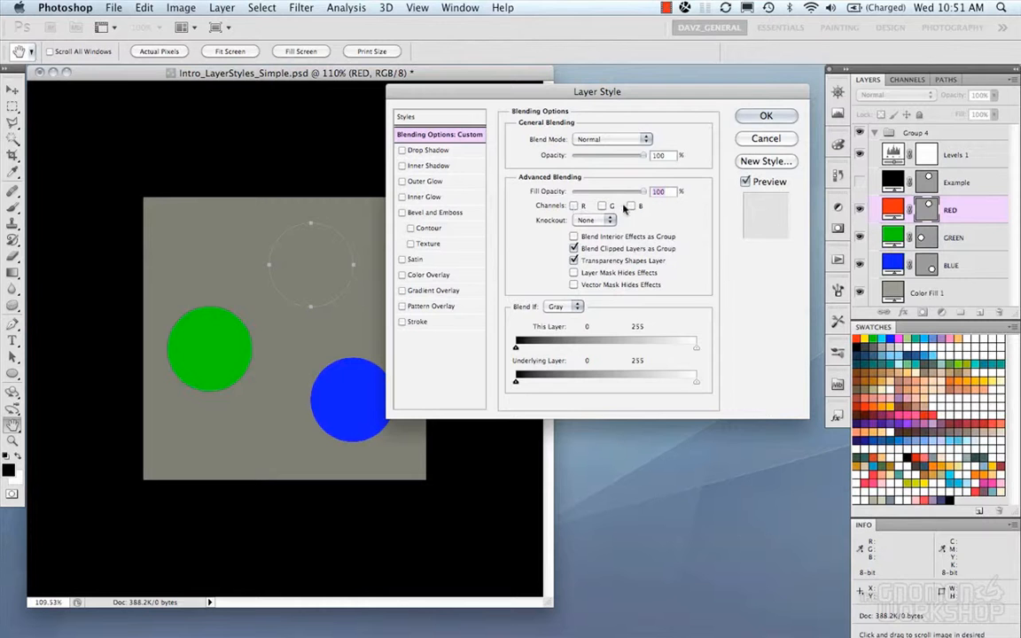
{"action": "left_click", "coordinate": [630, 205]}
{"action": "left_click", "coordinate": [630, 205]}
{"action": "left_click", "coordinate": [603, 205]}
{"action": "left_click", "coordinate": [575, 205]}
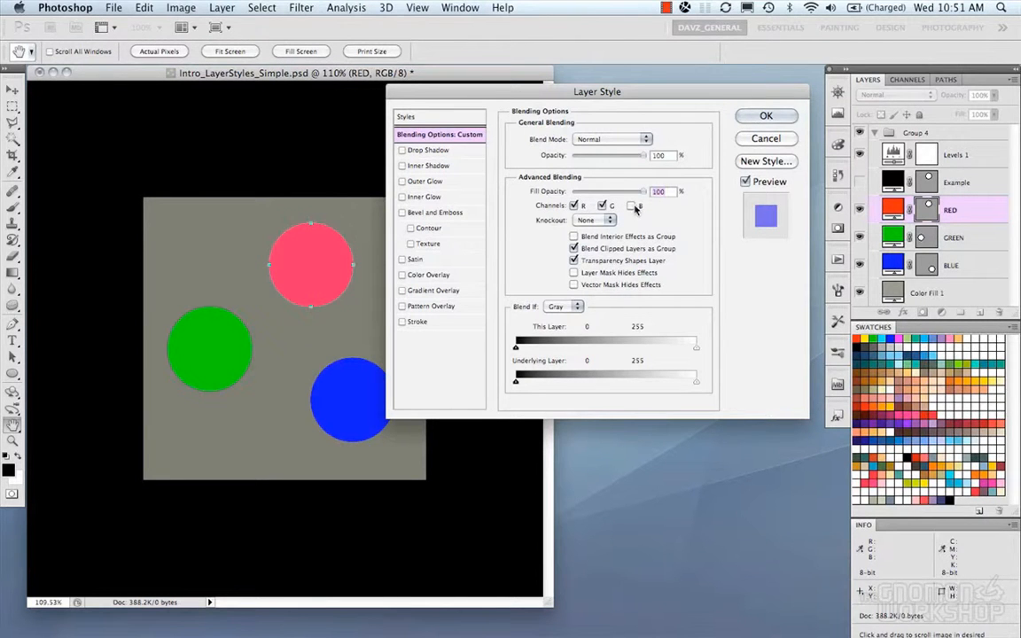
{"action": "left_click", "coordinate": [632, 206]}
Examine the Knockout choices in the advanced blending settings, keeping None
{"action": "left_click", "coordinate": [590, 220]}
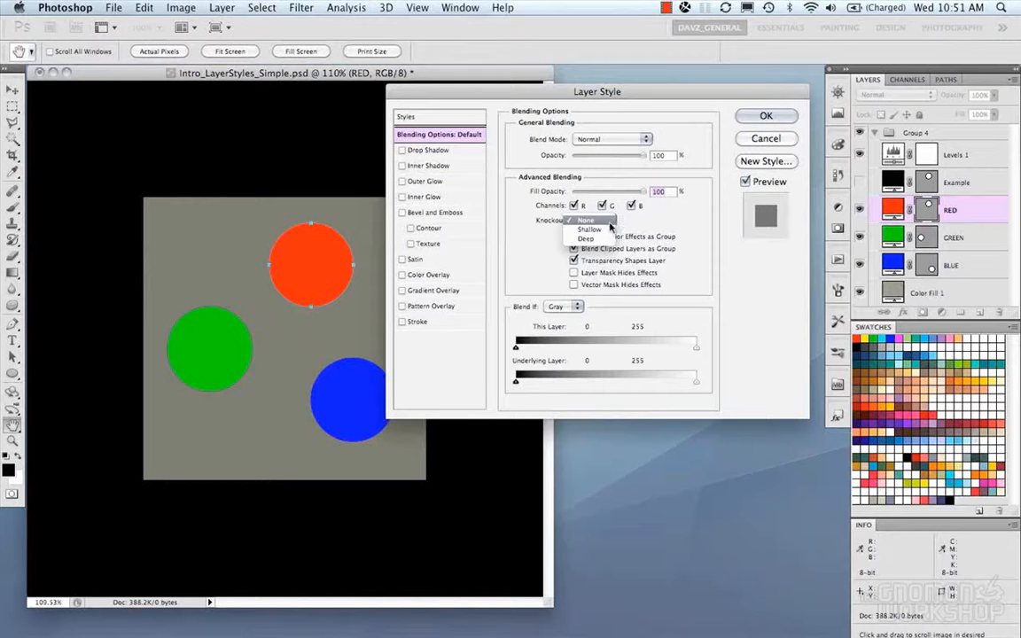
{"action": "left_click", "coordinate": [606, 222]}
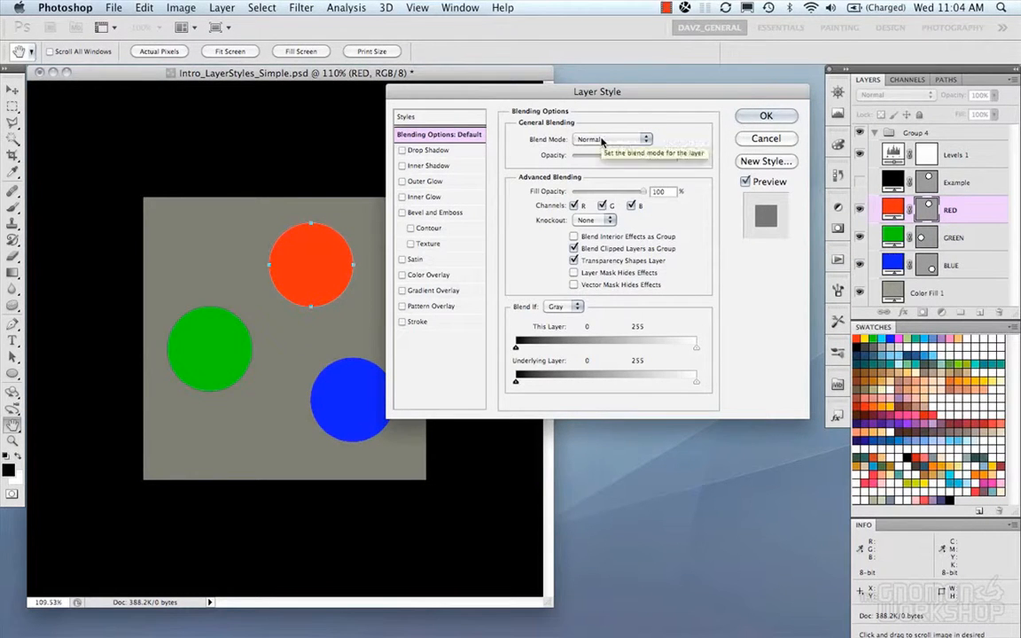
Try the Drop Shadow and Inner Shadow effects on the RED layer, and disable both
{"action": "left_click", "coordinate": [472, 152]}
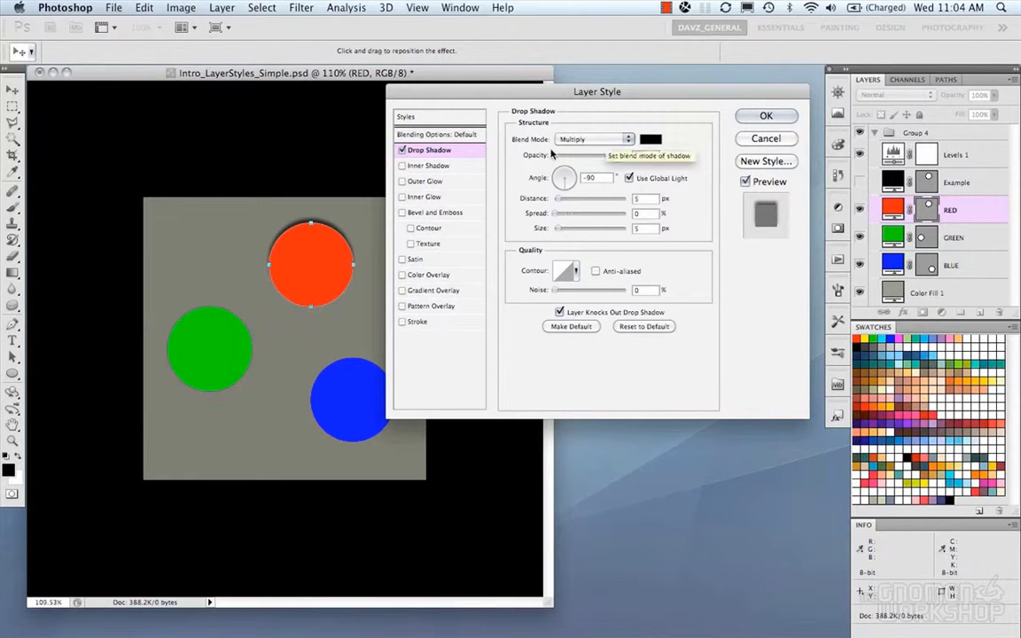
{"action": "left_click", "coordinate": [456, 165]}
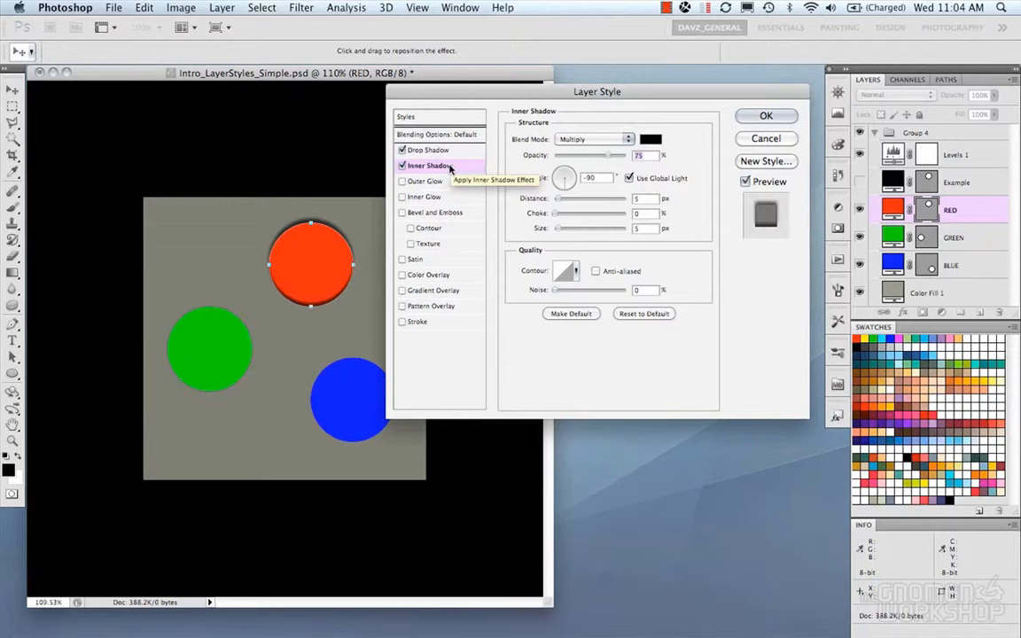
{"action": "left_click", "coordinate": [402, 165]}
{"action": "left_click", "coordinate": [402, 151]}
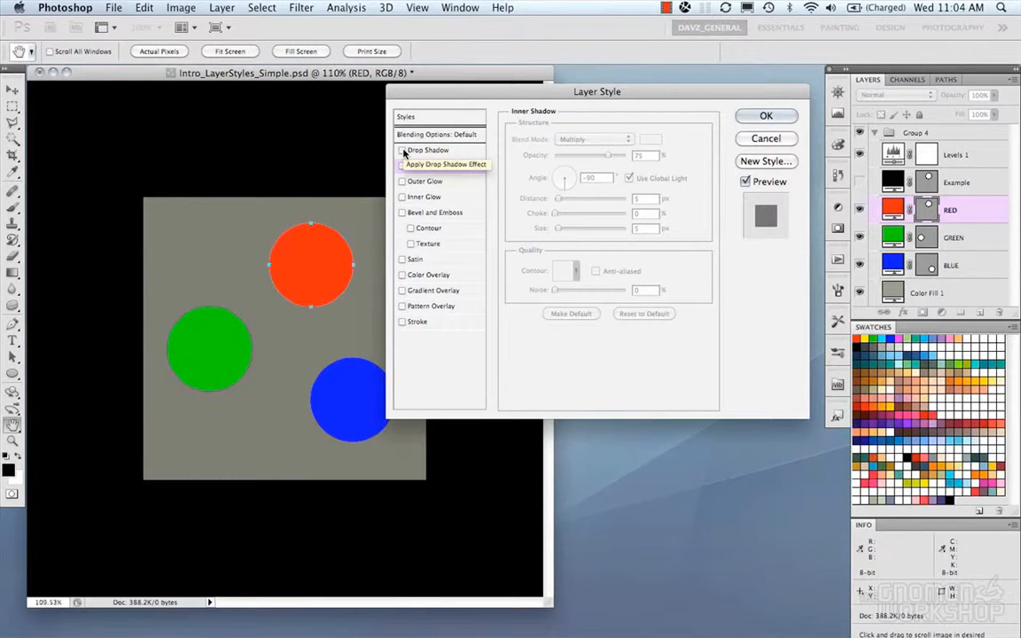
Return to the Blending Options and examine the advanced blending settings and the Blend If channel choices, keeping Gray
{"action": "left_click", "coordinate": [440, 134]}
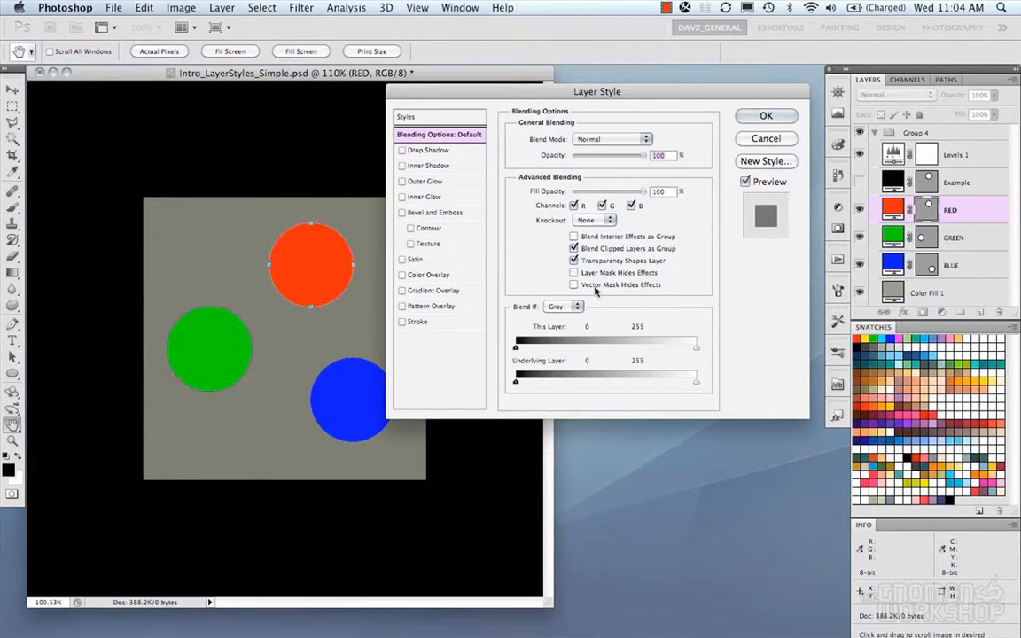
{"action": "left_click", "coordinate": [594, 238]}
{"action": "left_click", "coordinate": [615, 239]}
{"action": "left_click", "coordinate": [577, 306]}
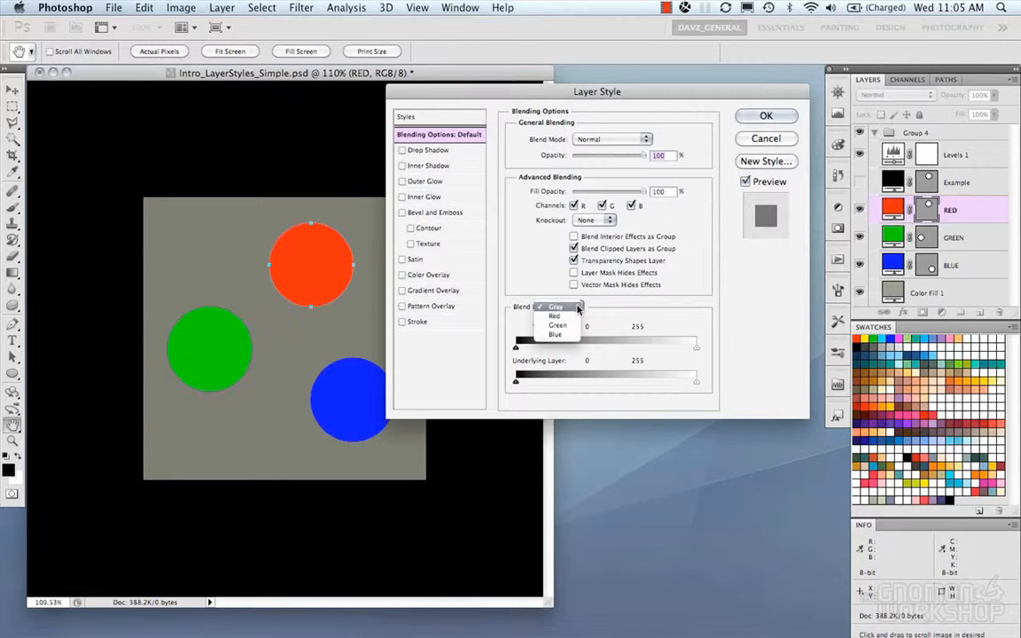
{"action": "left_click", "coordinate": [600, 313]}
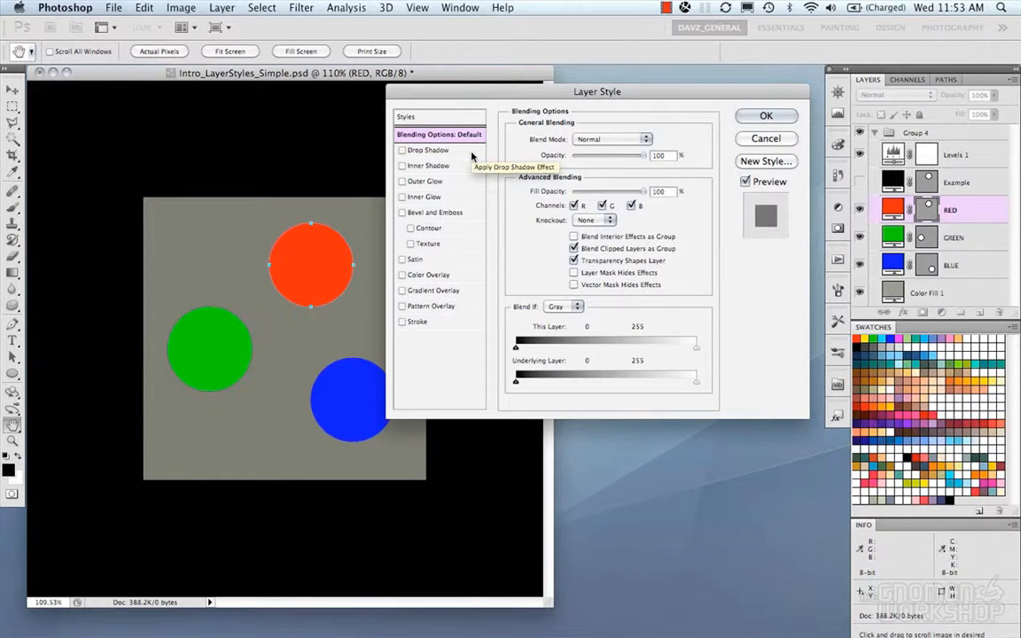
Enable a Drop Shadow on the RED layer, try the Lighten blend mode, and set the shadow to Overlay
{"action": "left_click", "coordinate": [470, 153]}
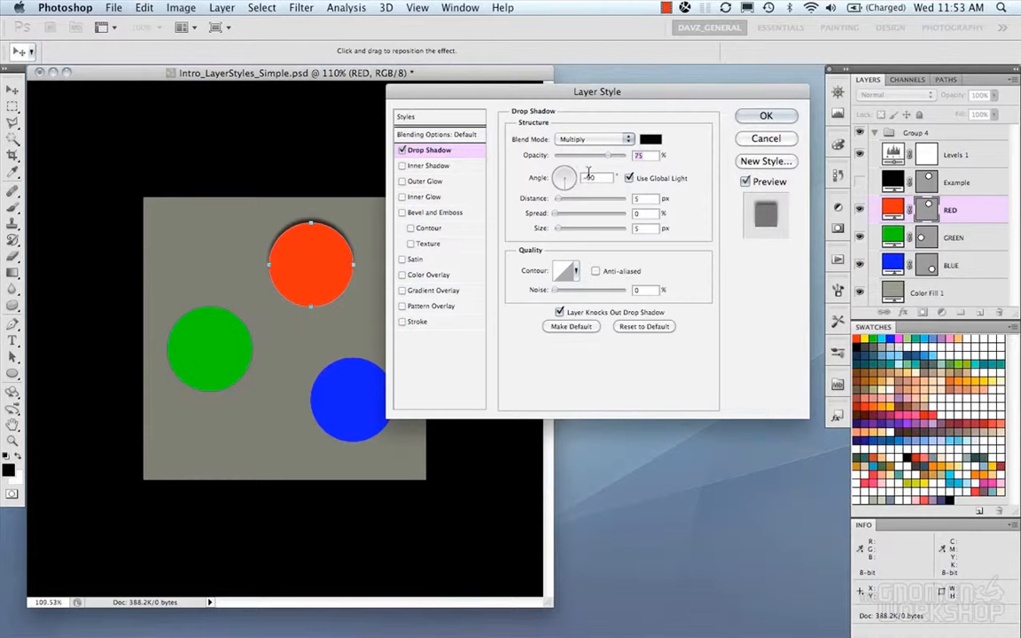
{"action": "left_click", "coordinate": [596, 139]}
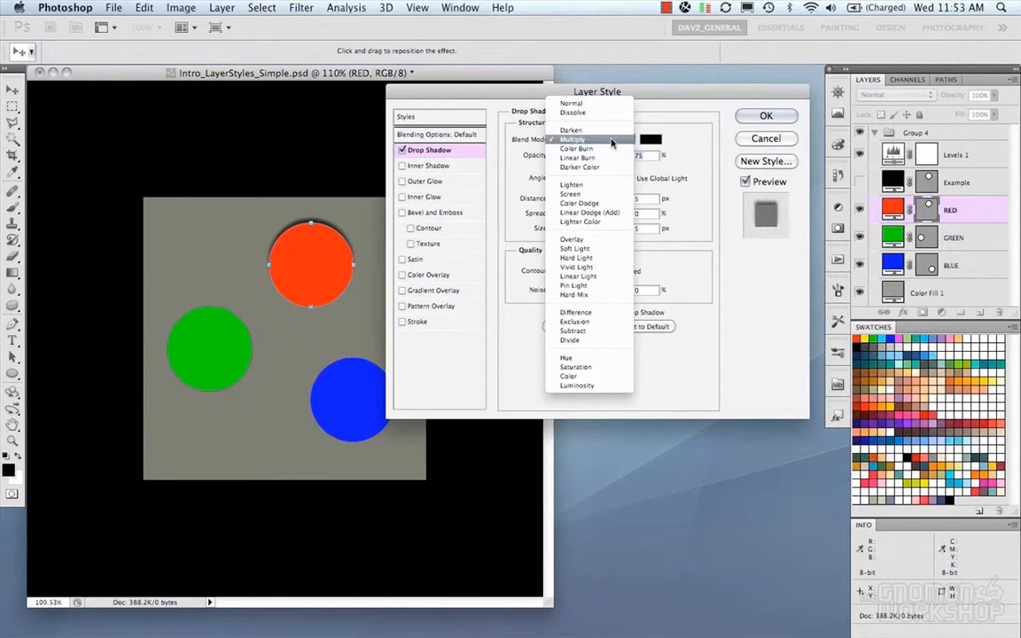
{"action": "left_click", "coordinate": [595, 185]}
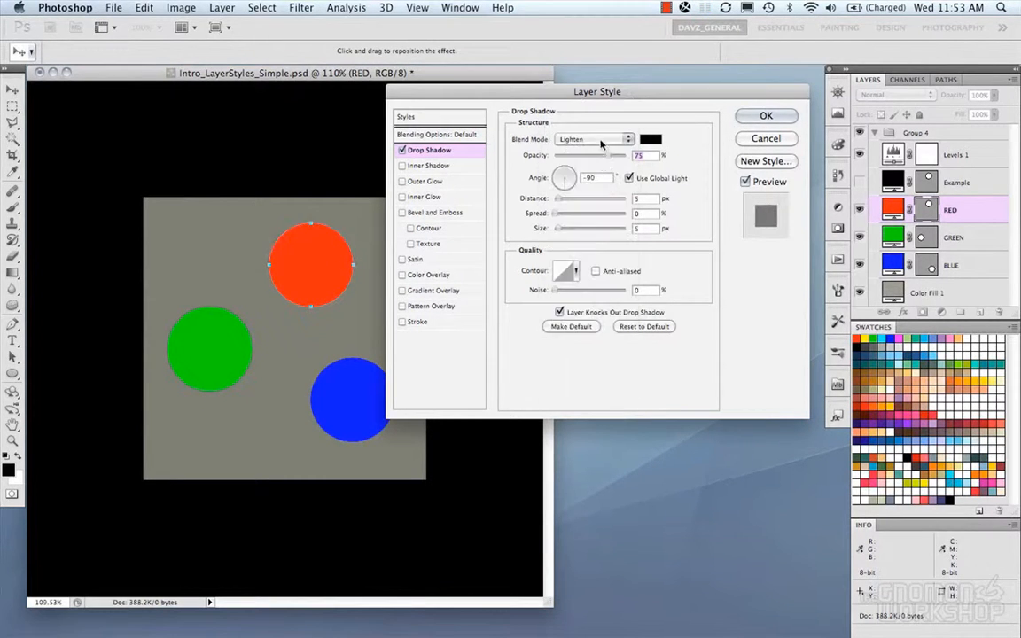
{"action": "left_click", "coordinate": [600, 142]}
{"action": "left_click", "coordinate": [600, 194]}
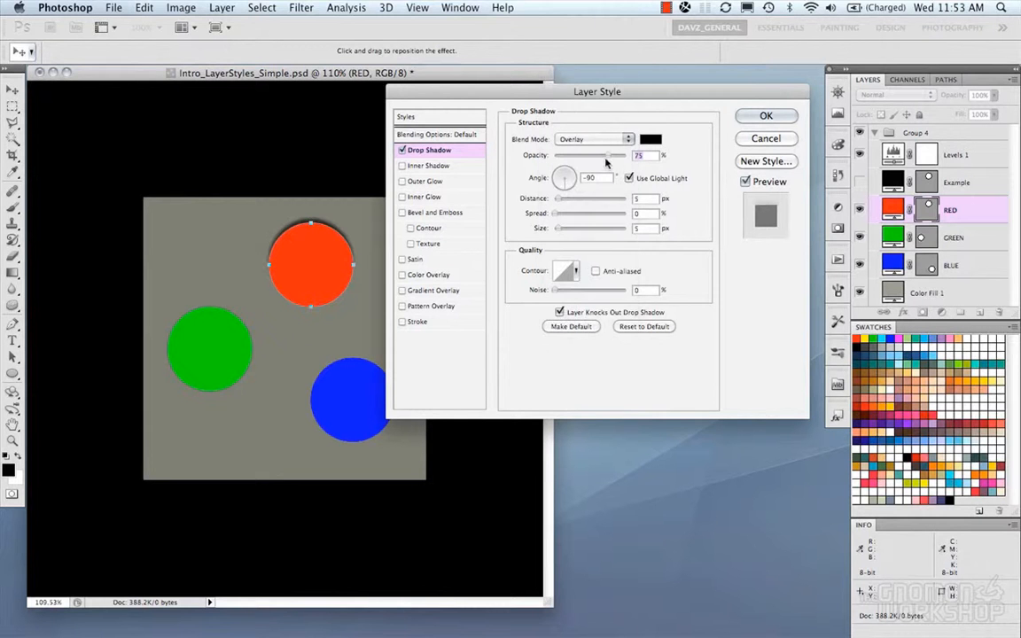
Change the drop shadow's color to the blue 2d85bd
{"action": "left_click", "coordinate": [650, 139]}
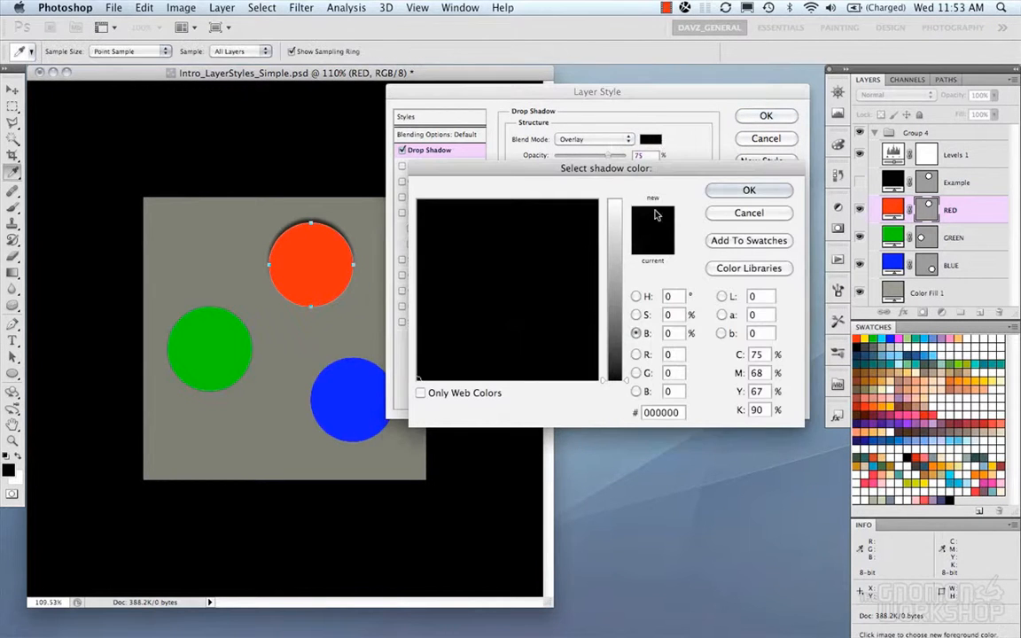
{"action": "left_click", "coordinate": [609, 246]}
{"action": "left_click", "coordinate": [555, 227]}
{"action": "left_click", "coordinate": [519, 242]}
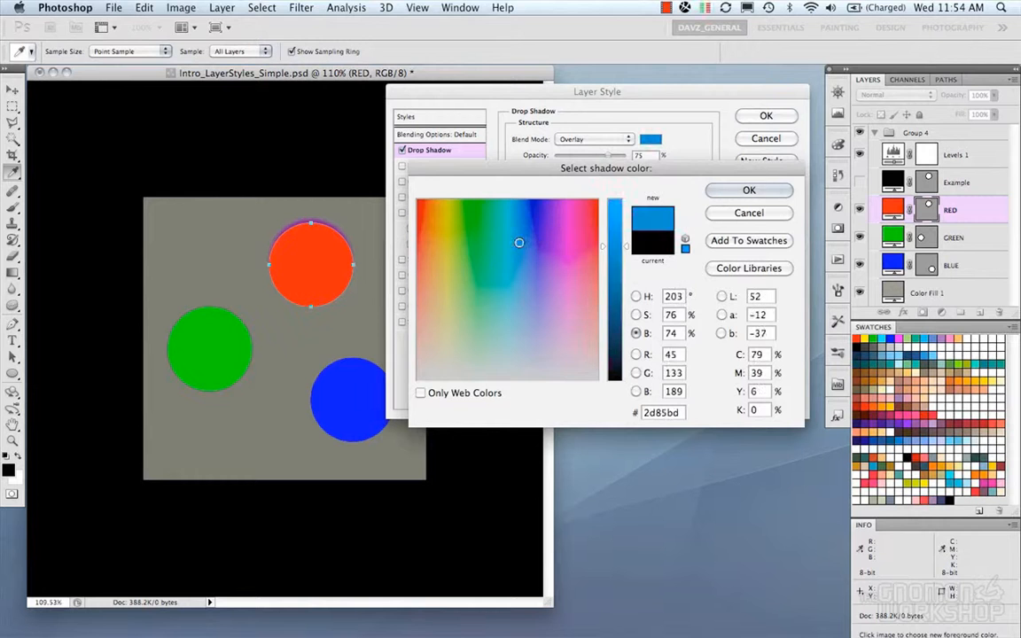
{"action": "left_click", "coordinate": [749, 190]}
Set the drop shadow's opacity to 98% and its blend mode to Multiply
{"action": "left_click_drag", "start_coordinate": [607, 156], "coordinate": [610, 158]}
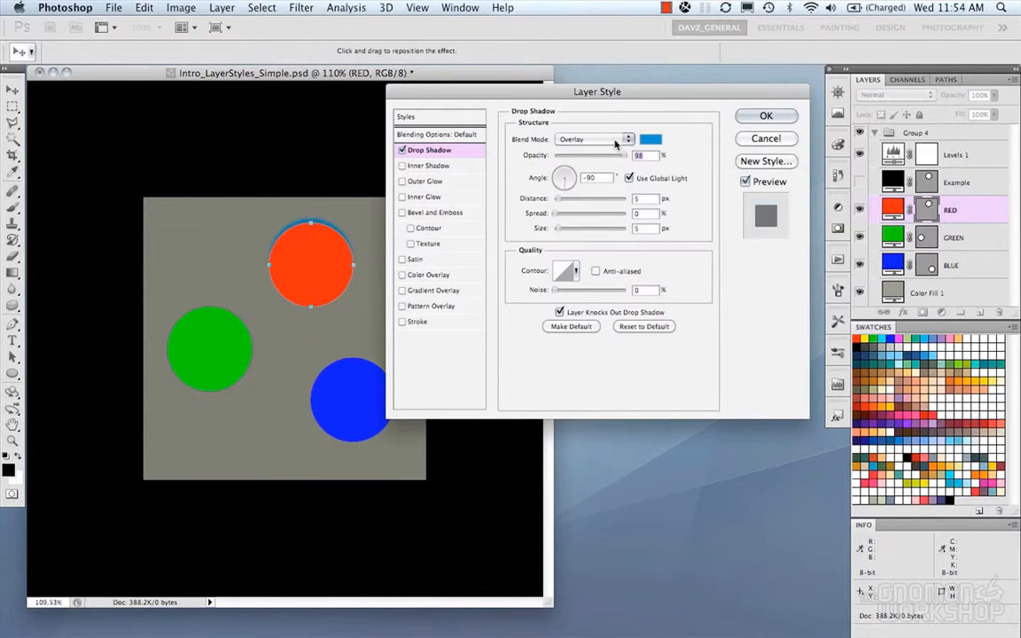
{"action": "left_click", "coordinate": [625, 140]}
{"action": "left_click", "coordinate": [585, 40]}
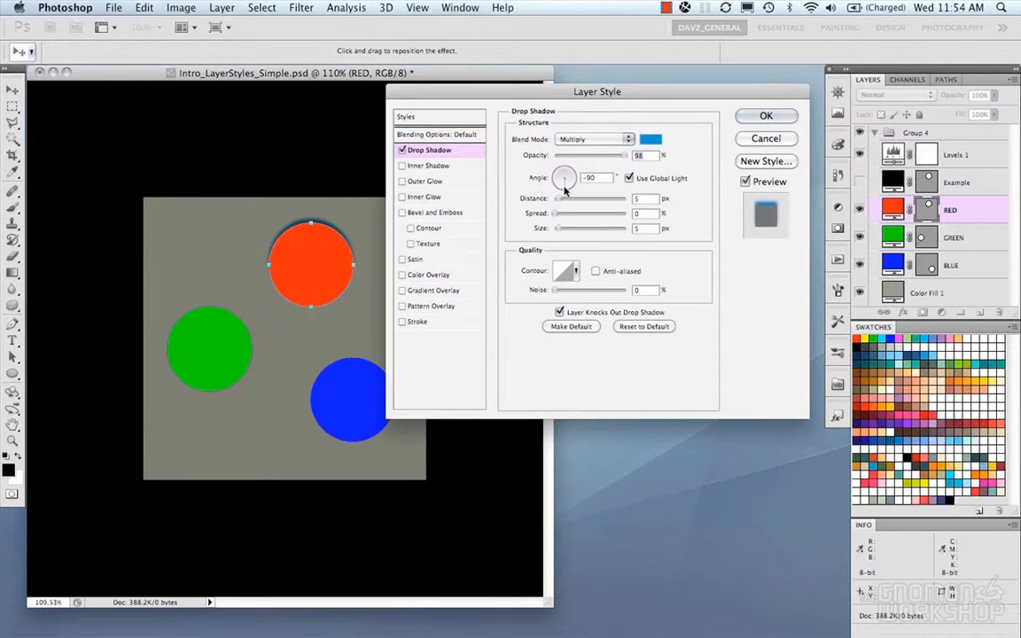
Set the global light angle to 138°, and give the drop shadow its own 128° angle with Use Global Light off
{"action": "left_click_drag", "start_coordinate": [568, 189], "coordinate": [559, 176]}
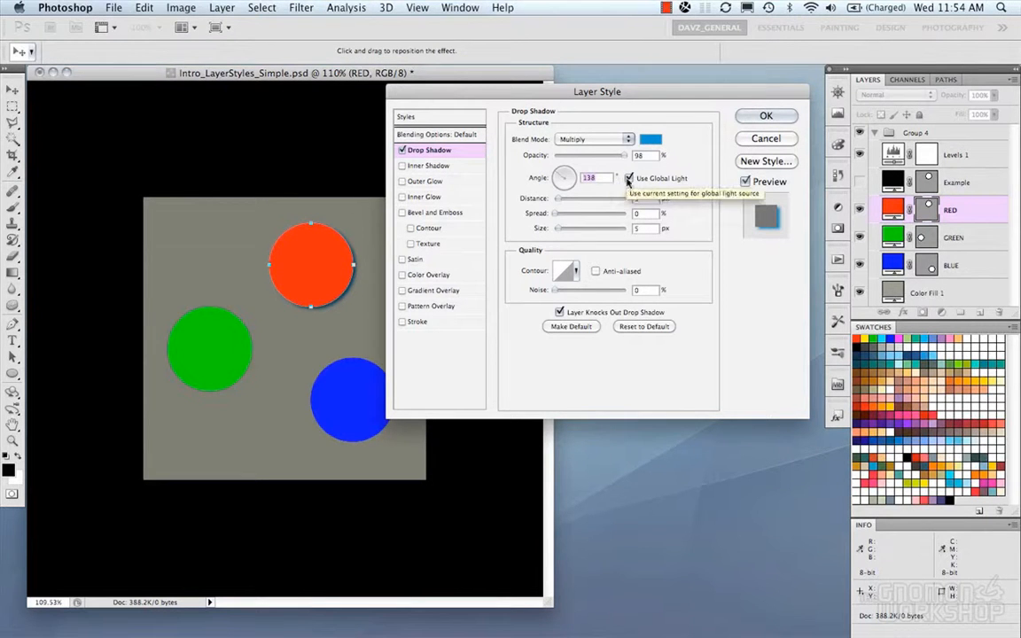
{"action": "left_click", "coordinate": [629, 180]}
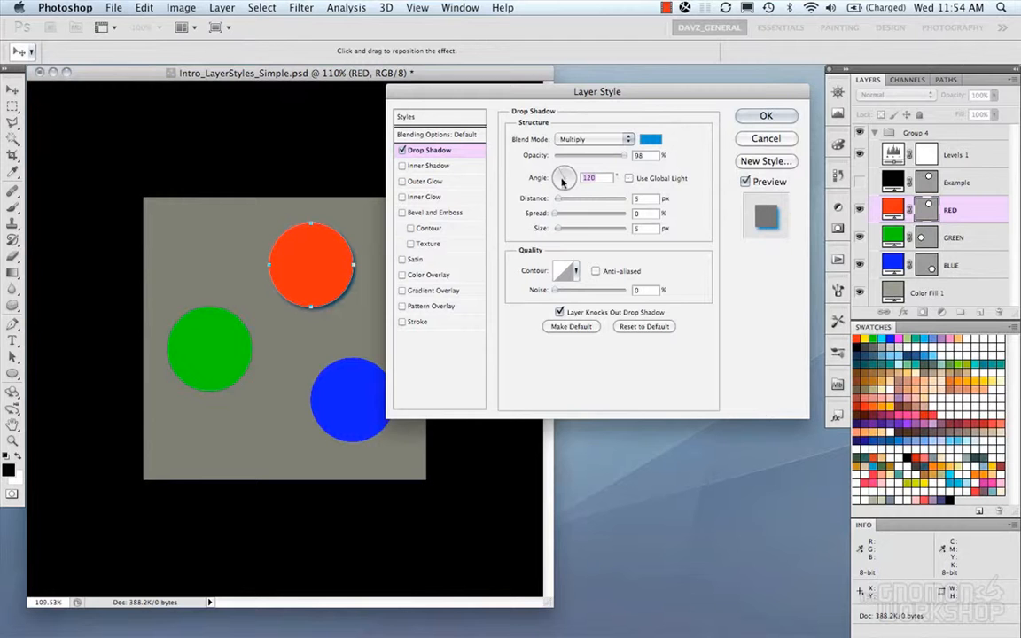
{"action": "left_click_drag", "start_coordinate": [564, 178], "coordinate": [560, 177]}
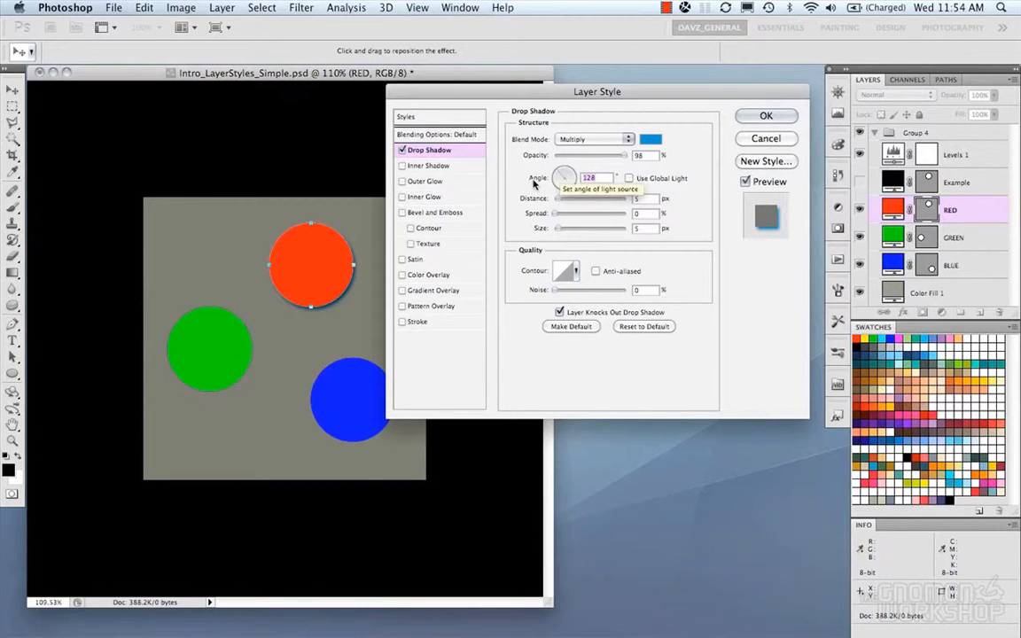
Compare the light angle in a temporary Inner Shadow, disable that effect, and return to the Drop Shadow settings
{"action": "left_click", "coordinate": [430, 166]}
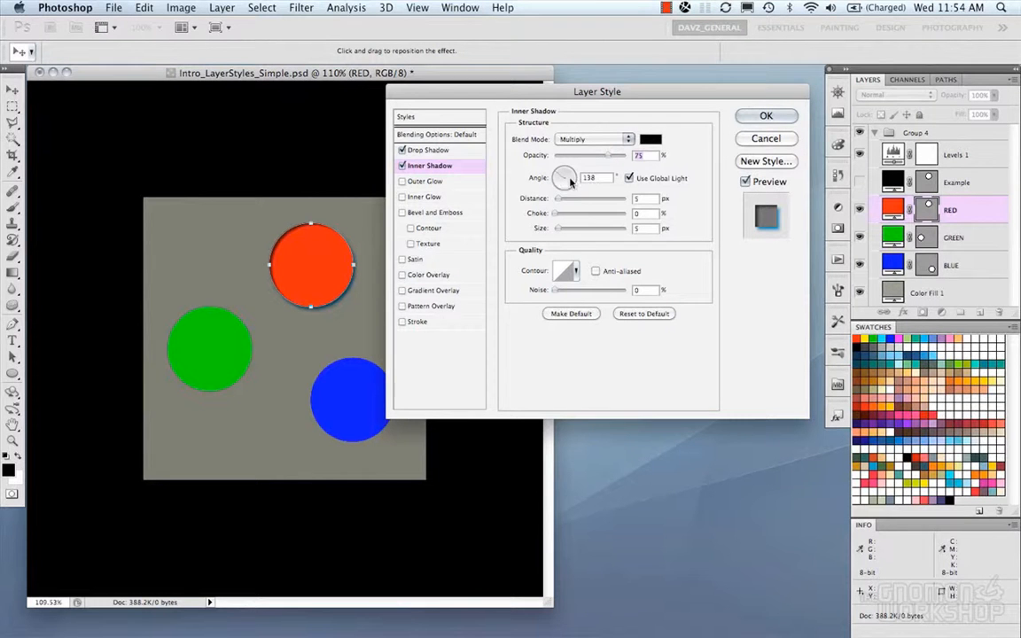
{"action": "left_click", "coordinate": [403, 166]}
{"action": "left_click", "coordinate": [424, 151]}
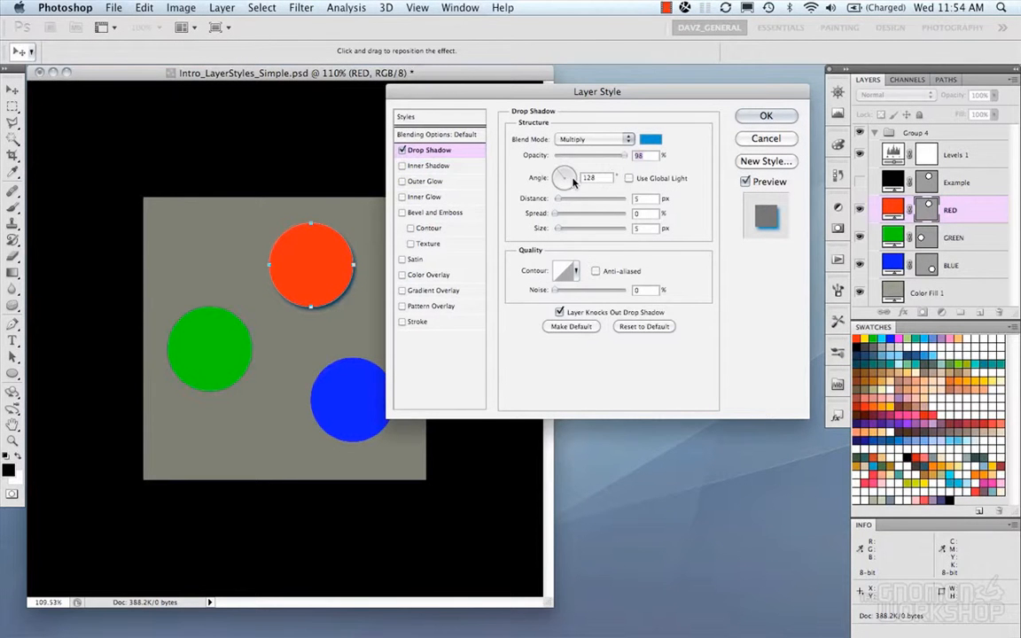
Increase the drop shadow's distance to 38 px, moving the Layer Style dialog clear of the circles
{"action": "left_click_drag", "start_coordinate": [558, 203], "coordinate": [581, 216]}
{"action": "left_click_drag", "start_coordinate": [634, 93], "coordinate": [643, 79]}
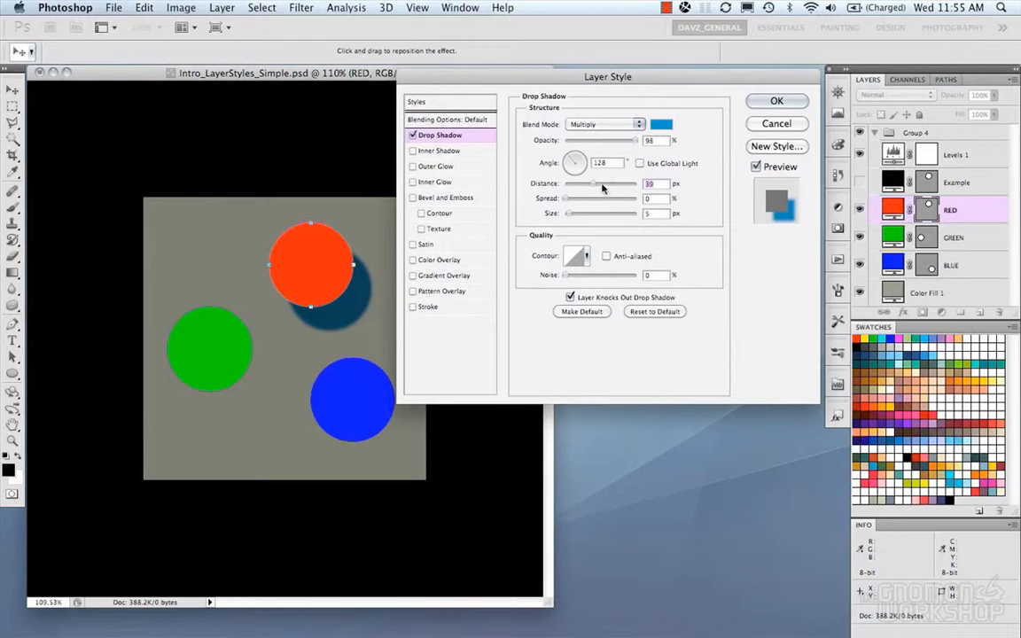
{"action": "mouse_move", "coordinate": [606, 182]}
{"action": "left_mouse_down"}
{"action": "mouse_move", "coordinate": [616, 186]}
{"action": "mouse_move", "coordinate": [578, 191]}
{"action": "mouse_move", "coordinate": [593, 191]}
{"action": "left_mouse_up"}
Set the drop shadow's spread to 7% and its size to 21 px
{"action": "left_click", "coordinate": [569, 202]}
{"action": "mouse_move", "coordinate": [569, 203]}
{"action": "left_mouse_down"}
{"action": "mouse_move", "coordinate": [611, 202]}
{"action": "mouse_move", "coordinate": [570, 205]}
{"action": "mouse_move", "coordinate": [577, 219]}
{"action": "left_mouse_up"}
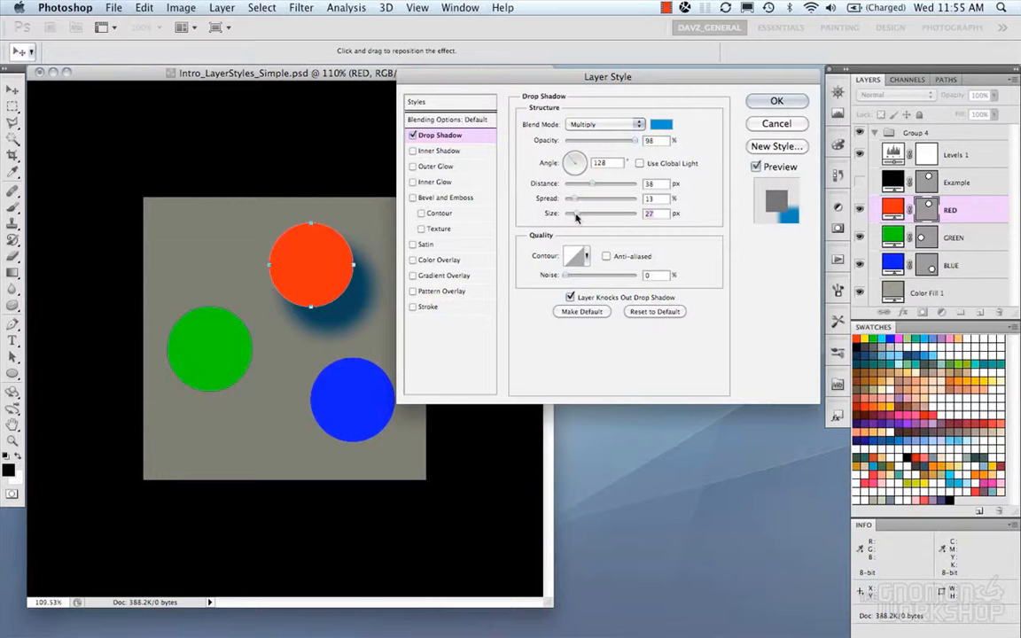
{"action": "mouse_move", "coordinate": [578, 217]}
{"action": "left_mouse_down"}
{"action": "mouse_move", "coordinate": [594, 205]}
{"action": "mouse_move", "coordinate": [568, 206]}
{"action": "mouse_move", "coordinate": [618, 206]}
{"action": "mouse_move", "coordinate": [570, 205]}
{"action": "mouse_move", "coordinate": [569, 218]}
{"action": "mouse_move", "coordinate": [595, 206]}
{"action": "mouse_move", "coordinate": [570, 205]}
{"action": "mouse_move", "coordinate": [576, 215]}
{"action": "left_mouse_up"}
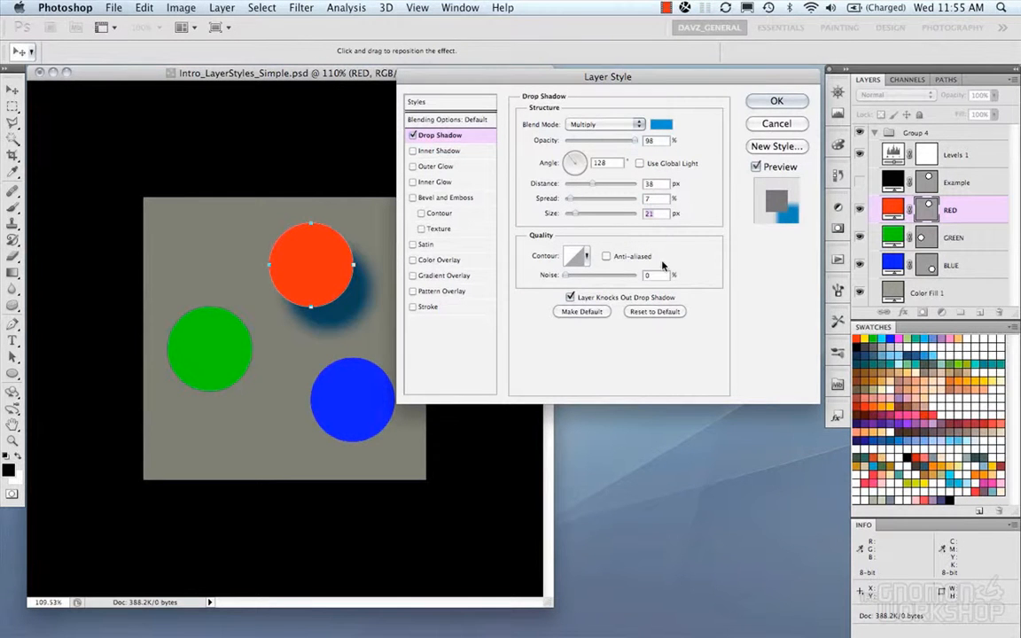
Try the contour presets in the first row of the contour picker on the drop shadow, ending with Gaussian
{"action": "left_click", "coordinate": [586, 257]}
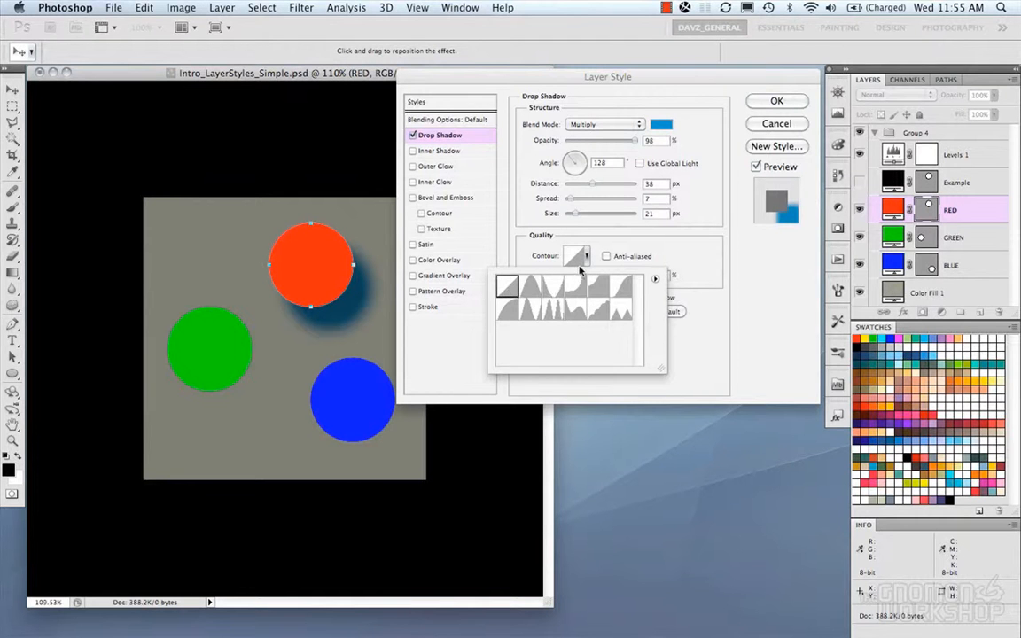
{"action": "left_click", "coordinate": [530, 290]}
{"action": "left_click", "coordinate": [551, 292]}
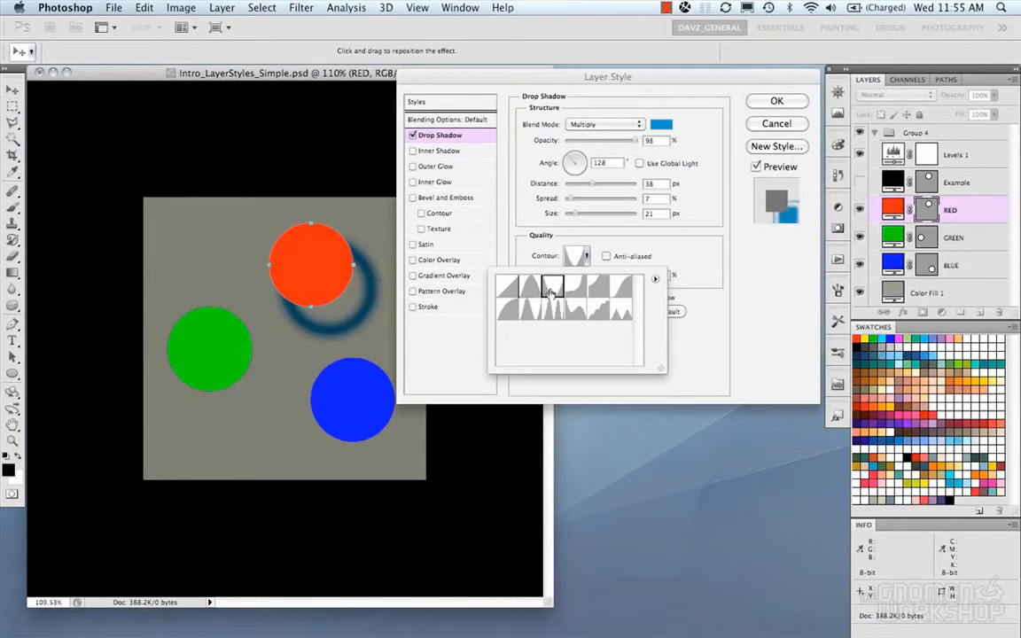
{"action": "left_click", "coordinate": [528, 295]}
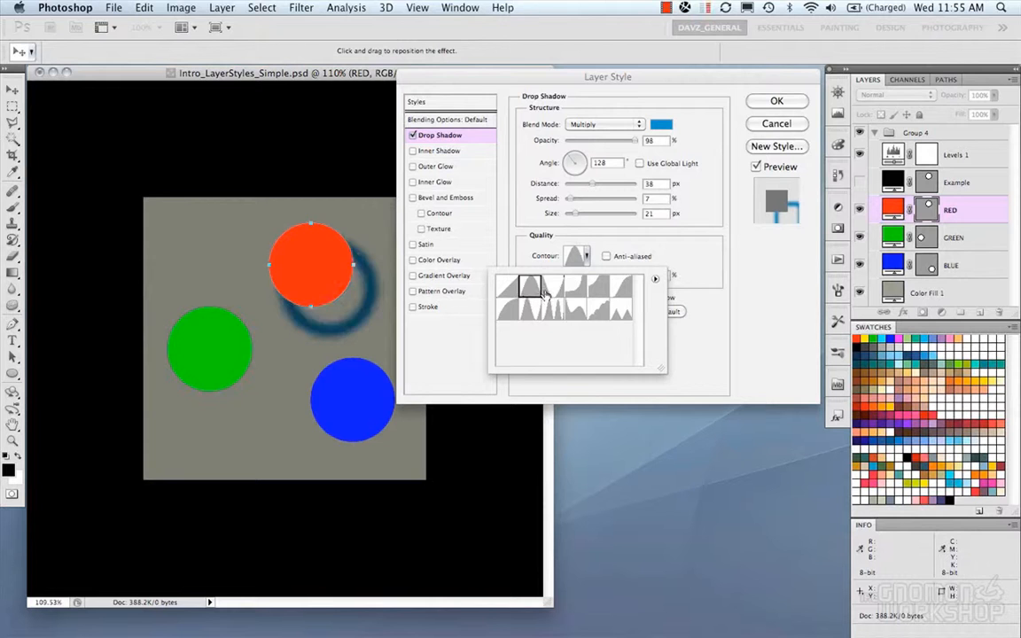
{"action": "left_click", "coordinate": [552, 292]}
{"action": "left_click", "coordinate": [583, 292]}
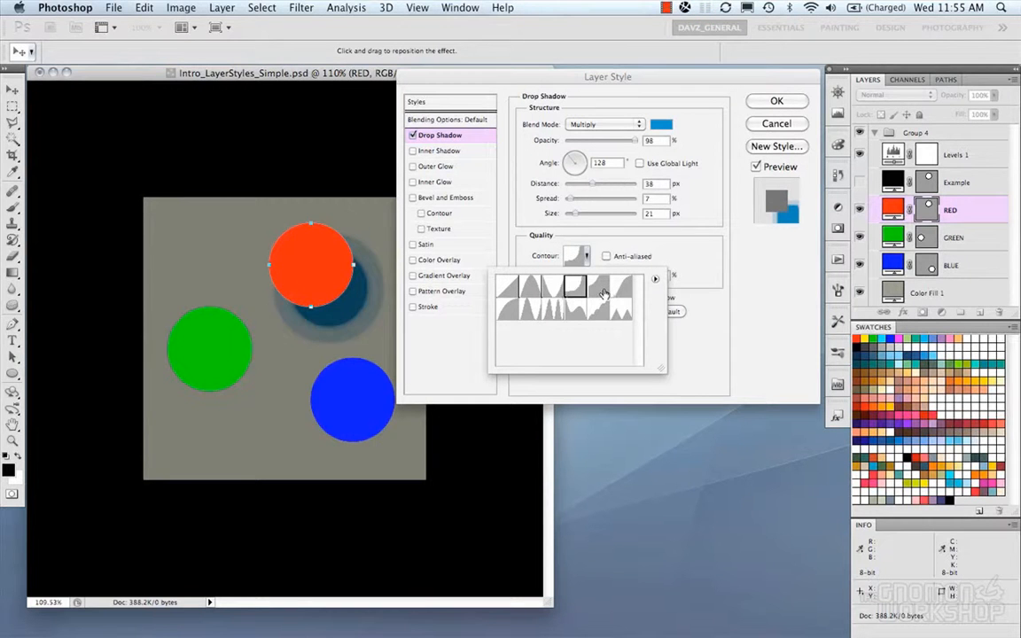
{"action": "left_click", "coordinate": [601, 291]}
{"action": "left_click", "coordinate": [621, 289]}
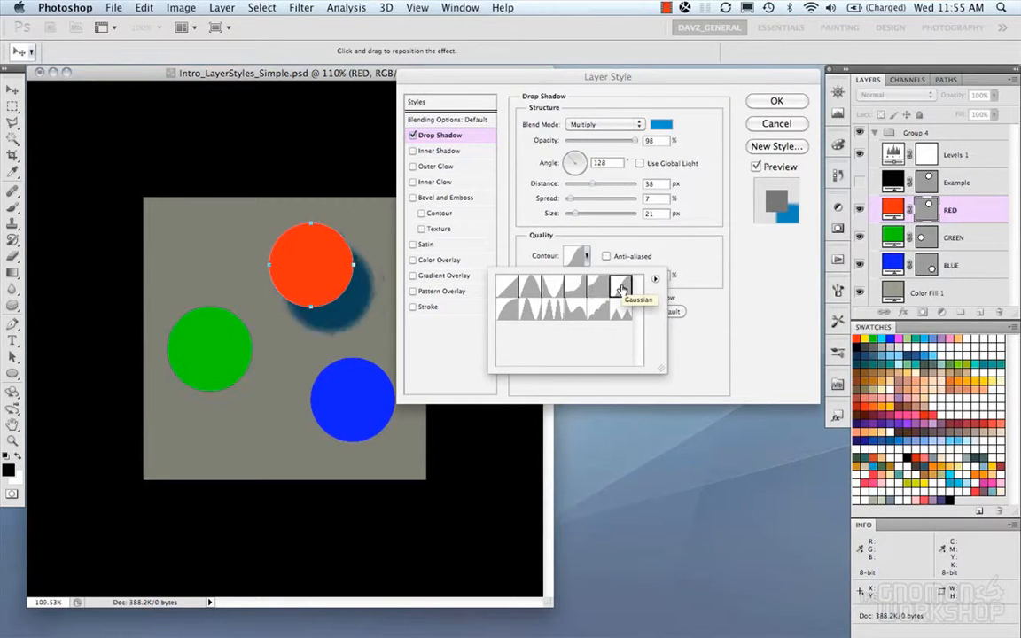
Try the second row of contour presets, including Ring and Sawtooth 1, and restore the straight linear contour
{"action": "left_click", "coordinate": [507, 309]}
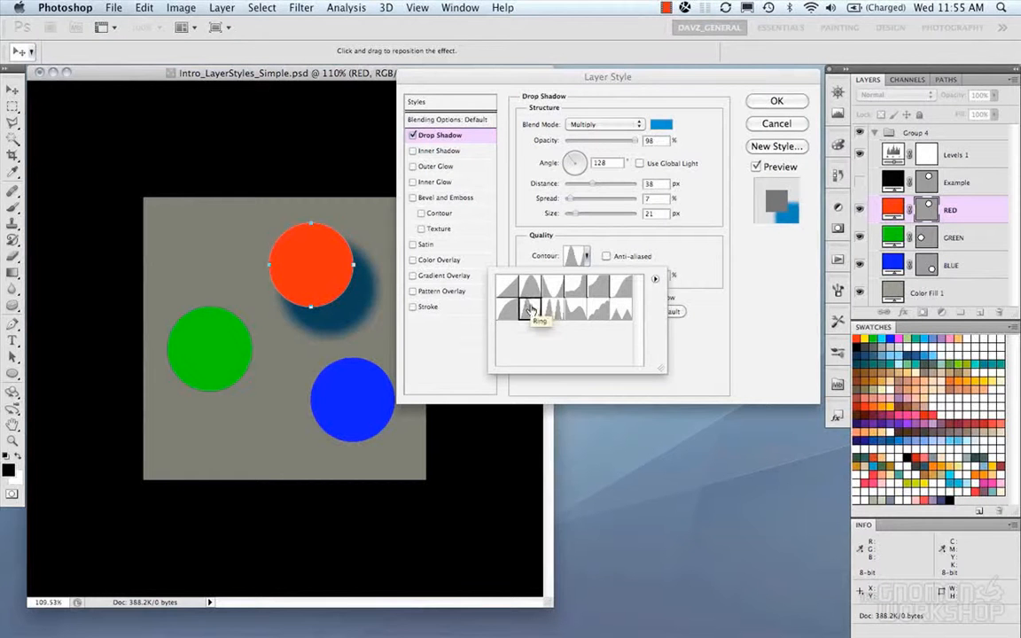
{"action": "left_click", "coordinate": [530, 308]}
{"action": "left_click", "coordinate": [551, 312]}
{"action": "left_click", "coordinate": [596, 308]}
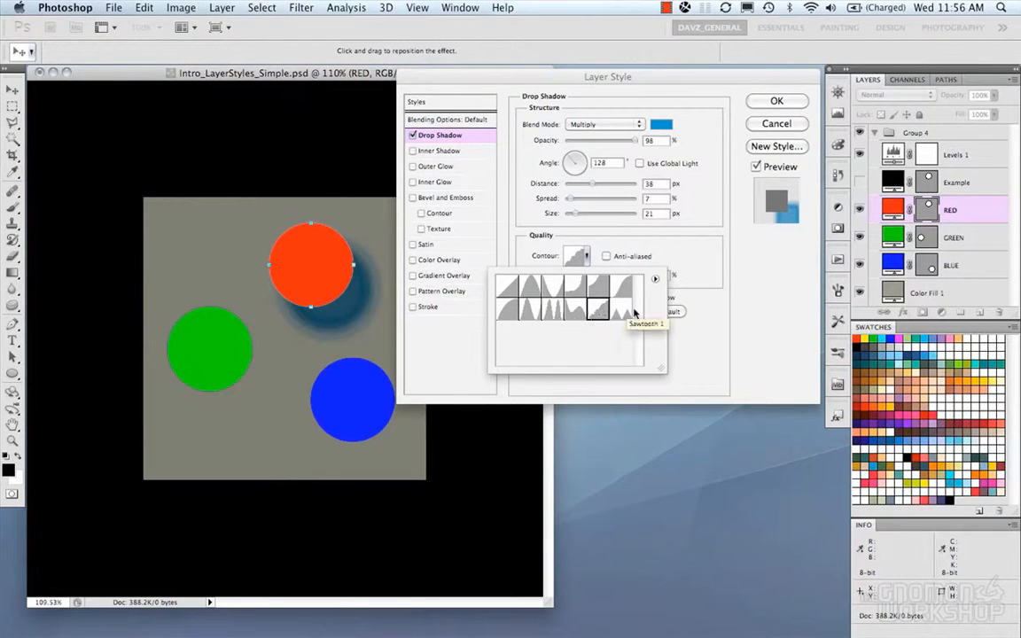
{"action": "left_click", "coordinate": [621, 313]}
{"action": "left_click", "coordinate": [618, 292]}
{"action": "left_click", "coordinate": [497, 293]}
Review the contour picker's commands for creating, loading and saving contours, and close the picker
{"action": "left_click", "coordinate": [655, 280]}
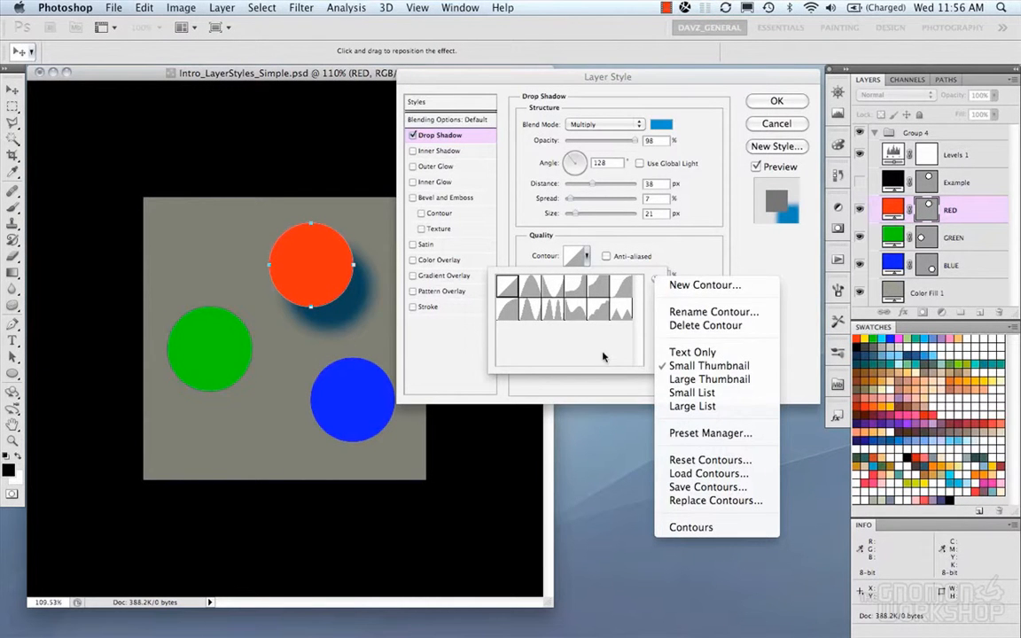
{"action": "left_click", "coordinate": [677, 234]}
{"action": "left_click", "coordinate": [603, 228]}
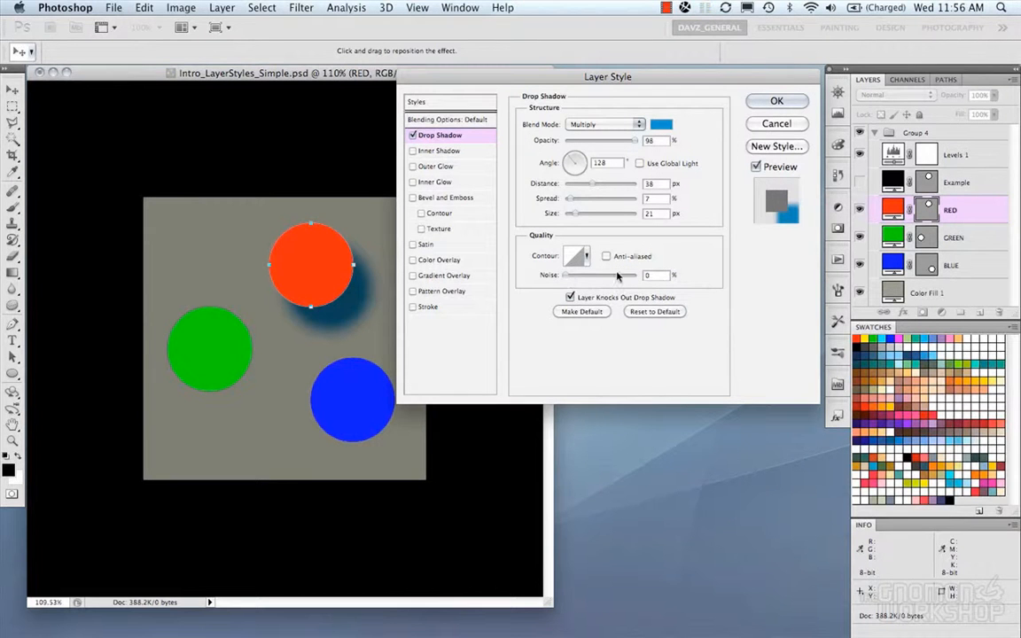
Leave the drop shadow's noise at 0% and reset the effect to its default settings
{"action": "mouse_move", "coordinate": [568, 277]}
{"action": "left_mouse_down"}
{"action": "mouse_move", "coordinate": [636, 282]}
{"action": "mouse_move", "coordinate": [567, 277]}
{"action": "left_mouse_up"}
{"action": "left_click", "coordinate": [583, 312]}
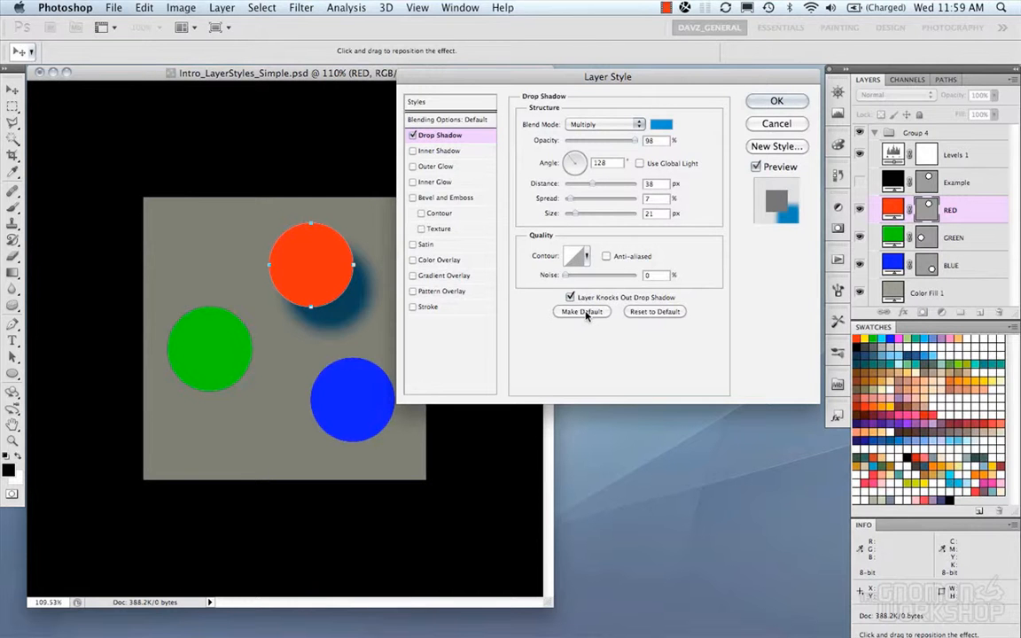
{"action": "left_click", "coordinate": [675, 312]}
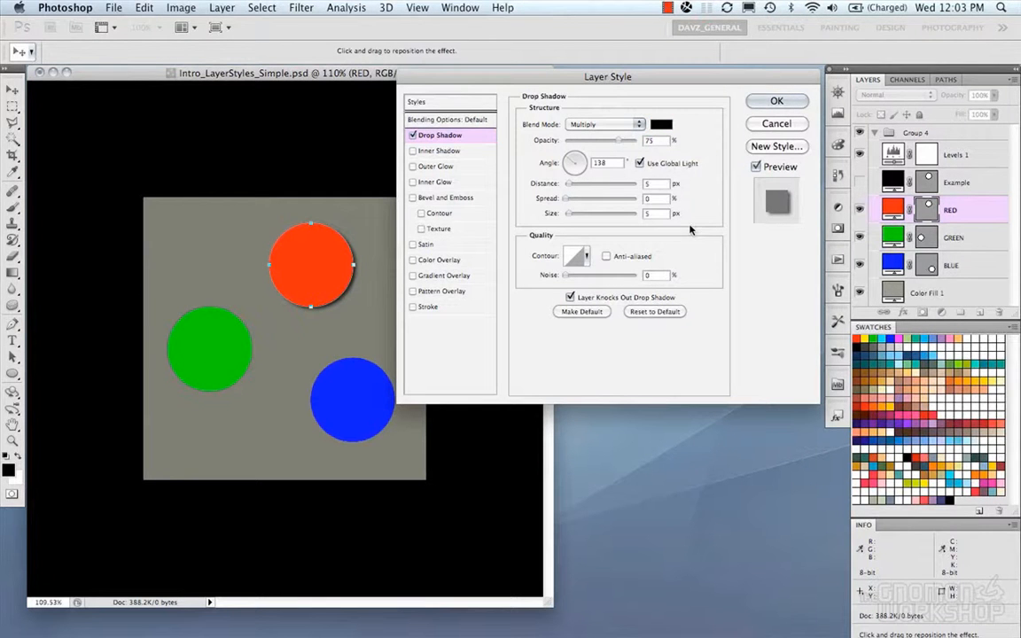
Turn off Use Global Light and set the drop shadow to size 18 px, distance 14 px, opacity 42% and noise 5%
{"action": "left_click", "coordinate": [640, 164]}
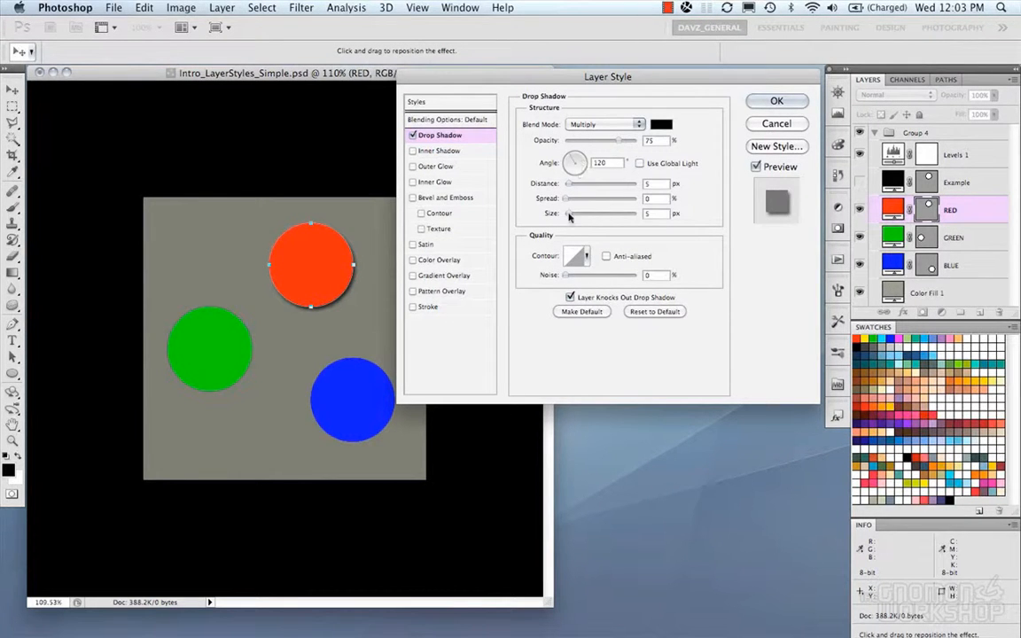
{"action": "left_click_drag", "start_coordinate": [569, 216], "coordinate": [574, 186]}
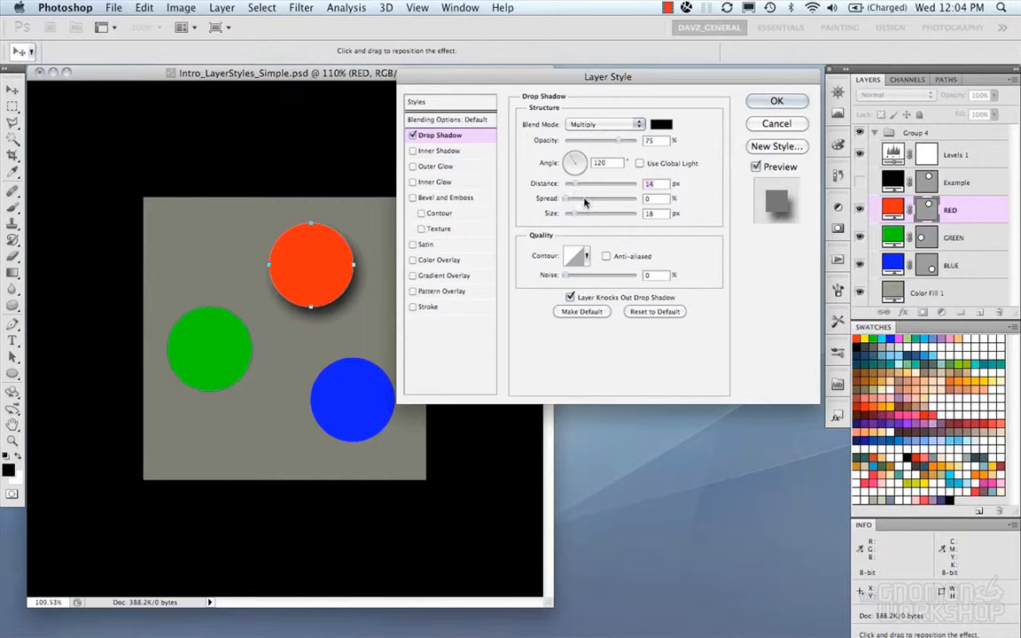
{"action": "left_click_drag", "start_coordinate": [618, 144], "coordinate": [594, 147]}
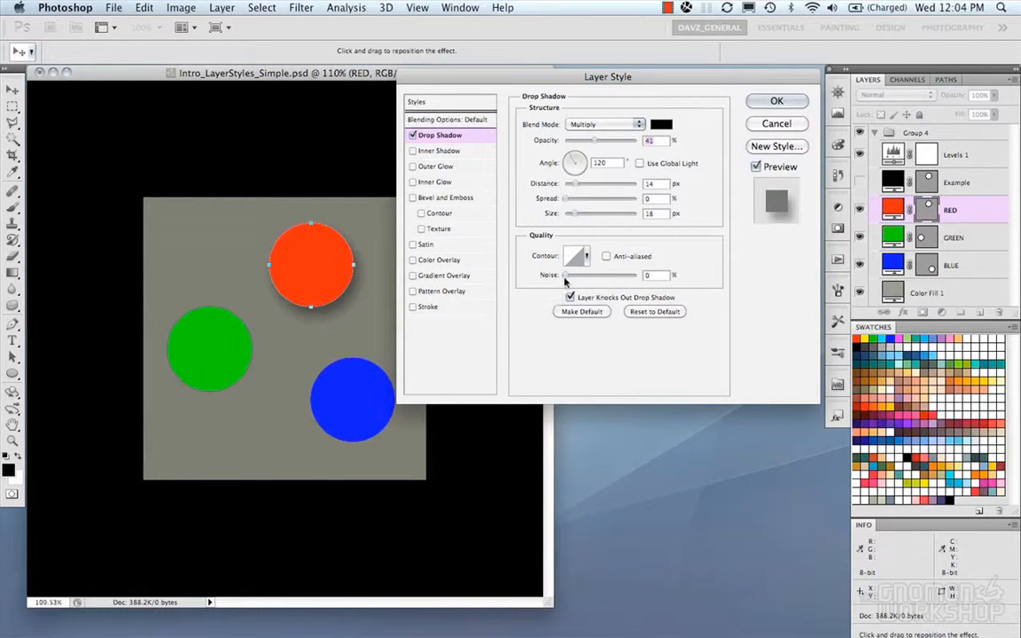
{"action": "left_click_drag", "start_coordinate": [566, 275], "coordinate": [570, 278]}
{"action": "left_click_drag", "start_coordinate": [595, 143], "coordinate": [597, 142]}
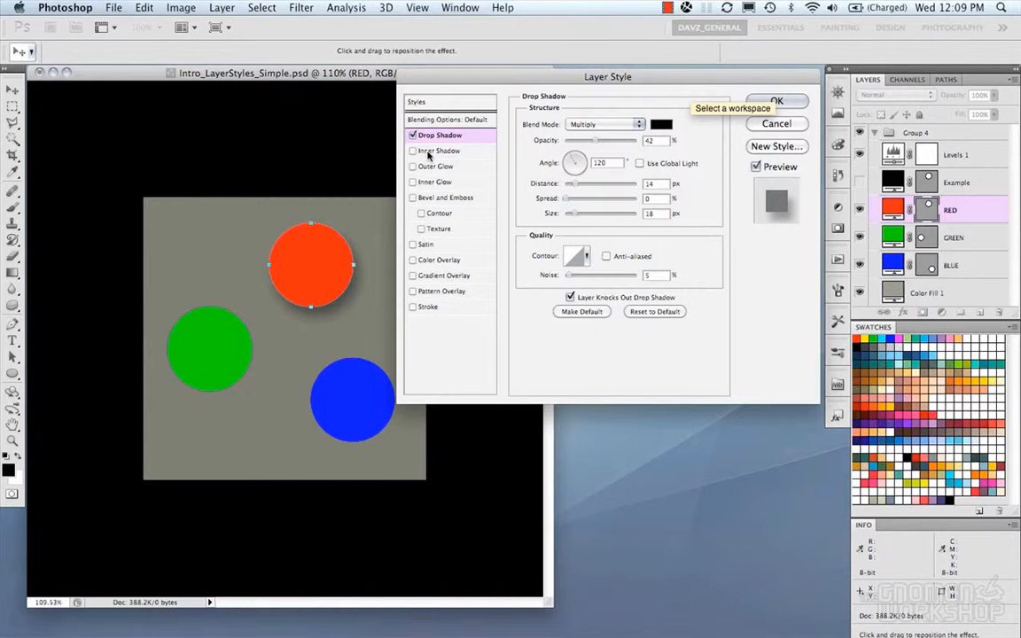
Enable Inner Shadow on the RED circle, switching it off and on again to compare its effect
{"action": "left_click", "coordinate": [430, 151]}
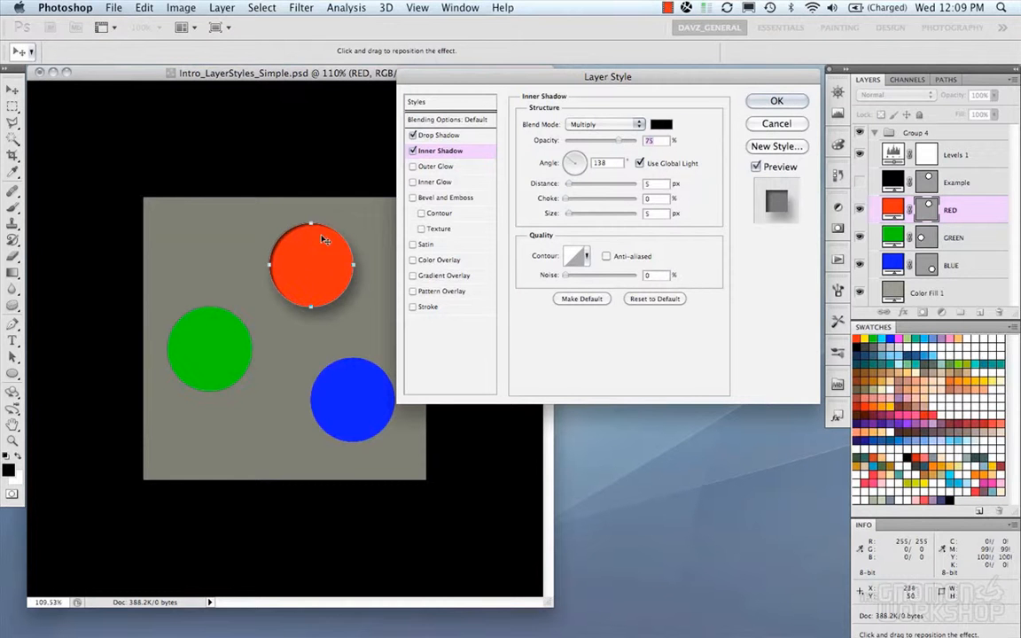
{"action": "left_click", "coordinate": [413, 152]}
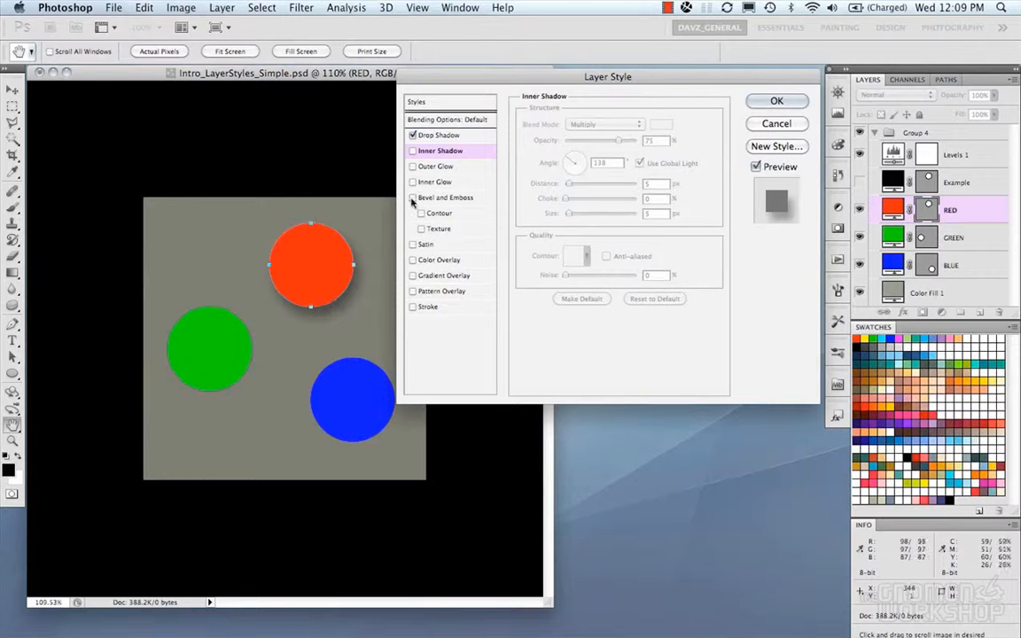
{"action": "left_click", "coordinate": [414, 153]}
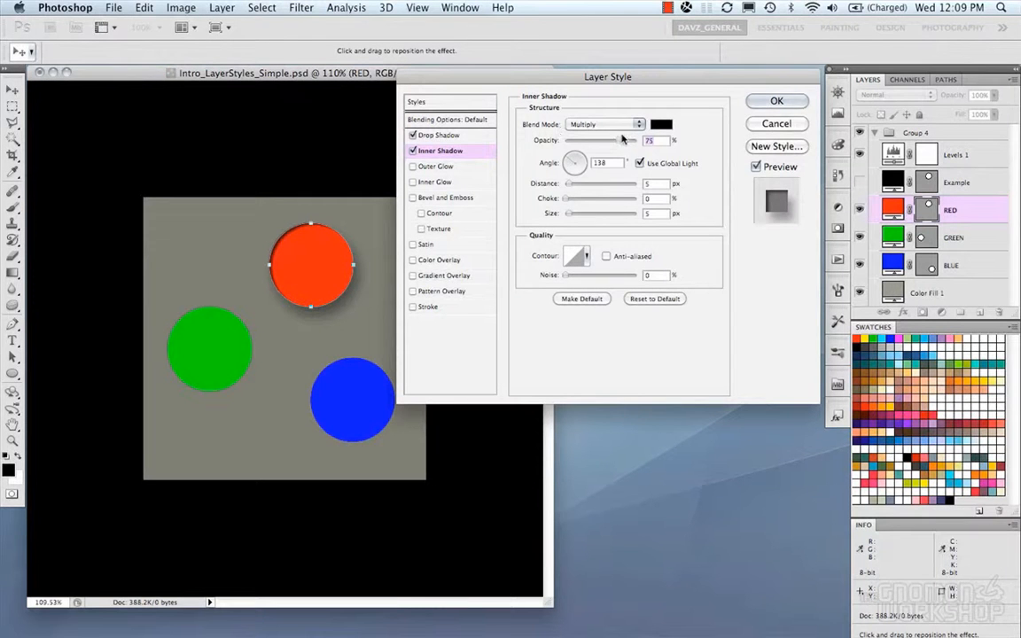
Set the inner shadow to opacity 97%, size 38 px and choke 30%, and reposition it to distance 2 px at 180°
{"action": "left_click_drag", "start_coordinate": [617, 142], "coordinate": [637, 147]}
{"action": "left_click_drag", "start_coordinate": [570, 215], "coordinate": [587, 208]}
{"action": "left_click_drag", "start_coordinate": [338, 277], "coordinate": [336, 277]}
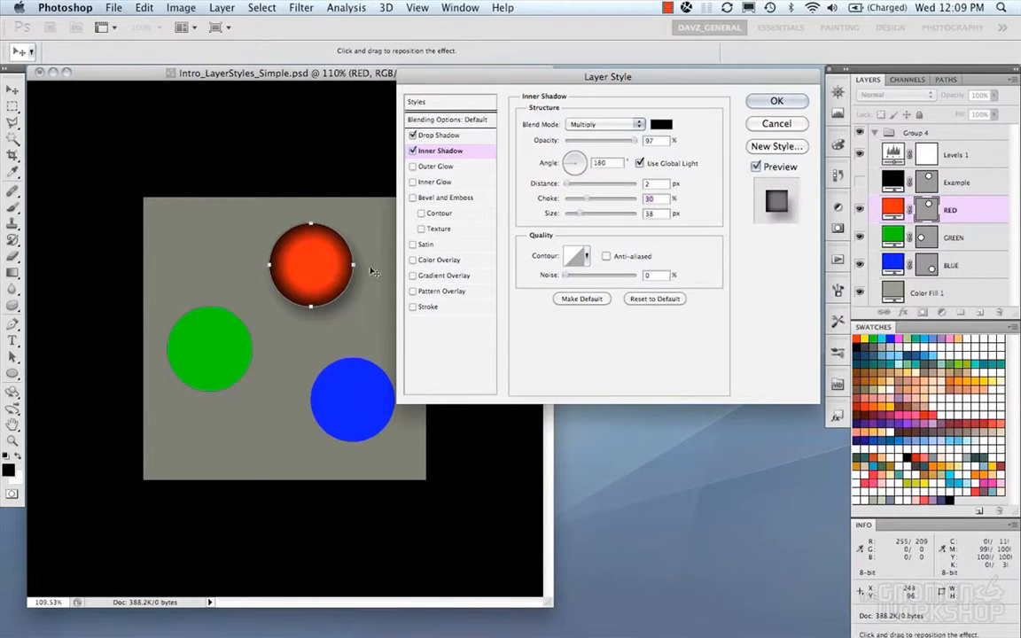
Reduce the inner shadow's size to 16 px and its opacity to 42%
{"action": "left_click_drag", "start_coordinate": [581, 214], "coordinate": [577, 218]}
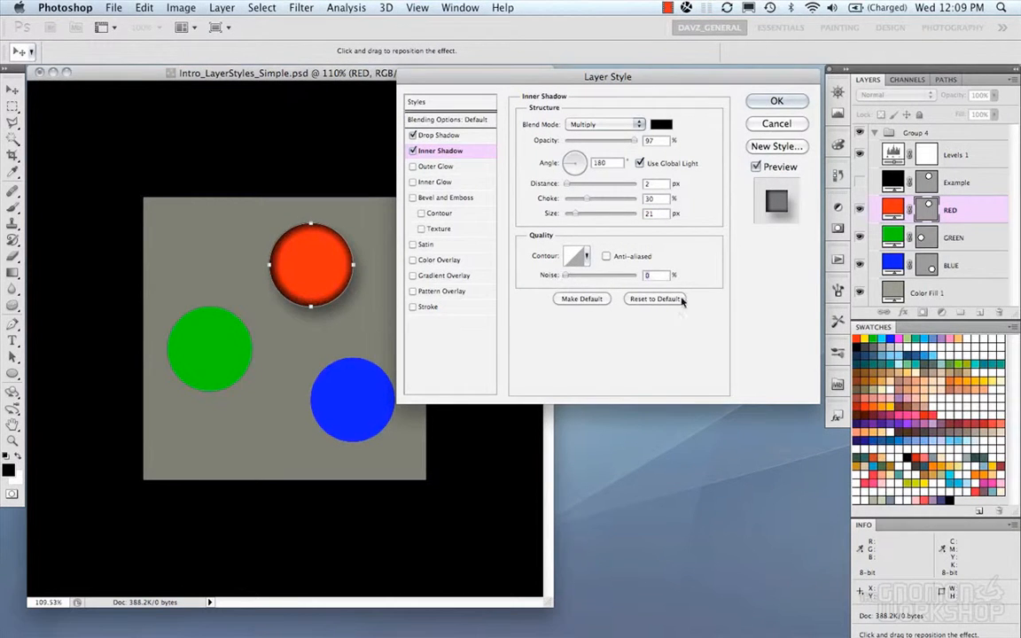
{"action": "left_click_drag", "start_coordinate": [578, 218], "coordinate": [575, 218]}
{"action": "left_click_drag", "start_coordinate": [636, 144], "coordinate": [596, 149]}
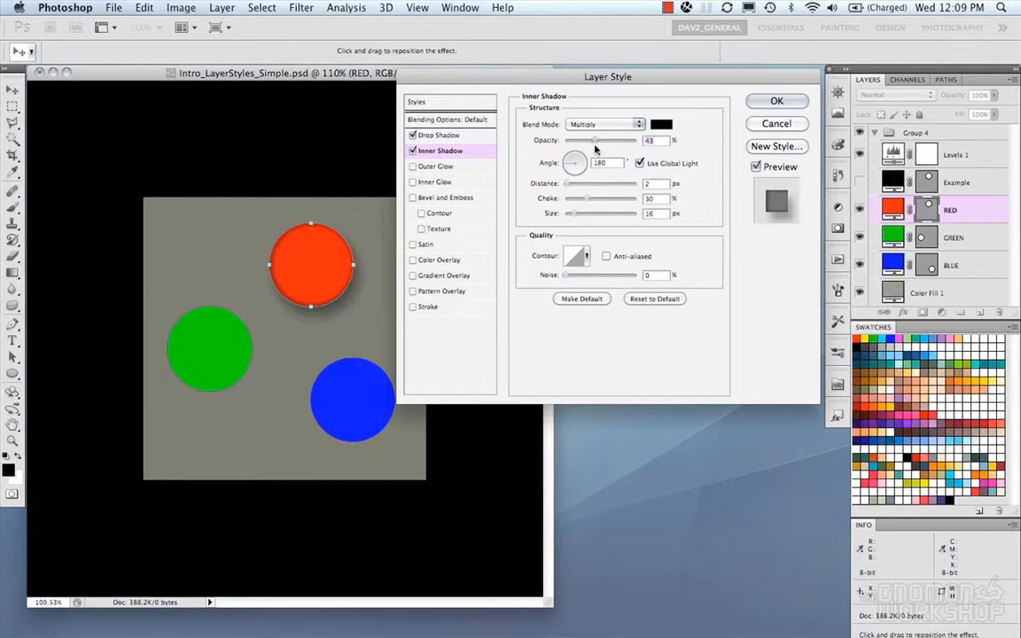
Enable Outer Glow on the RED circle and set its blend mode to Linear Dodge (Add)
{"action": "left_click", "coordinate": [445, 168]}
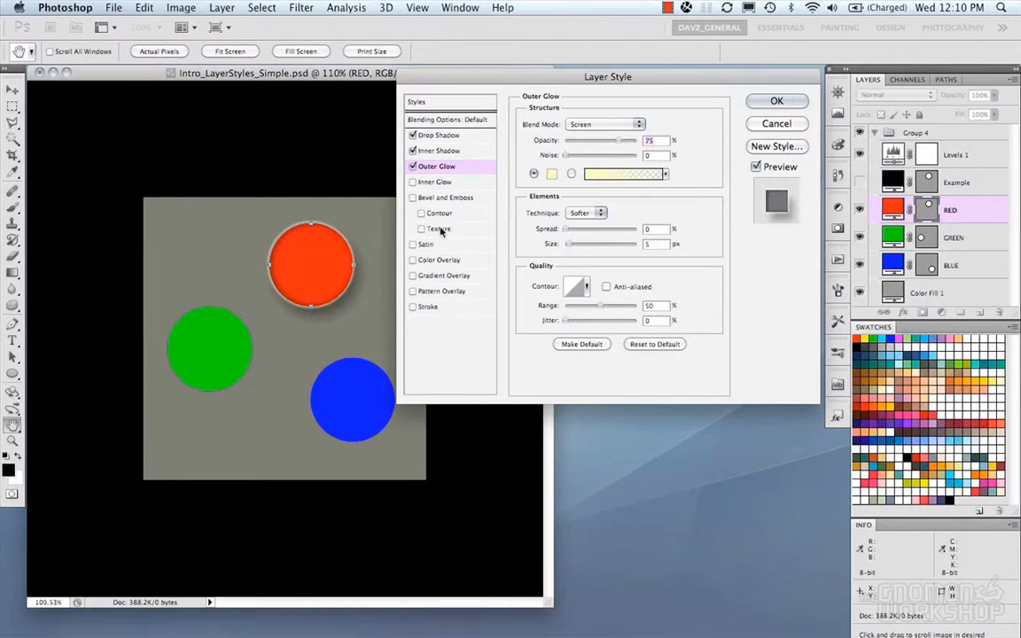
{"action": "key", "text": "super+z"}
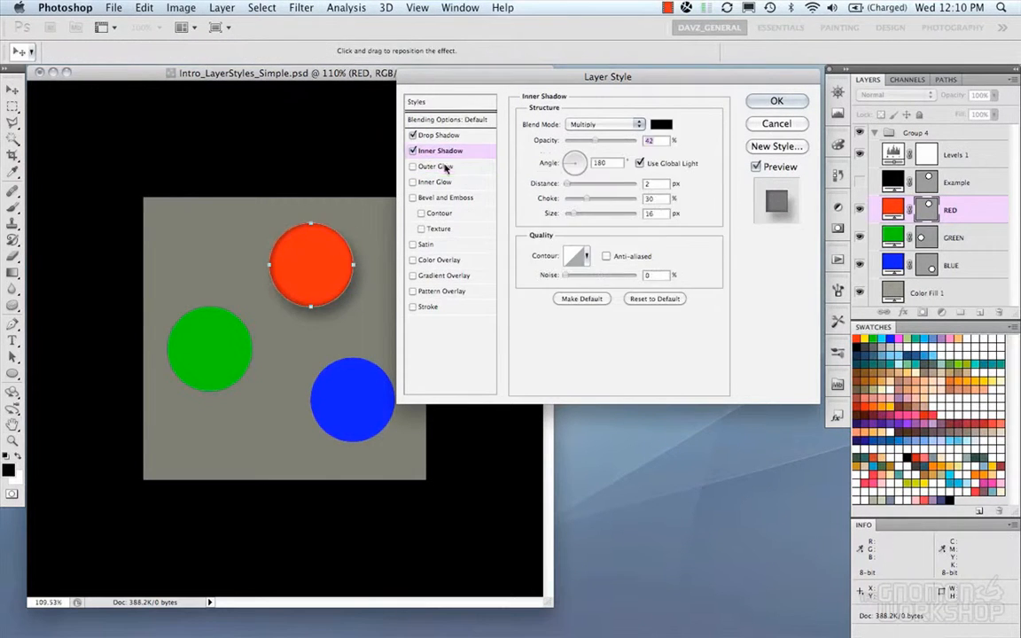
{"action": "left_click", "coordinate": [446, 168]}
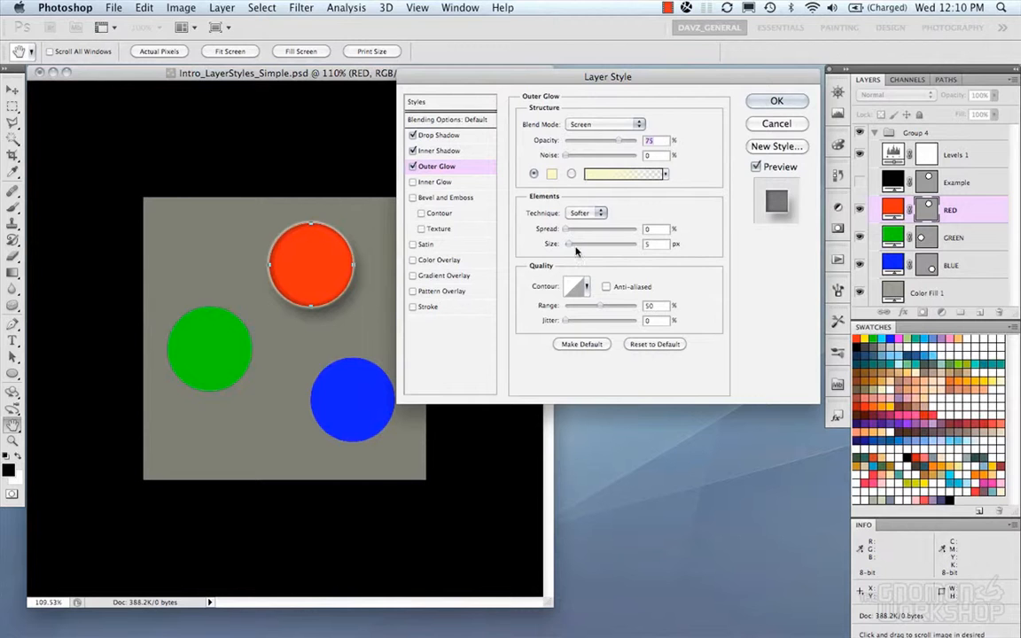
{"action": "left_click", "coordinate": [595, 125]}
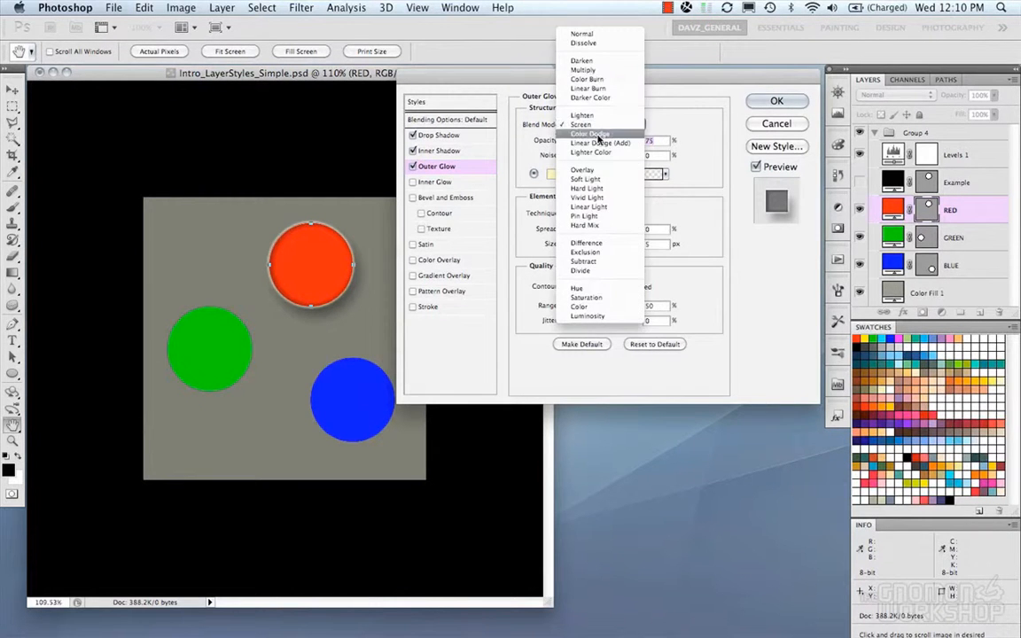
{"action": "left_click", "coordinate": [590, 140]}
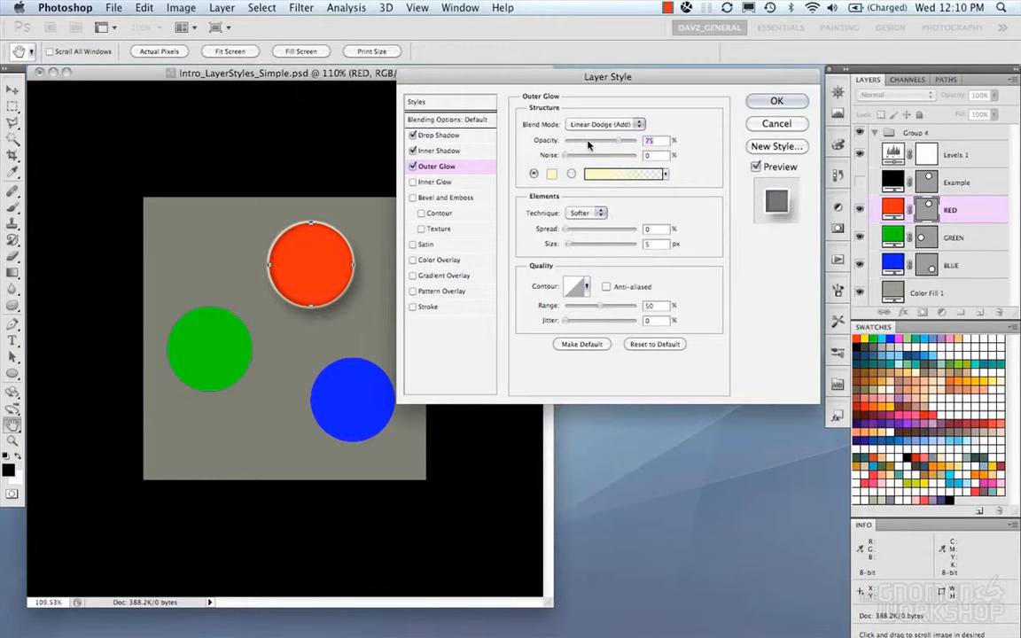
Change the outer glow's colour to a saturated yellow
{"action": "left_click", "coordinate": [552, 176]}
{"action": "left_click_drag", "start_coordinate": [488, 319], "coordinate": [448, 242]}
{"action": "left_click", "coordinate": [717, 192]}
Switch the outer glow to a gradient fill using the blue, red, yellow preset
{"action": "left_click", "coordinate": [592, 175]}
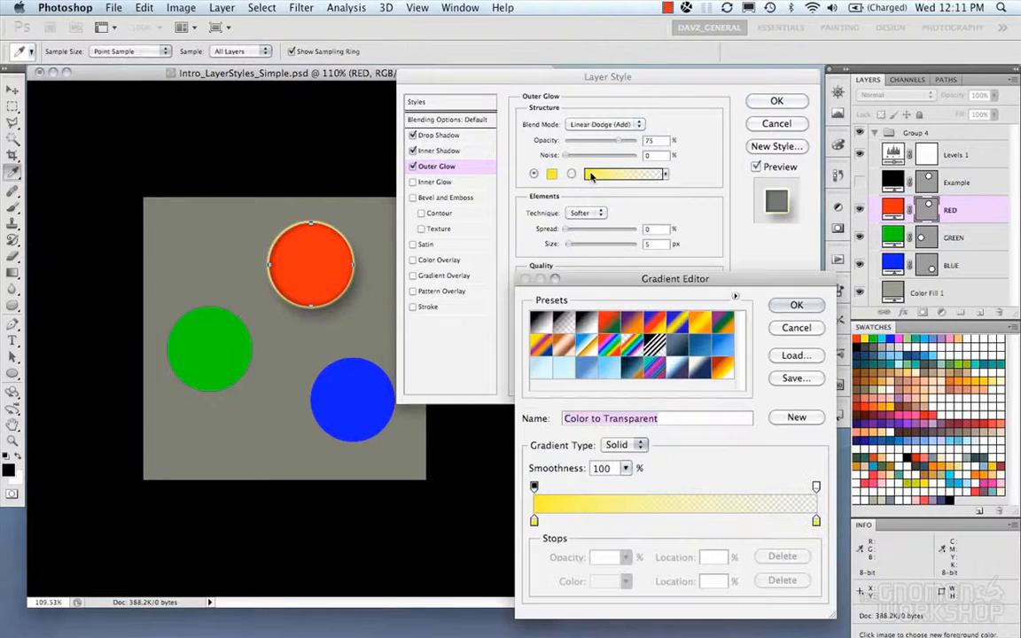
{"action": "left_click", "coordinate": [628, 326]}
{"action": "left_click", "coordinate": [652, 323]}
{"action": "left_click", "coordinate": [794, 305]}
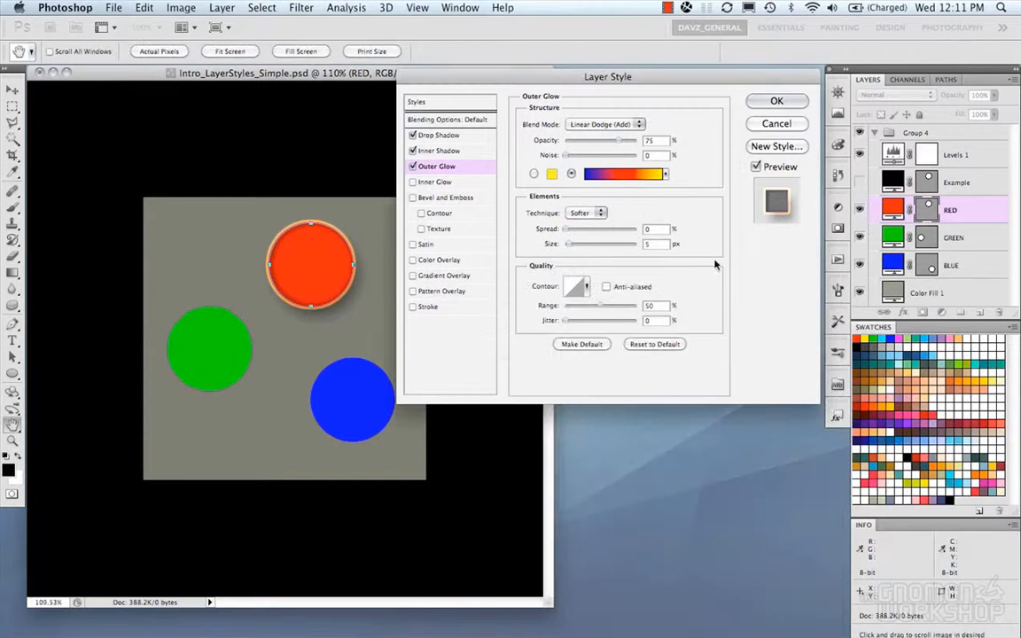
Try the Precise technique on the outer glow and return it to Softer
{"action": "left_click", "coordinate": [592, 216]}
{"action": "left_click", "coordinate": [590, 215]}
{"action": "left_click", "coordinate": [586, 218]}
{"action": "left_click", "coordinate": [591, 227]}
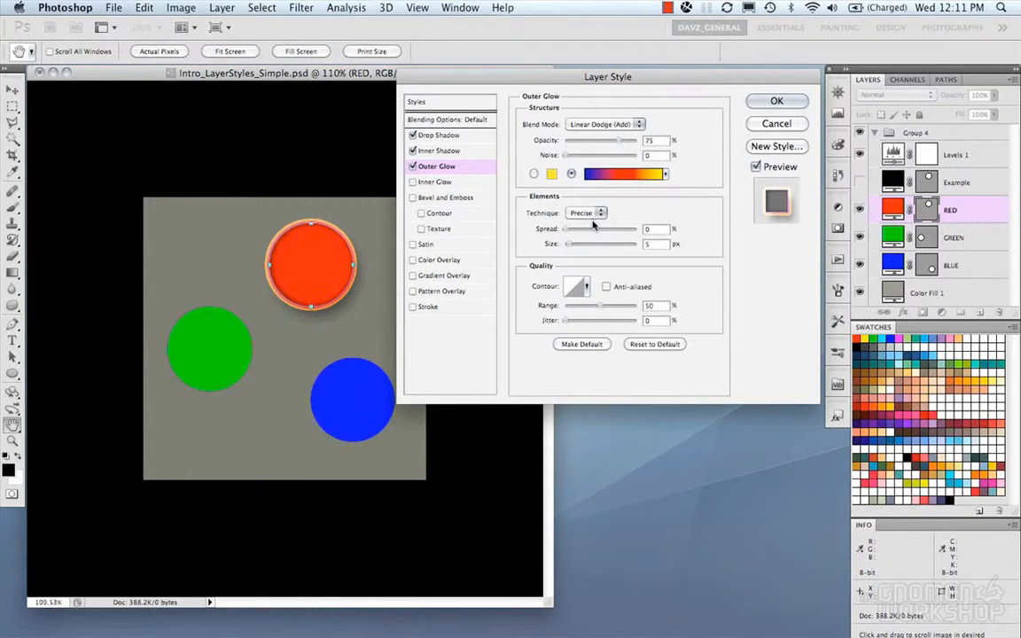
{"action": "left_click", "coordinate": [596, 219]}
{"action": "left_click", "coordinate": [587, 204]}
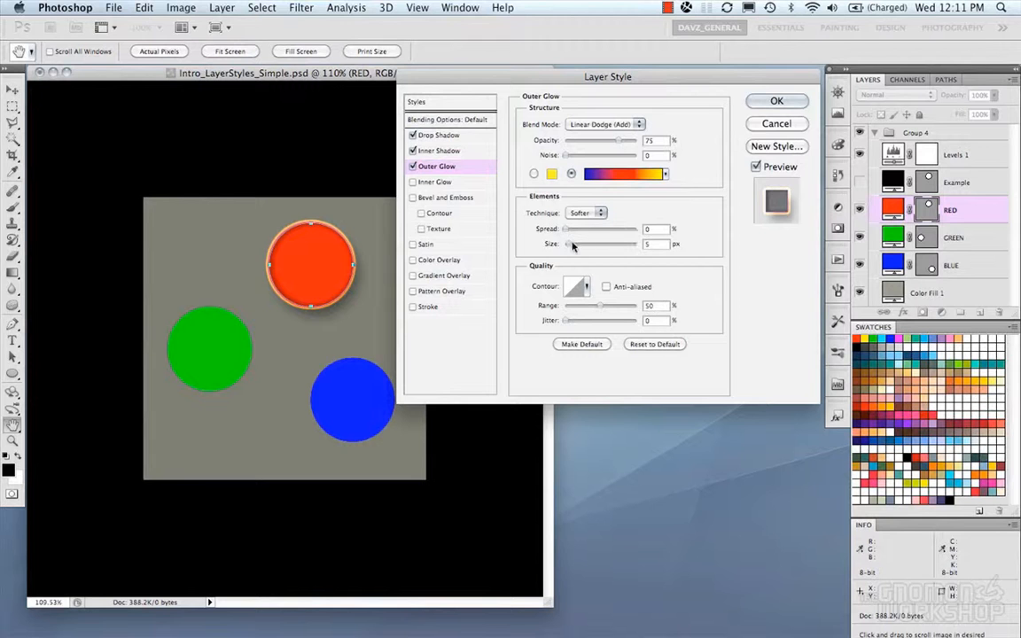
Set the outer glow to size 32 px and spread 5%, with range 45% and jitter 5%
{"action": "mouse_move", "coordinate": [574, 244]}
{"action": "left_mouse_down"}
{"action": "mouse_move", "coordinate": [585, 247]}
{"action": "mouse_move", "coordinate": [569, 232]}
{"action": "left_mouse_up"}
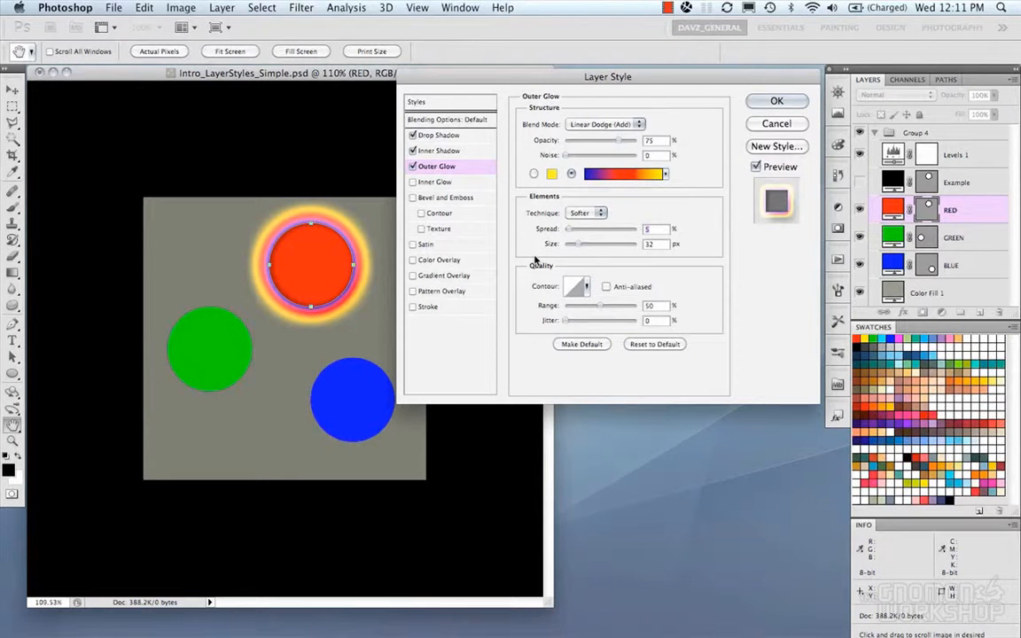
{"action": "left_click_drag", "start_coordinate": [579, 308], "coordinate": [568, 328]}
{"action": "left_click", "coordinate": [614, 322]}
Turn off the Outer Glow and enable Inner Glow on the RED circle
{"action": "left_click", "coordinate": [414, 167]}
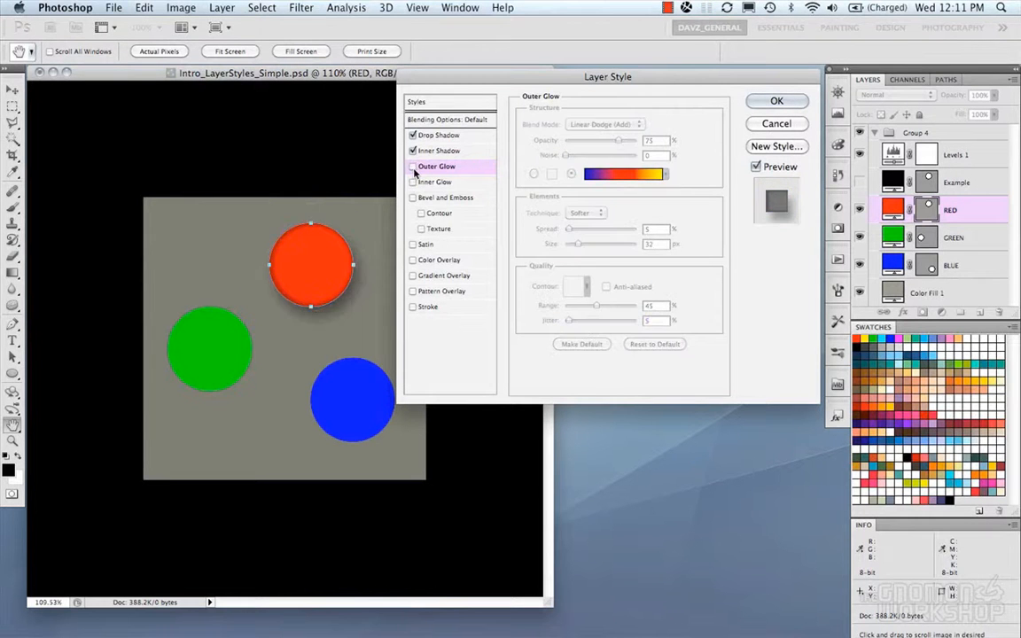
{"action": "left_click", "coordinate": [413, 167]}
{"action": "left_click", "coordinate": [414, 181]}
{"action": "left_click", "coordinate": [413, 167]}
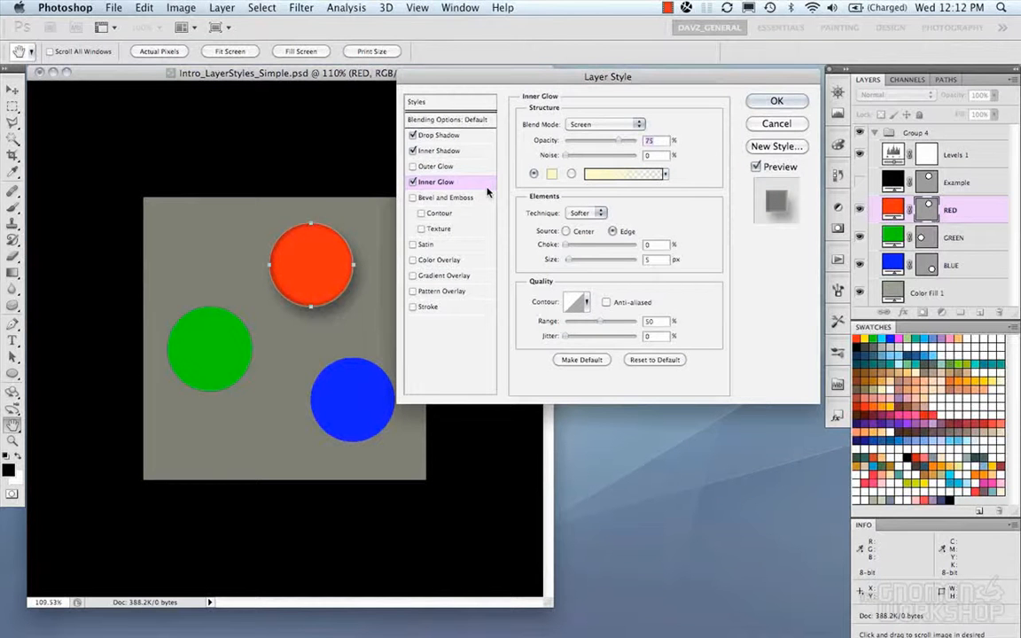
Turn off the Inner Glow and enable Bevel and Emboss on the RED circle
{"action": "left_click", "coordinate": [412, 182]}
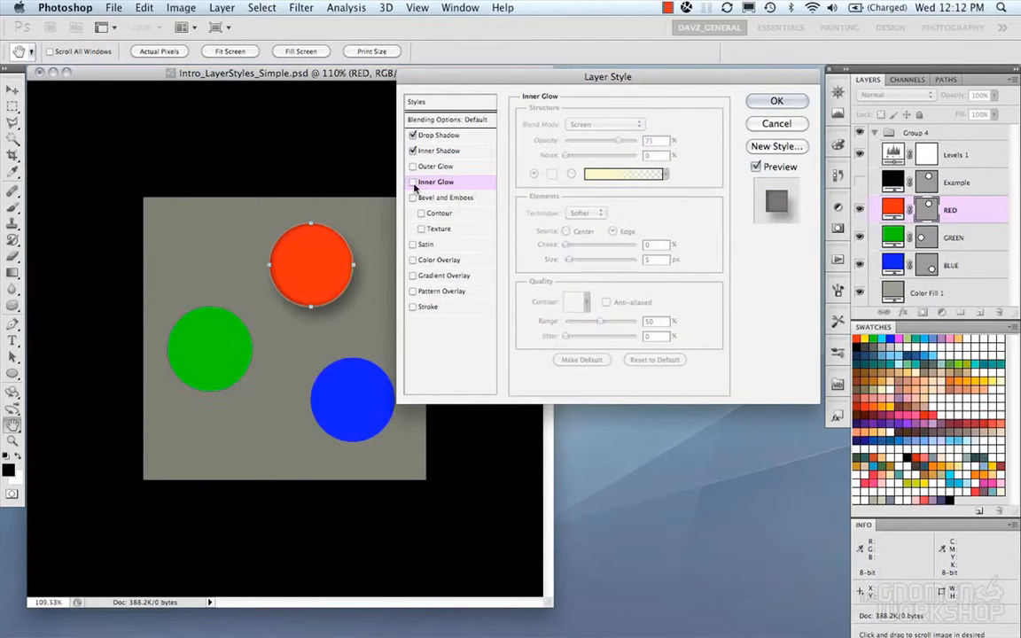
{"action": "left_click", "coordinate": [426, 198]}
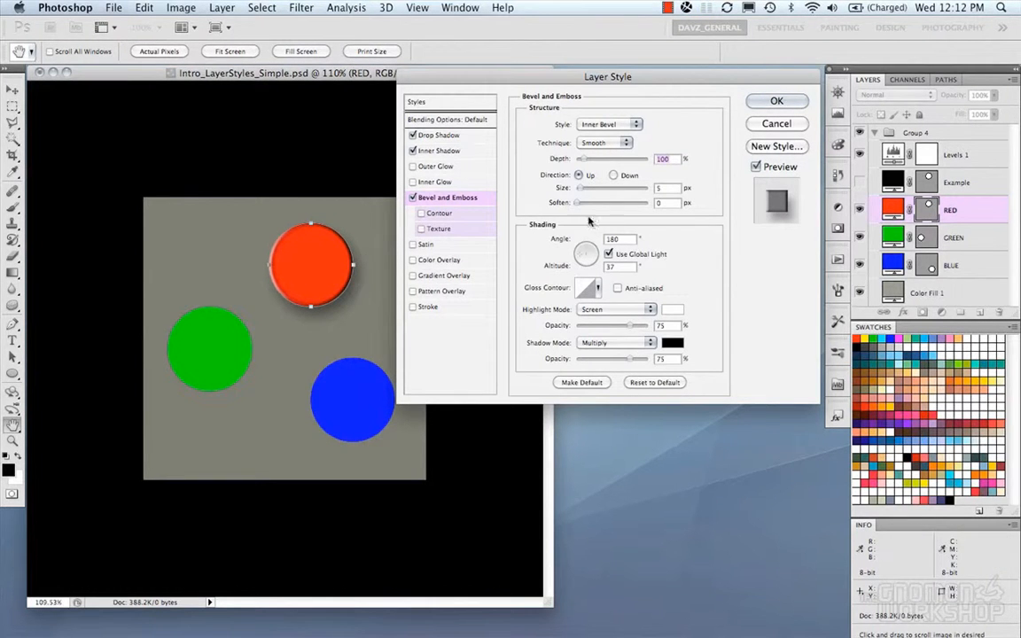
Compare the Outer Bevel, Pillow Emboss and Stroke Emboss styles for the RED circle's bevel and settle on Emboss
{"action": "left_click", "coordinate": [600, 129]}
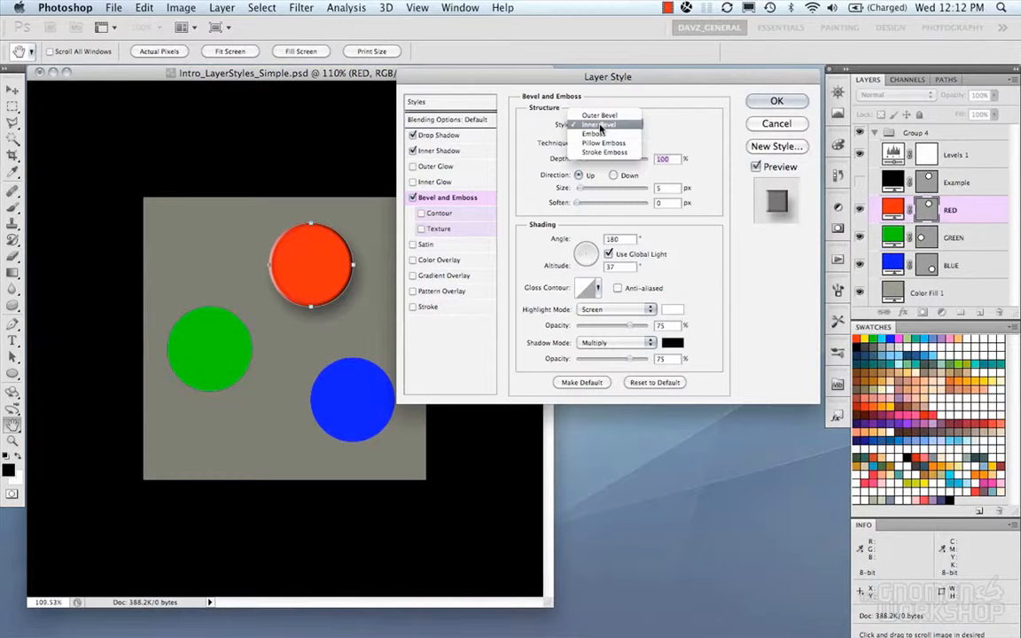
{"action": "left_click", "coordinate": [600, 116]}
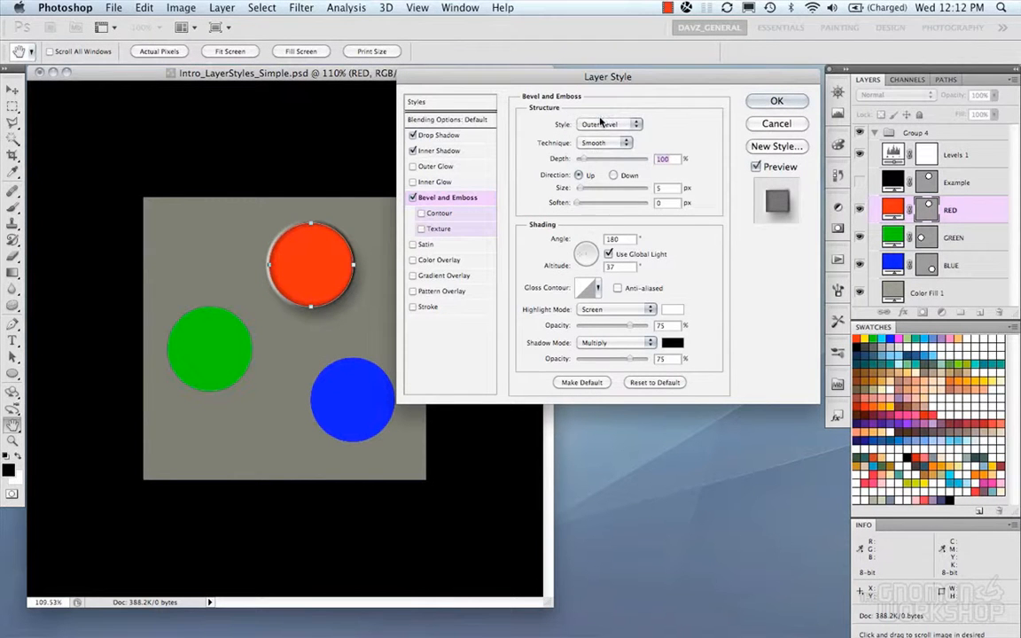
{"action": "left_click", "coordinate": [602, 127]}
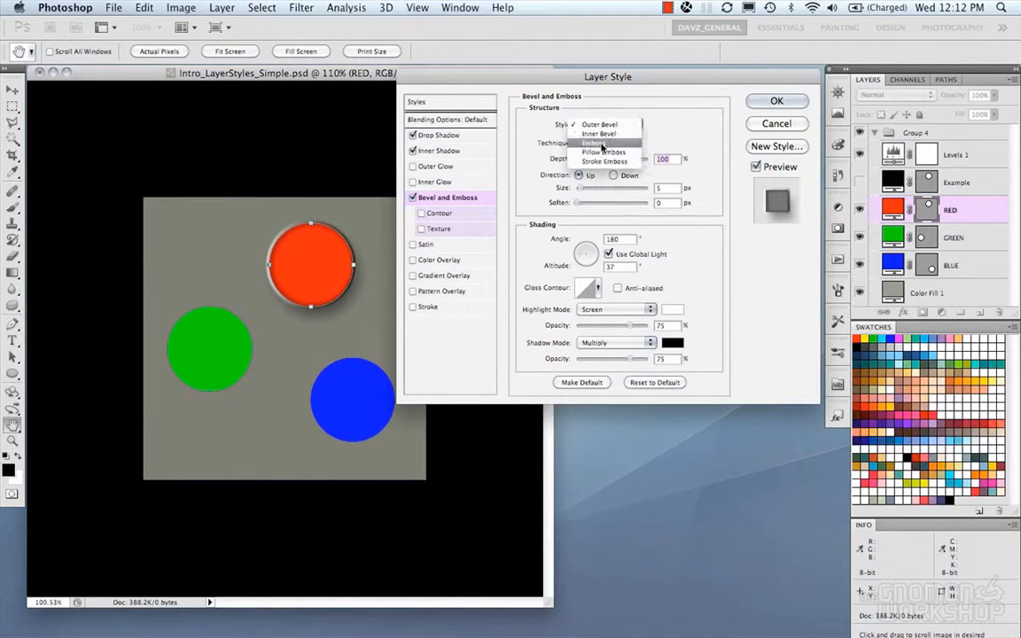
{"action": "left_click", "coordinate": [602, 147]}
{"action": "left_click", "coordinate": [603, 125]}
{"action": "left_click", "coordinate": [603, 133]}
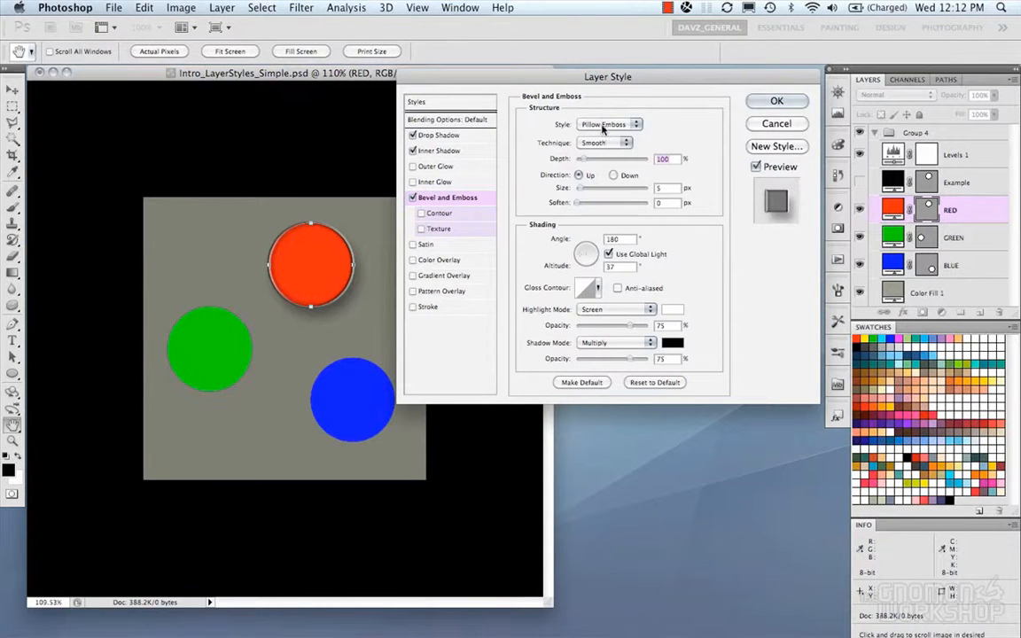
{"action": "left_click", "coordinate": [603, 127]}
{"action": "left_click", "coordinate": [603, 134]}
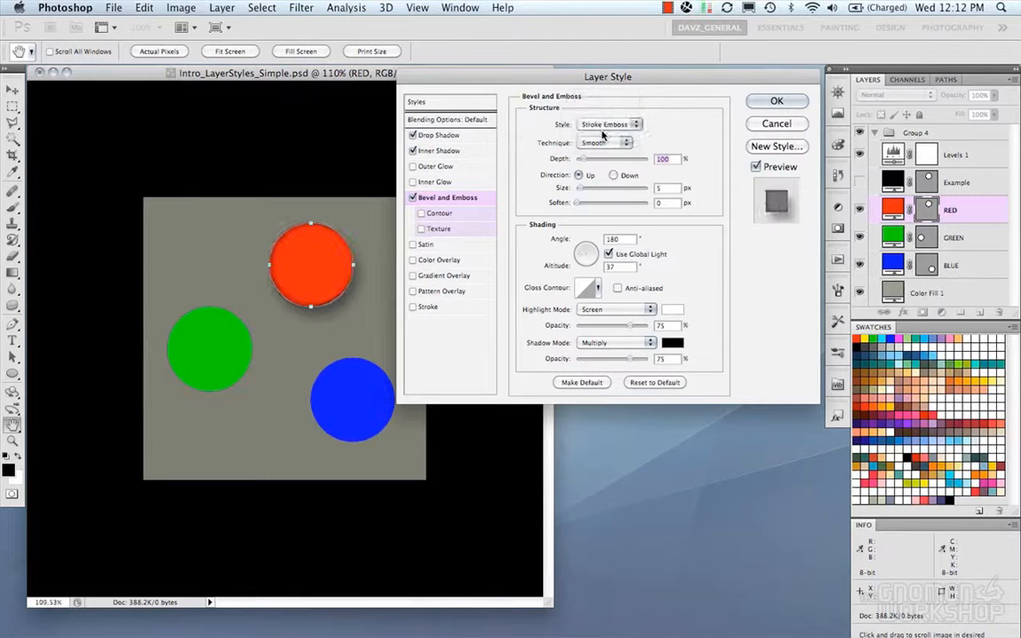
{"action": "left_click", "coordinate": [603, 128]}
{"action": "left_click", "coordinate": [603, 123]}
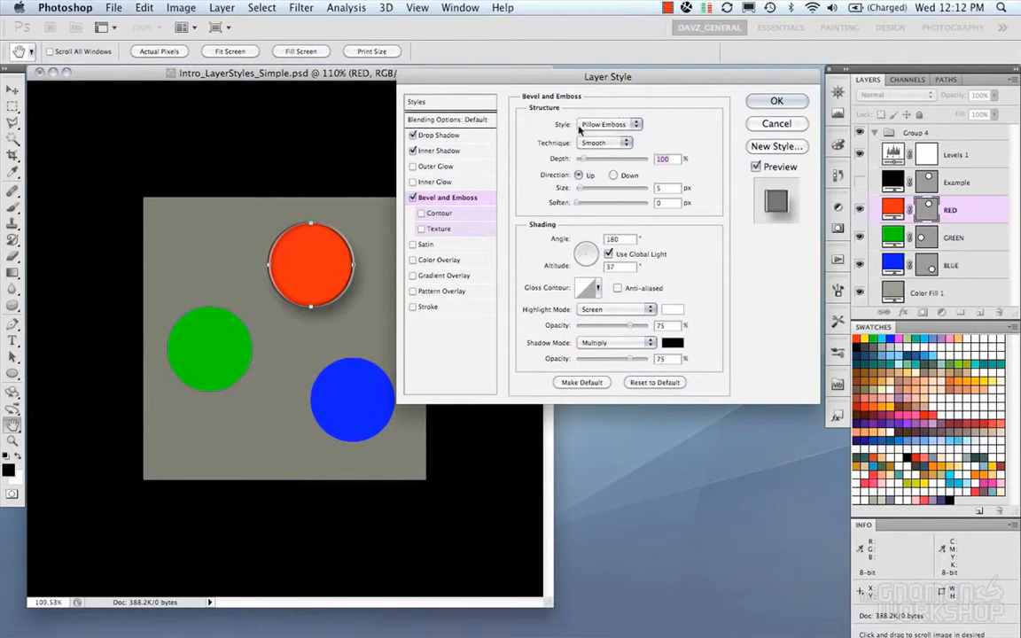
{"action": "left_click", "coordinate": [588, 124]}
{"action": "left_click", "coordinate": [593, 116]}
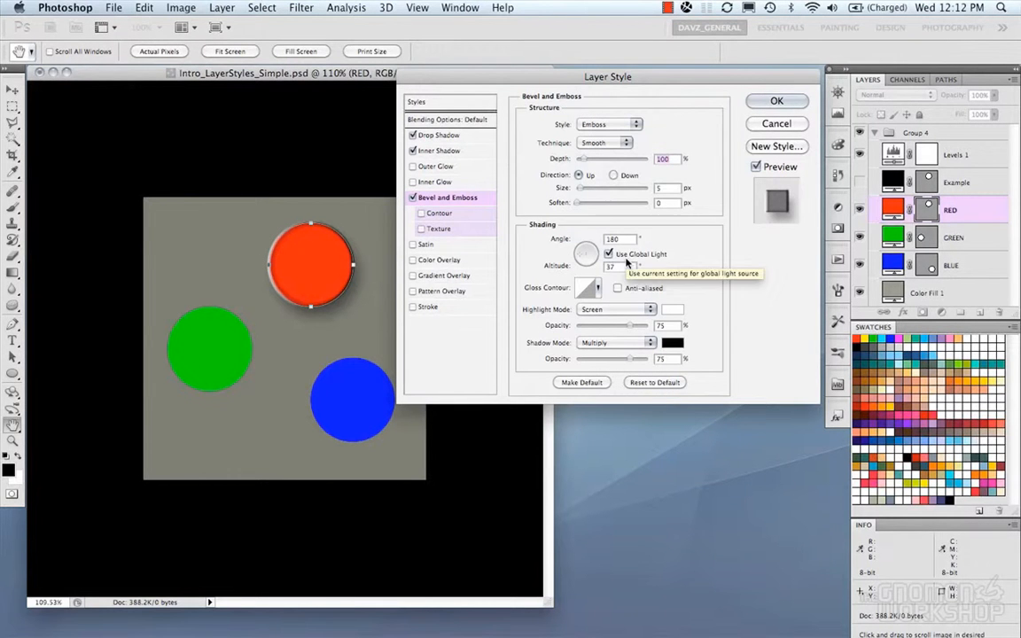
Try the Chisel Hard and Chisel Soft techniques on the emboss, viewing the RED circle's edge up close
{"action": "left_click", "coordinate": [582, 144]}
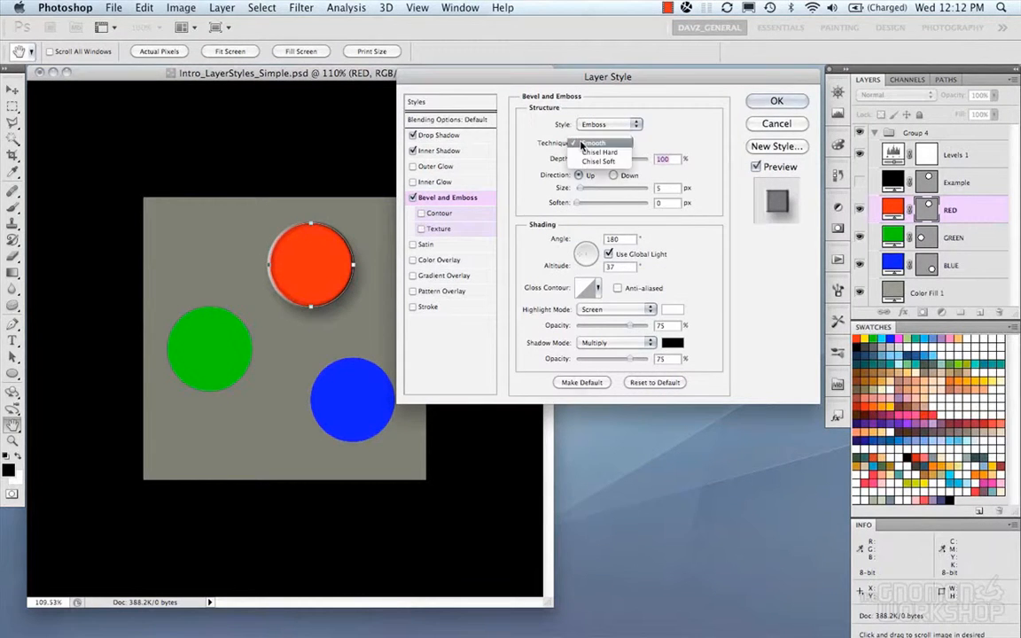
{"action": "left_click", "coordinate": [608, 152]}
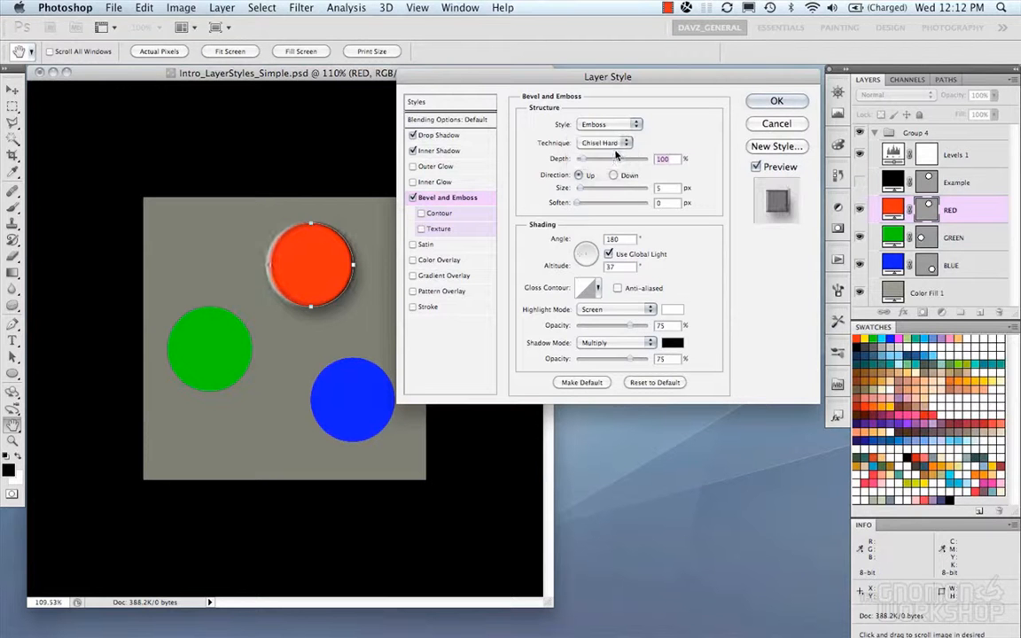
{"action": "left_click", "coordinate": [610, 144]}
{"action": "left_click", "coordinate": [611, 154]}
{"action": "scroll", "coordinate": [383, 229], "scroll_direction": "up", "scroll_amount": 5}
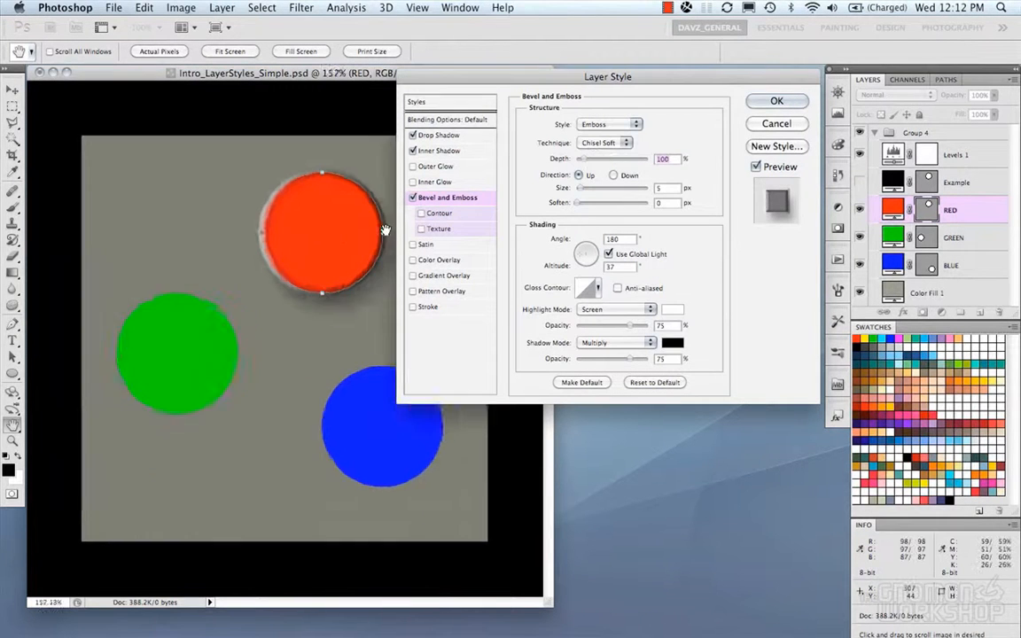
{"action": "scroll", "coordinate": [380, 232], "scroll_direction": "up", "scroll_amount": 1}
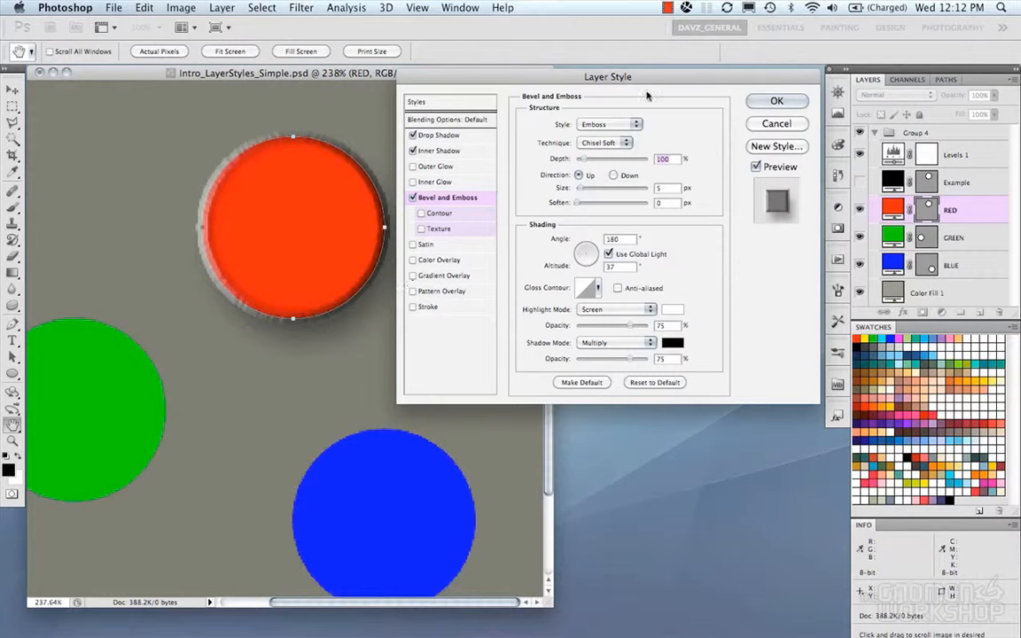
{"action": "left_click_drag", "start_coordinate": [655, 82], "coordinate": [655, 80]}
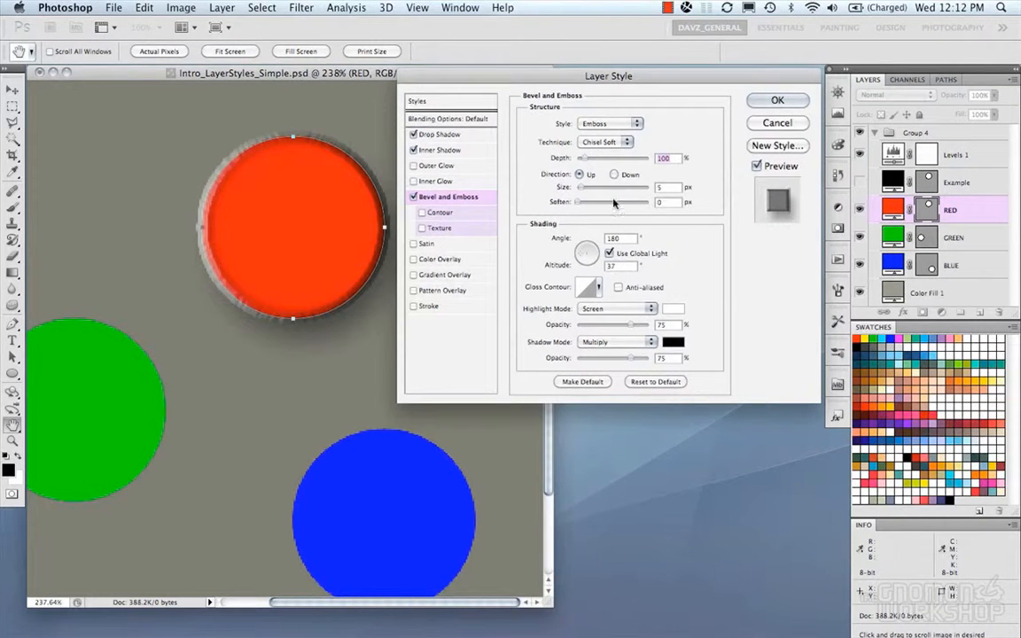
Compare the Smooth technique on the emboss and set the technique to Chisel Hard
{"action": "left_click", "coordinate": [612, 142]}
{"action": "left_click", "coordinate": [603, 123]}
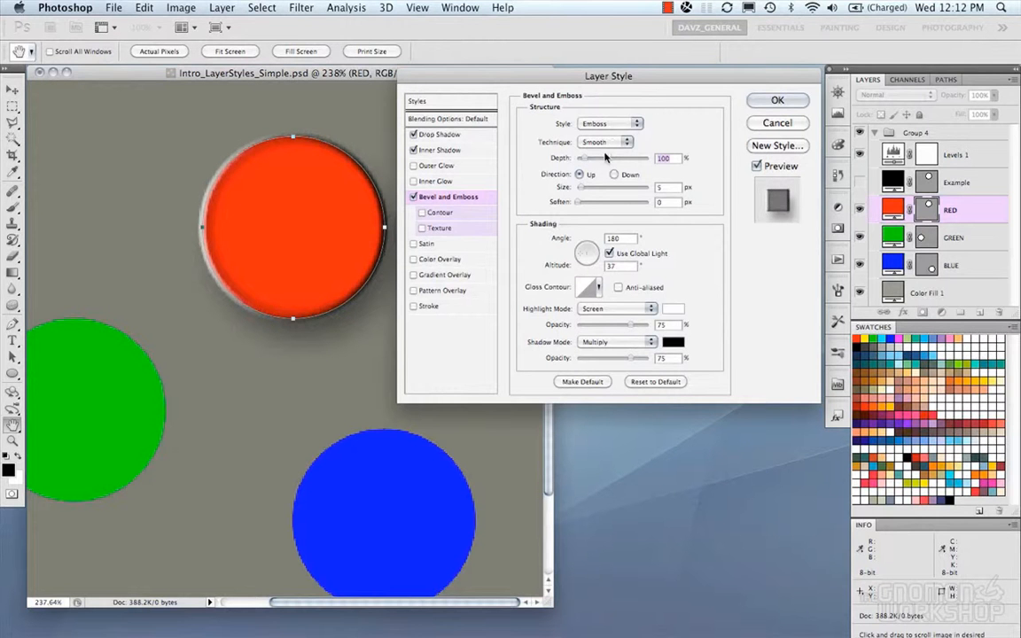
{"action": "scroll", "coordinate": [300, 244], "scroll_direction": "down", "scroll_amount": 2}
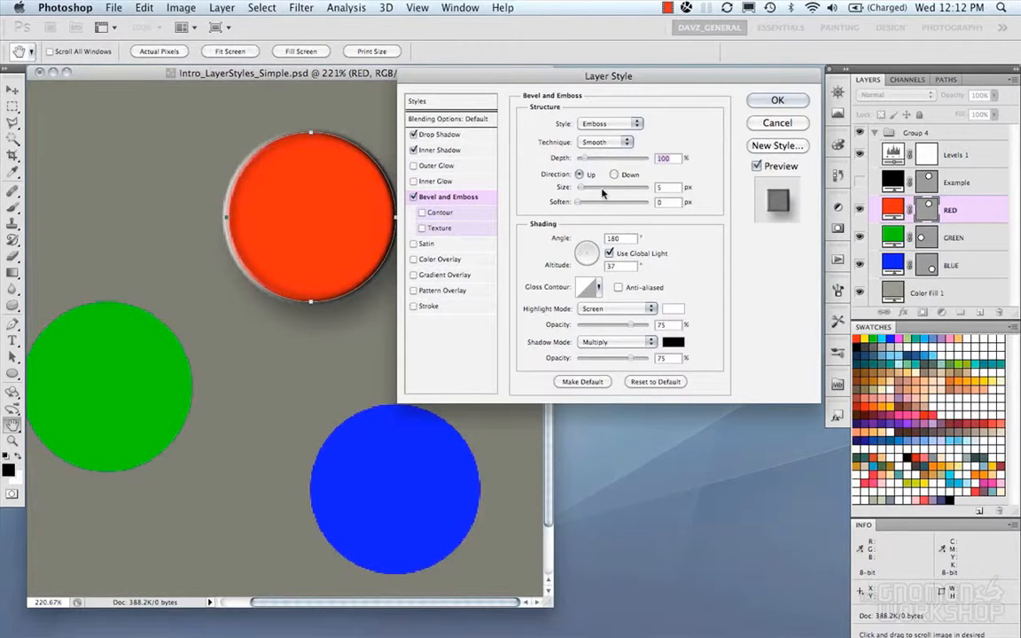
{"action": "left_click", "coordinate": [606, 142]}
{"action": "left_click", "coordinate": [600, 152]}
{"action": "scroll", "coordinate": [364, 274], "scroll_direction": "down", "scroll_amount": 2}
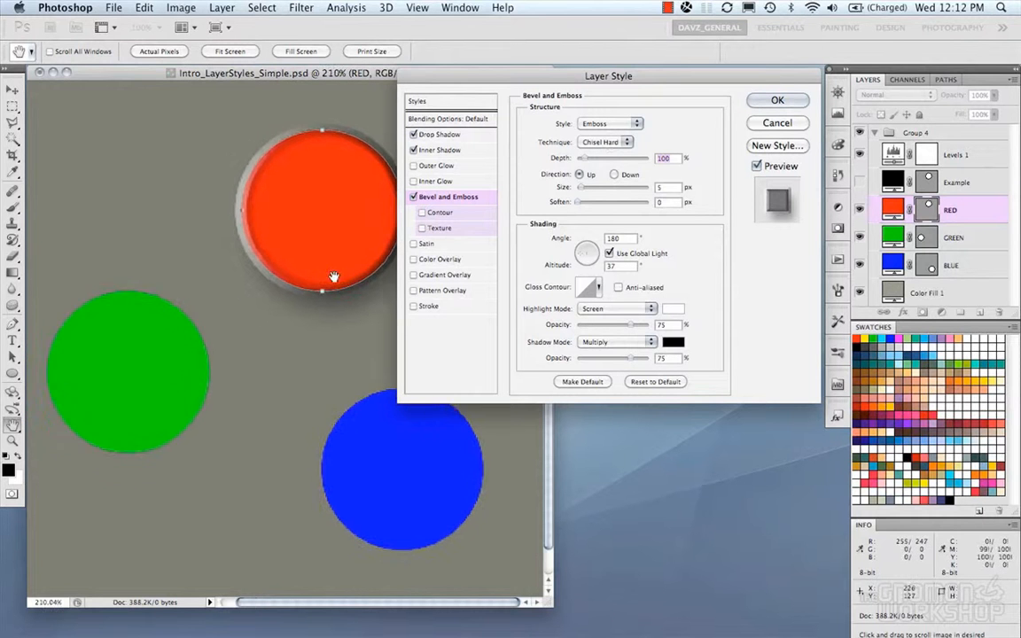
Set the emboss to size 18 px, soften 10 px and depth 111%, trying the Down direction and returning to Up
{"action": "left_click_drag", "start_coordinate": [583, 192], "coordinate": [623, 207]}
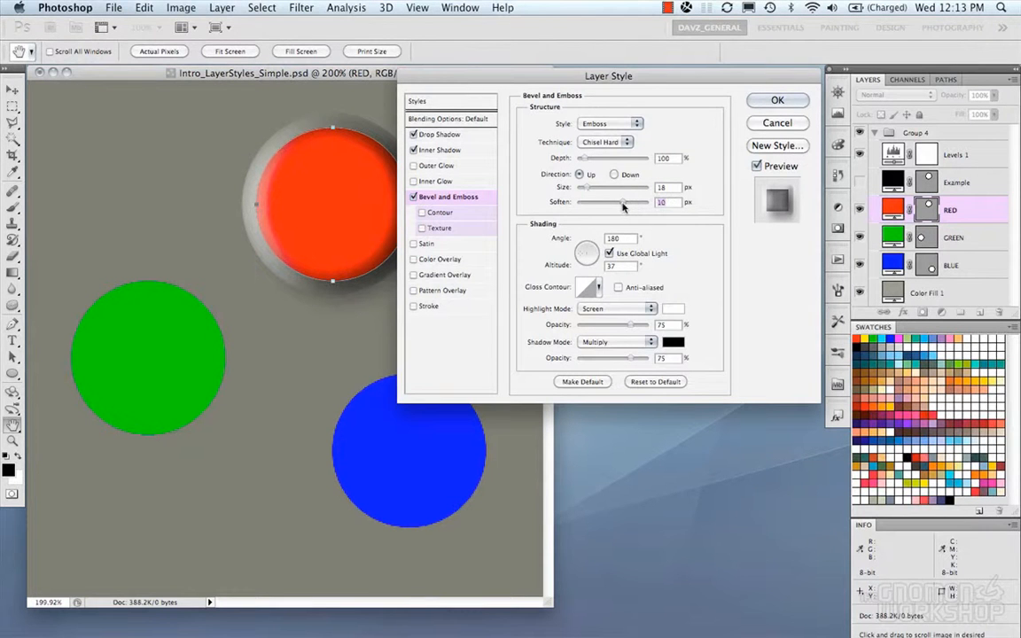
{"action": "left_click", "coordinate": [613, 174]}
{"action": "left_click", "coordinate": [580, 175]}
{"action": "mouse_move", "coordinate": [587, 162]}
{"action": "left_mouse_down"}
{"action": "mouse_move", "coordinate": [677, 162]}
{"action": "mouse_move", "coordinate": [513, 143]}
{"action": "mouse_move", "coordinate": [586, 164]}
{"action": "left_mouse_up"}
Turn off Use Global Light for the emboss and set its shading angle to 90° with altitude 64°
{"action": "left_click", "coordinate": [609, 255]}
{"action": "left_click_drag", "start_coordinate": [586, 252], "coordinate": [589, 259]}
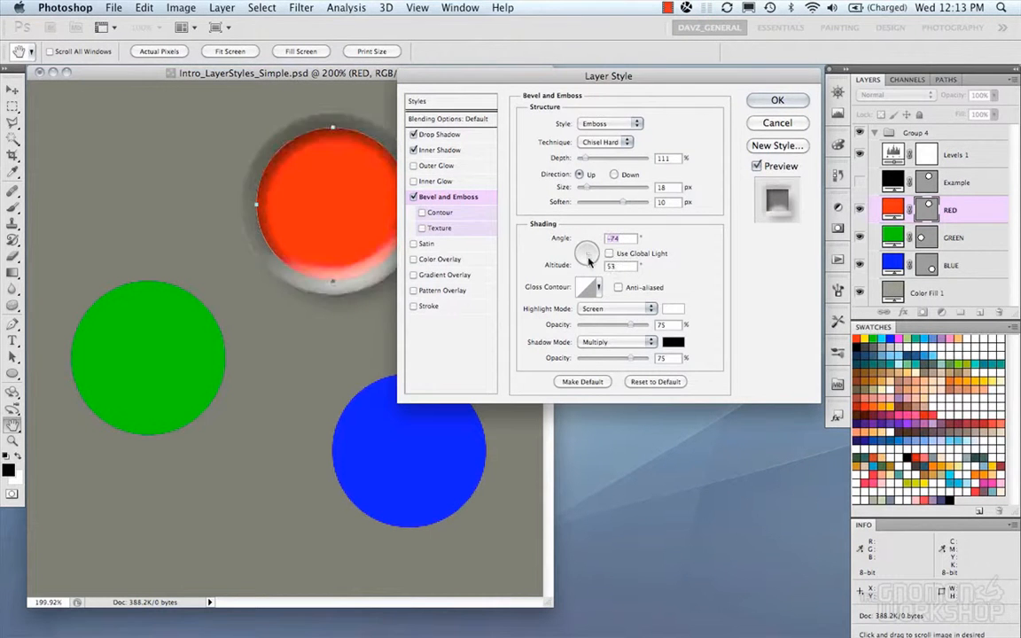
{"action": "type", "text": "90"}
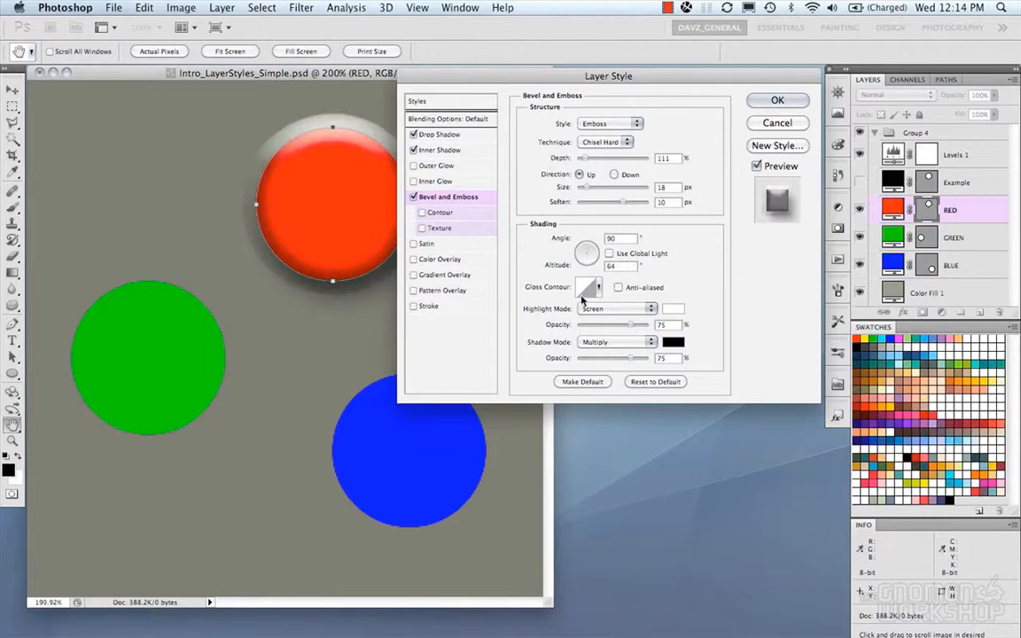
Set the emboss highlight to Linear Dodge (Add) with a pale yellow colour and 90% opacity
{"action": "left_click", "coordinate": [648, 310]}
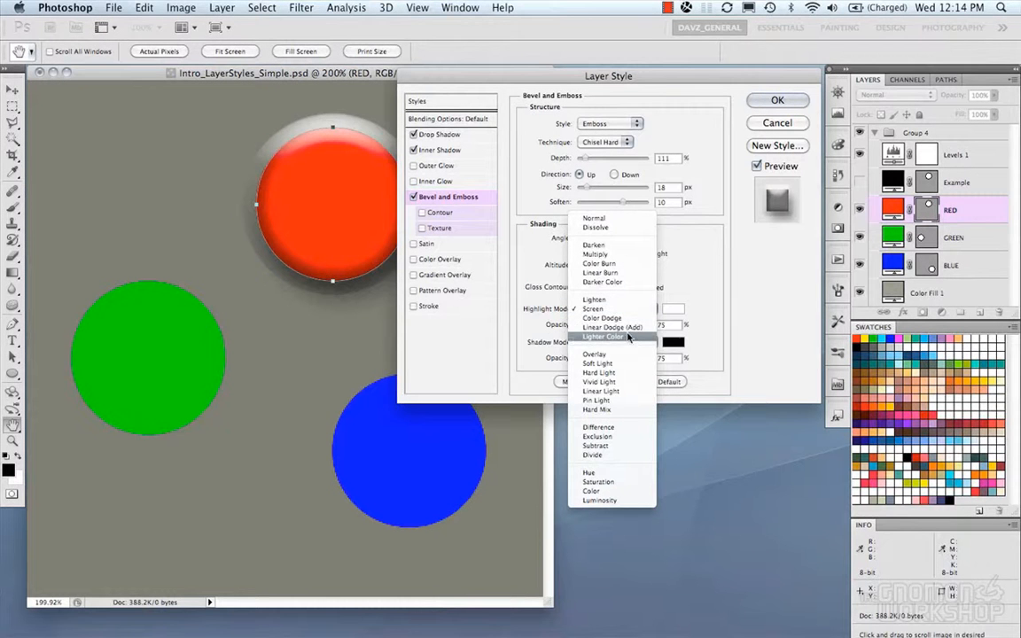
{"action": "left_click", "coordinate": [631, 327]}
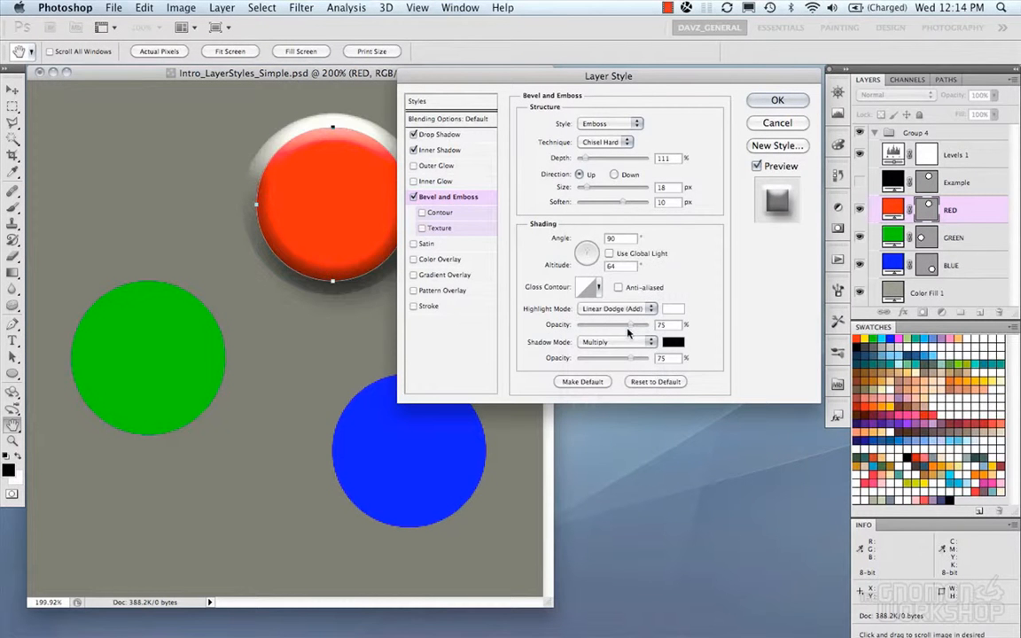
{"action": "left_click", "coordinate": [673, 308]}
{"action": "mouse_move", "coordinate": [418, 378]}
{"action": "left_mouse_down"}
{"action": "mouse_move", "coordinate": [475, 338]}
{"action": "mouse_move", "coordinate": [447, 354]}
{"action": "left_mouse_up"}
{"action": "left_click", "coordinate": [749, 189]}
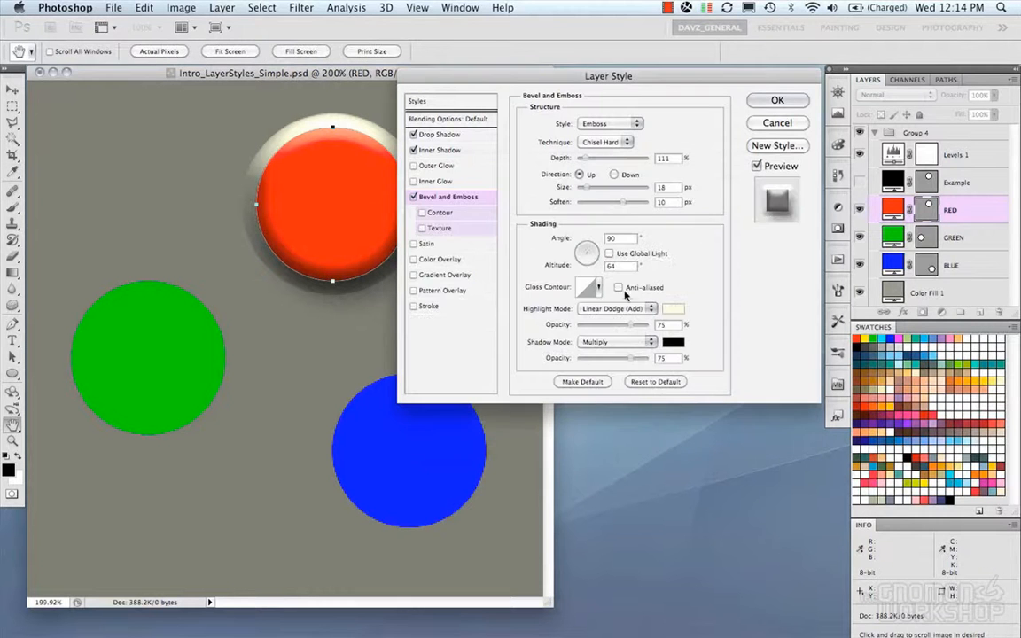
{"action": "mouse_move", "coordinate": [633, 327]}
{"action": "left_mouse_down"}
{"action": "mouse_move", "coordinate": [590, 326]}
{"action": "mouse_move", "coordinate": [632, 327]}
{"action": "left_mouse_up"}
{"action": "mouse_move", "coordinate": [631, 328]}
{"action": "left_mouse_down"}
{"action": "mouse_move", "coordinate": [622, 328]}
{"action": "mouse_move", "coordinate": [642, 330]}
{"action": "left_mouse_up"}
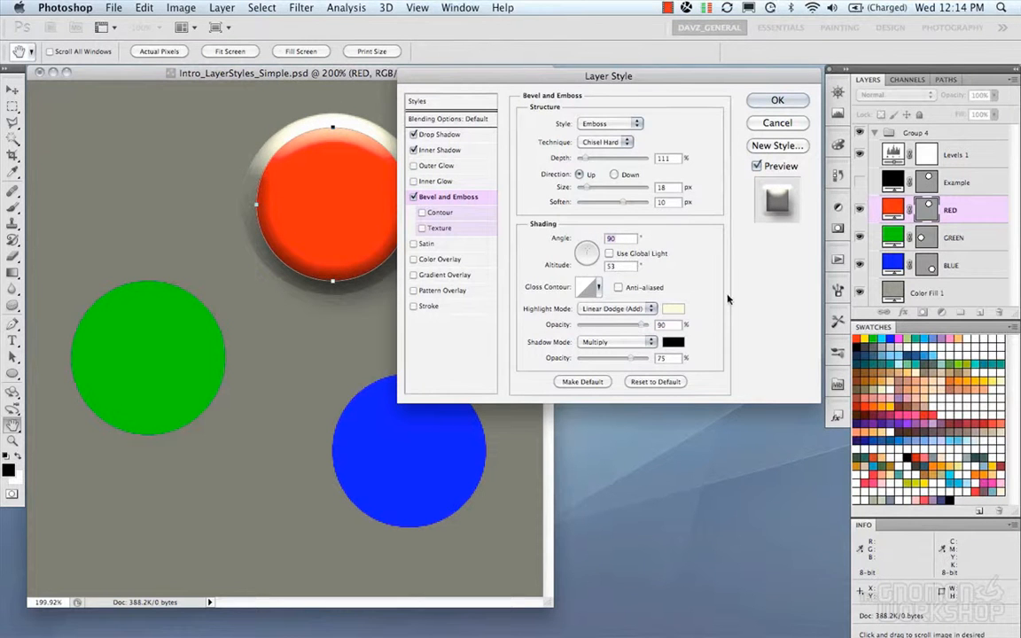
Give the emboss a teal Multiply shadow at 48% opacity and set its size to 13 px with soften 10 px
{"action": "left_click", "coordinate": [650, 345]}
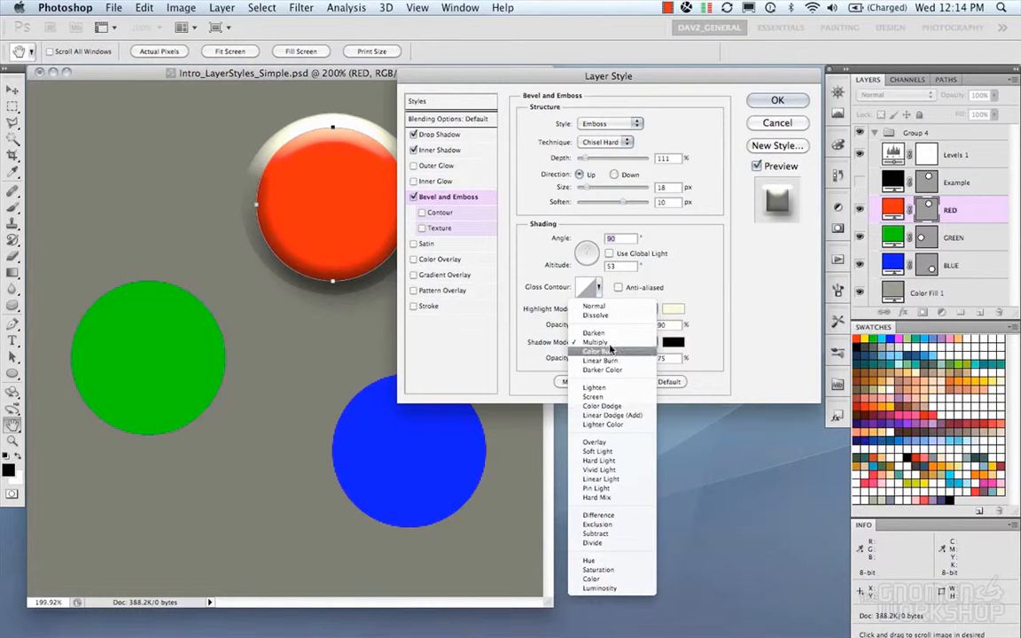
{"action": "left_click", "coordinate": [735, 328]}
{"action": "left_click", "coordinate": [671, 341]}
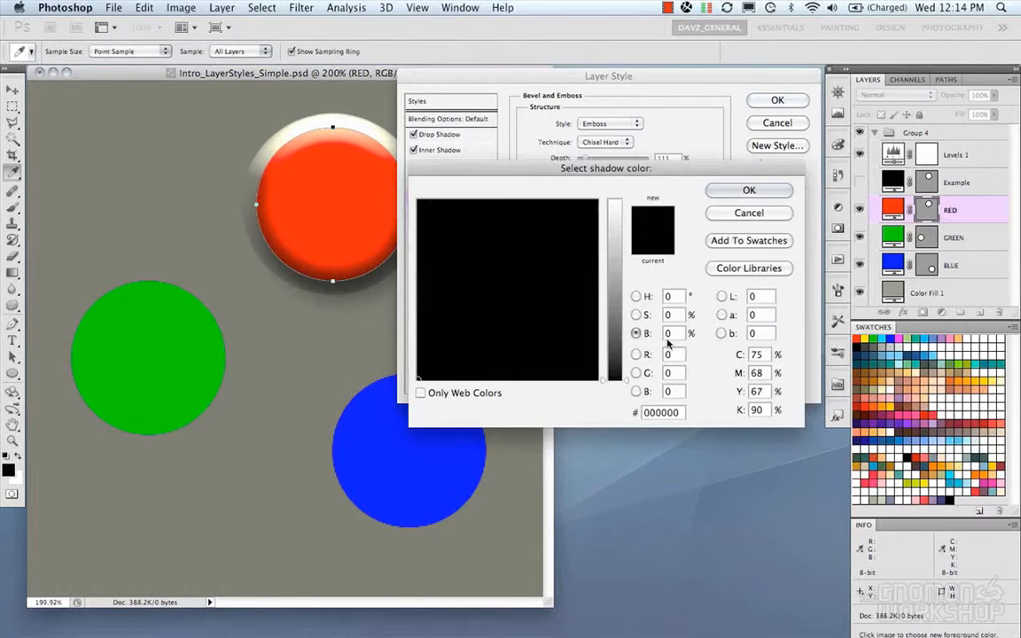
{"action": "mouse_move", "coordinate": [552, 273]}
{"action": "left_mouse_down"}
{"action": "mouse_move", "coordinate": [588, 298]}
{"action": "mouse_move", "coordinate": [567, 264]}
{"action": "mouse_move", "coordinate": [520, 273]}
{"action": "mouse_move", "coordinate": [575, 225]}
{"action": "left_mouse_up"}
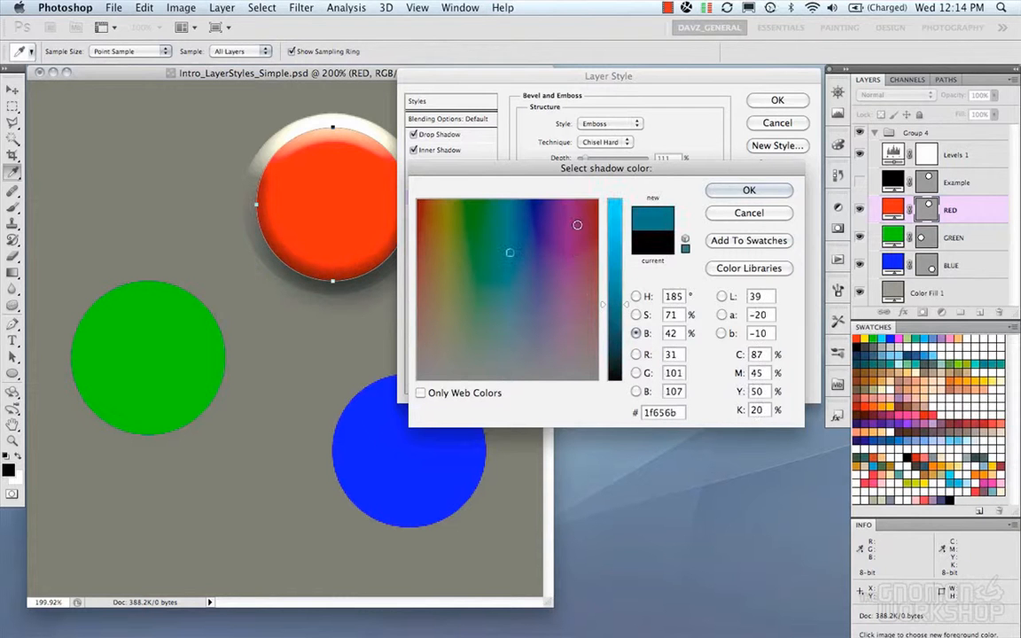
{"action": "left_click", "coordinate": [725, 190]}
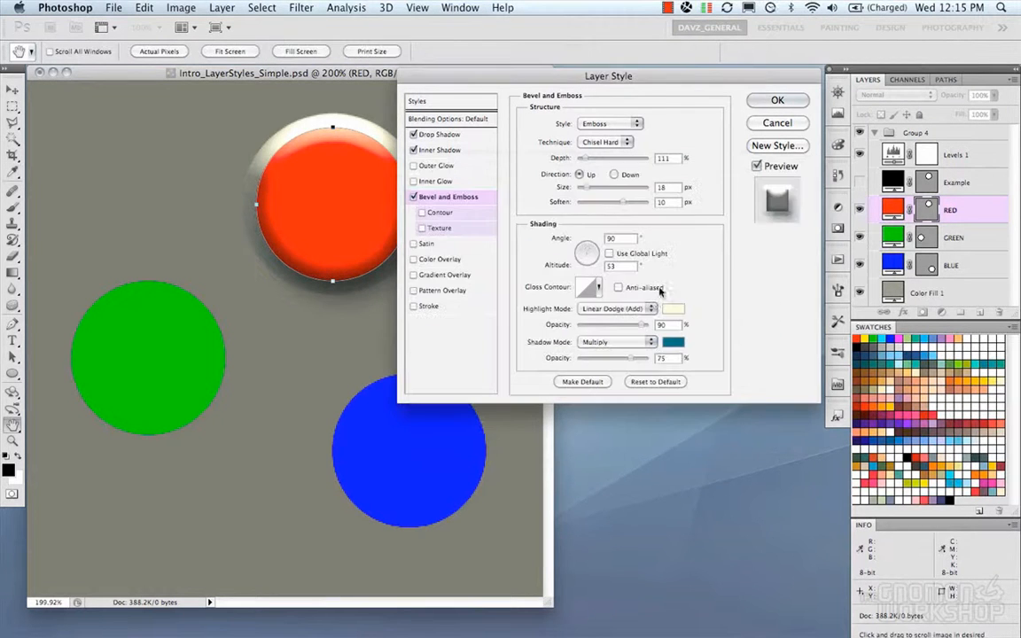
{"action": "mouse_move", "coordinate": [634, 360]}
{"action": "left_mouse_down"}
{"action": "mouse_move", "coordinate": [555, 359]}
{"action": "mouse_move", "coordinate": [622, 362]}
{"action": "mouse_move", "coordinate": [607, 363]}
{"action": "left_mouse_up"}
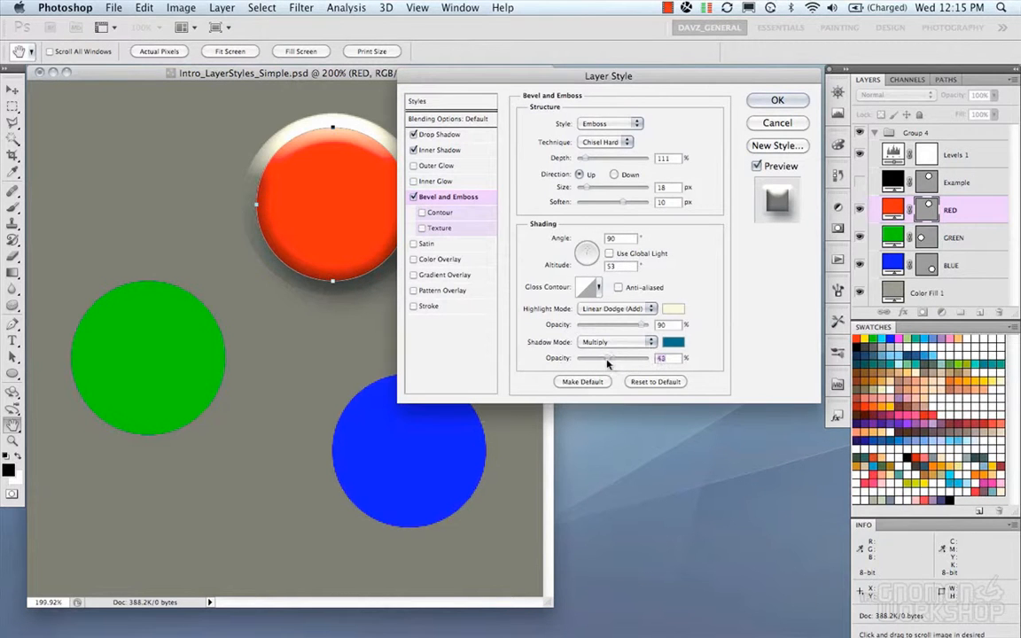
{"action": "left_click_drag", "start_coordinate": [622, 204], "coordinate": [619, 206]}
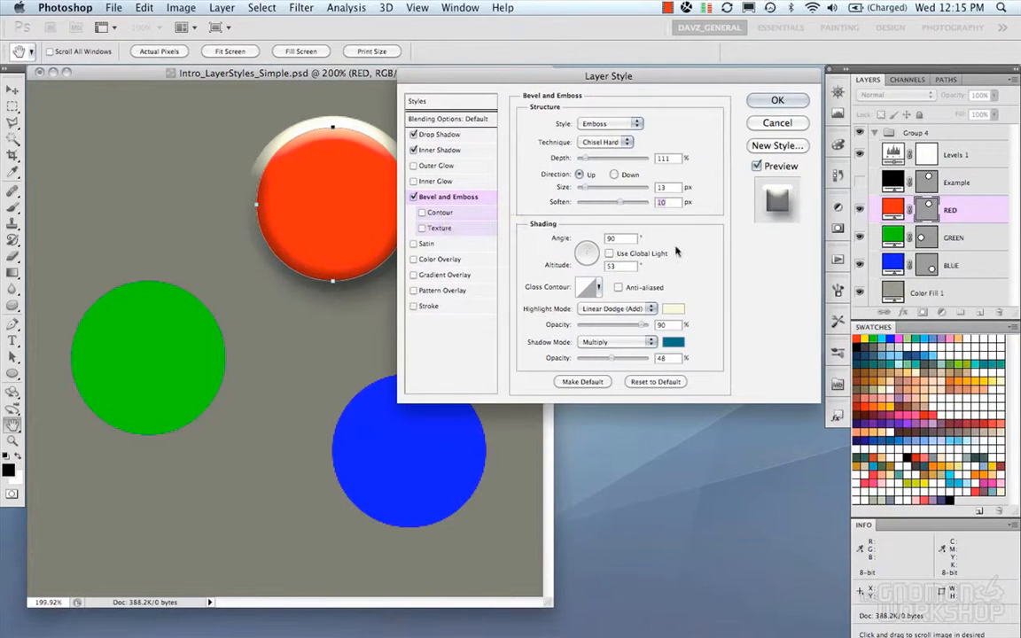
Enable Contour for the bevel and try the single-peak and stepped contour presets at 100% range
{"action": "left_click", "coordinate": [454, 216]}
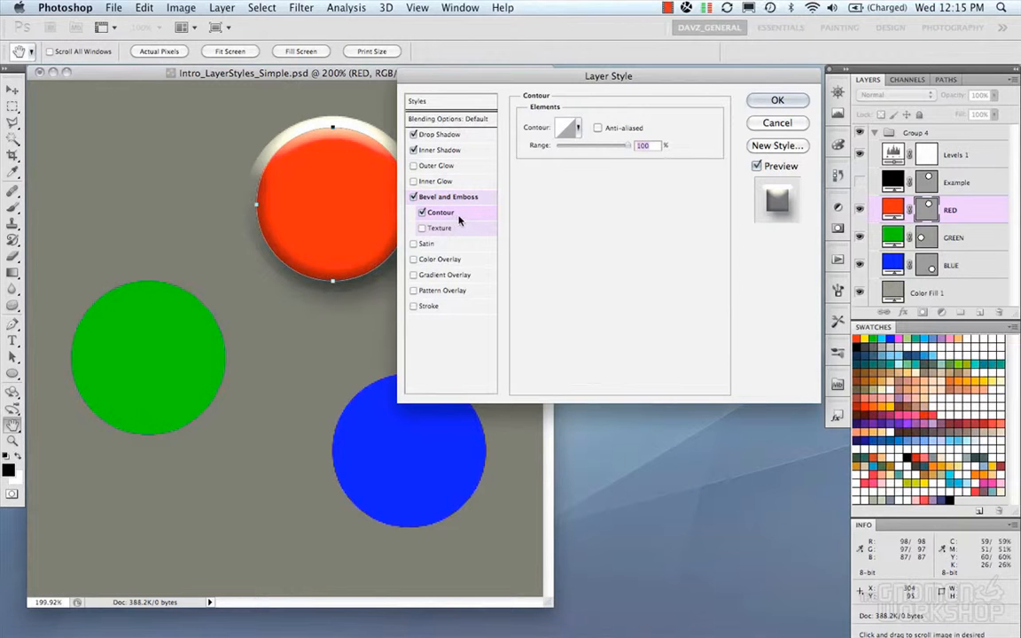
{"action": "left_click_drag", "start_coordinate": [621, 150], "coordinate": [676, 157]}
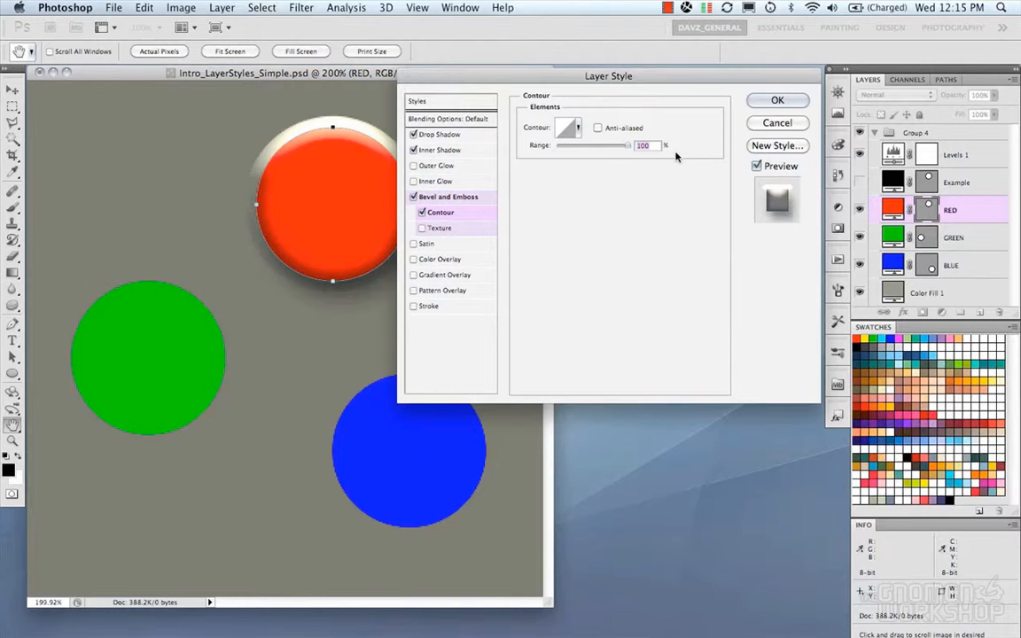
{"action": "left_click", "coordinate": [578, 129]}
{"action": "left_click", "coordinate": [519, 142]}
{"action": "left_click", "coordinate": [578, 130]}
{"action": "left_click", "coordinate": [522, 159]}
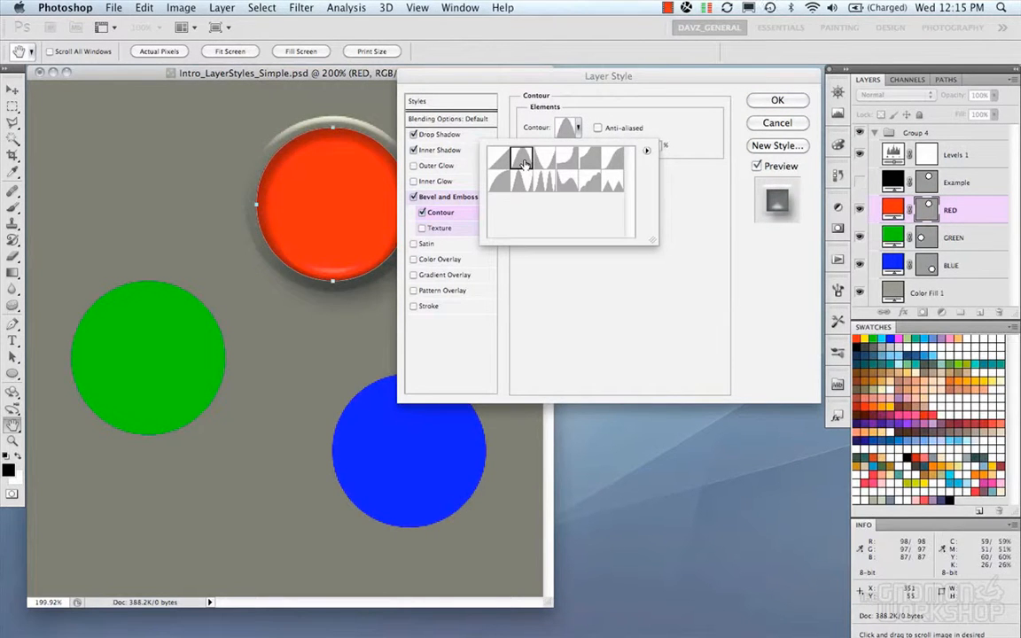
{"action": "left_click", "coordinate": [578, 129]}
{"action": "left_click", "coordinate": [578, 129]}
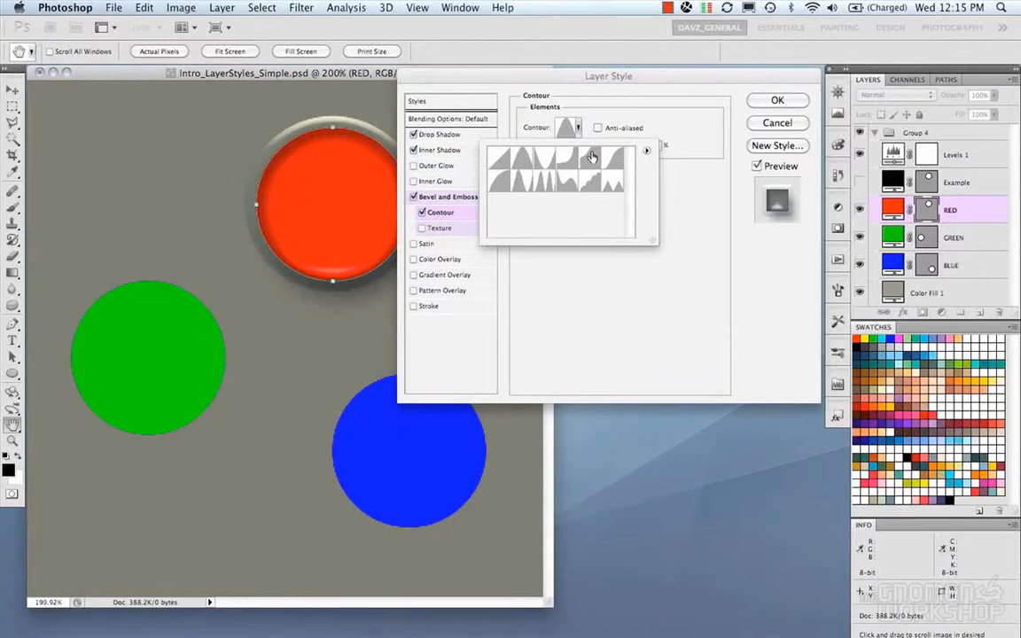
{"action": "left_click", "coordinate": [592, 157]}
{"action": "left_click", "coordinate": [581, 108]}
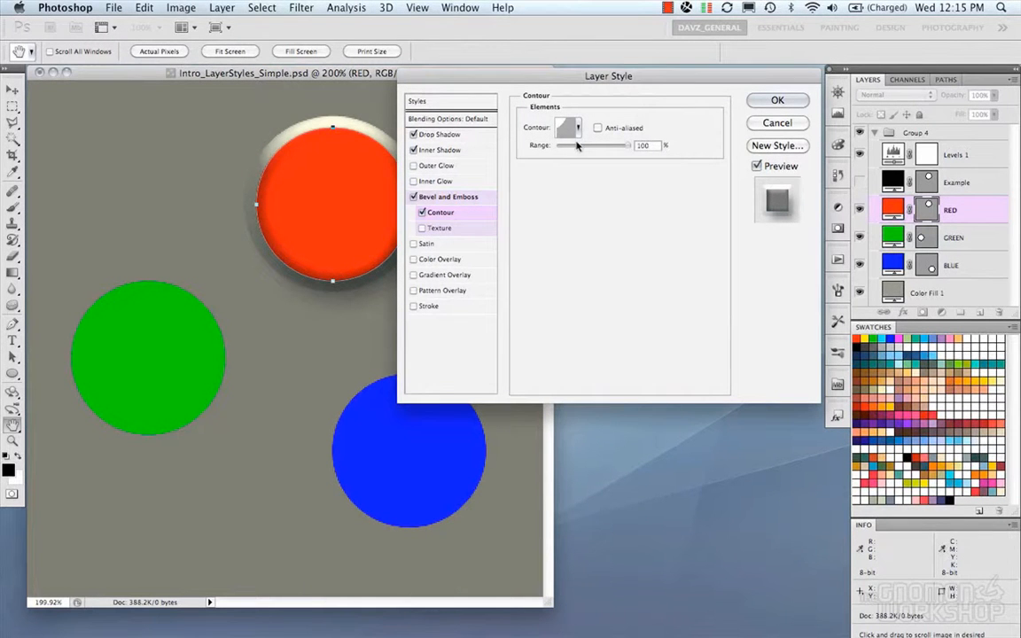
Enable Texture for the bevel, show its settings and turn off Contour
{"action": "left_click", "coordinate": [422, 228]}
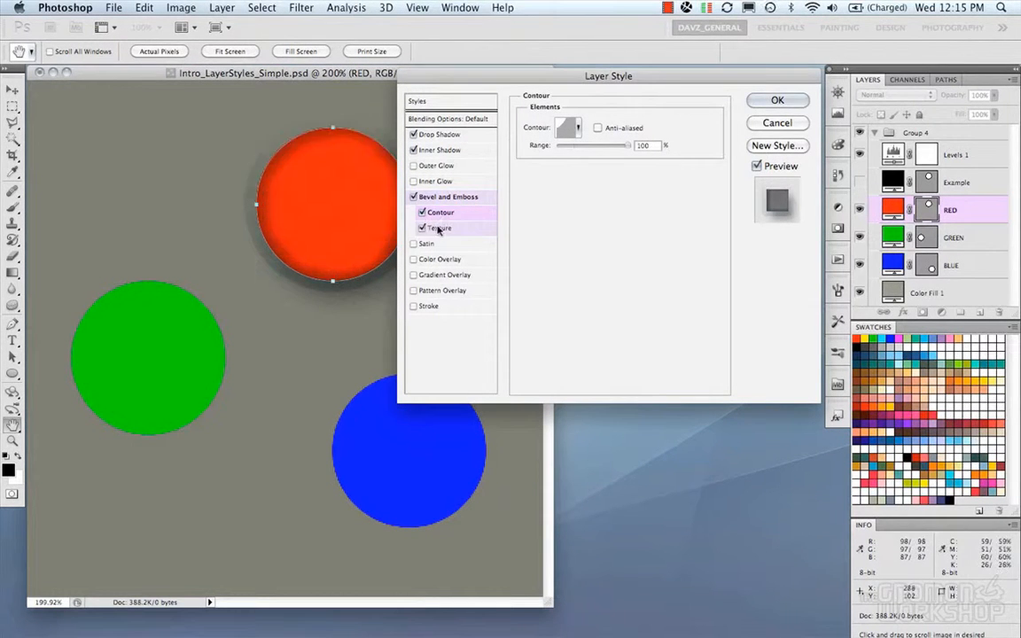
{"action": "left_click", "coordinate": [440, 229]}
{"action": "left_click", "coordinate": [422, 213]}
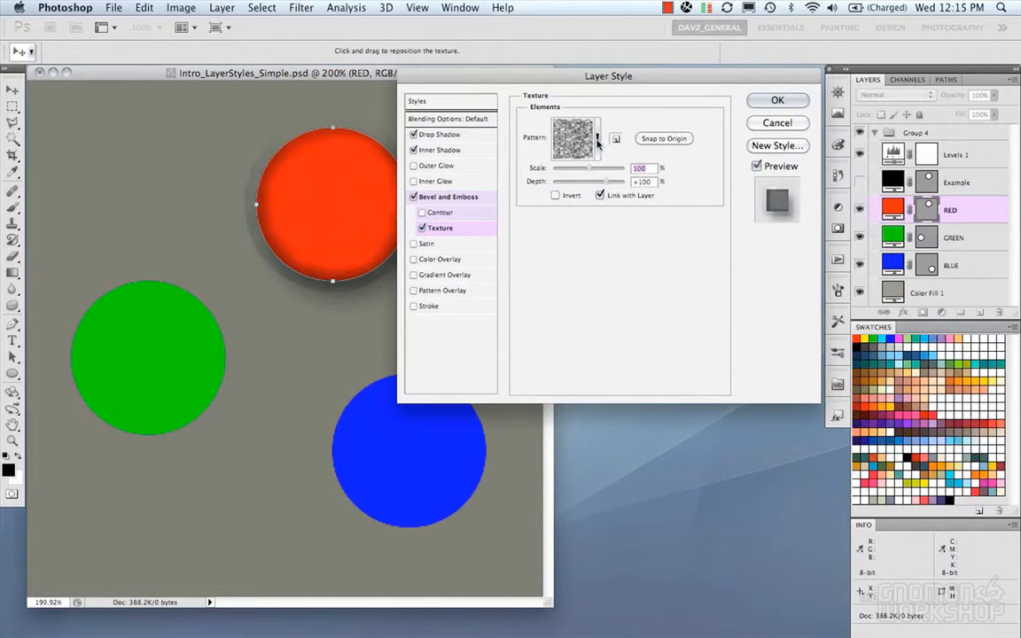
Try several patterns from the list as the bevel texture and settle on the soft grey cloud pattern
{"action": "left_click", "coordinate": [597, 142]}
{"action": "mouse_move", "coordinate": [636, 182]}
{"action": "left_mouse_down"}
{"action": "mouse_move", "coordinate": [639, 235]}
{"action": "mouse_move", "coordinate": [639, 180]}
{"action": "left_mouse_up"}
{"action": "left_click", "coordinate": [551, 180]}
{"action": "left_click", "coordinate": [574, 181]}
{"action": "left_click", "coordinate": [620, 180]}
{"action": "left_click", "coordinate": [619, 203]}
{"action": "left_click_drag", "start_coordinate": [637, 181], "coordinate": [637, 188]}
{"action": "left_click", "coordinate": [620, 188]}
{"action": "left_click", "coordinate": [597, 211]}
{"action": "left_click", "coordinate": [597, 232]}
{"action": "left_click_drag", "start_coordinate": [639, 189], "coordinate": [636, 199]}
{"action": "left_click", "coordinate": [620, 227]}
{"action": "left_click", "coordinate": [623, 208]}
{"action": "left_click", "coordinate": [572, 209]}
{"action": "left_click", "coordinate": [596, 206]}
{"action": "left_click", "coordinate": [620, 206]}
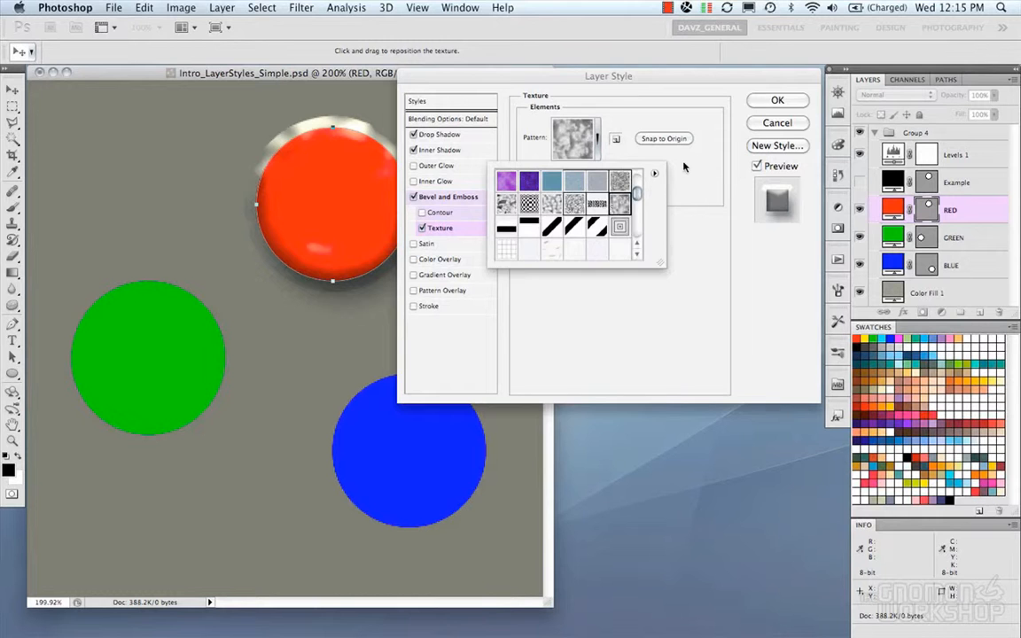
{"action": "left_click", "coordinate": [656, 158]}
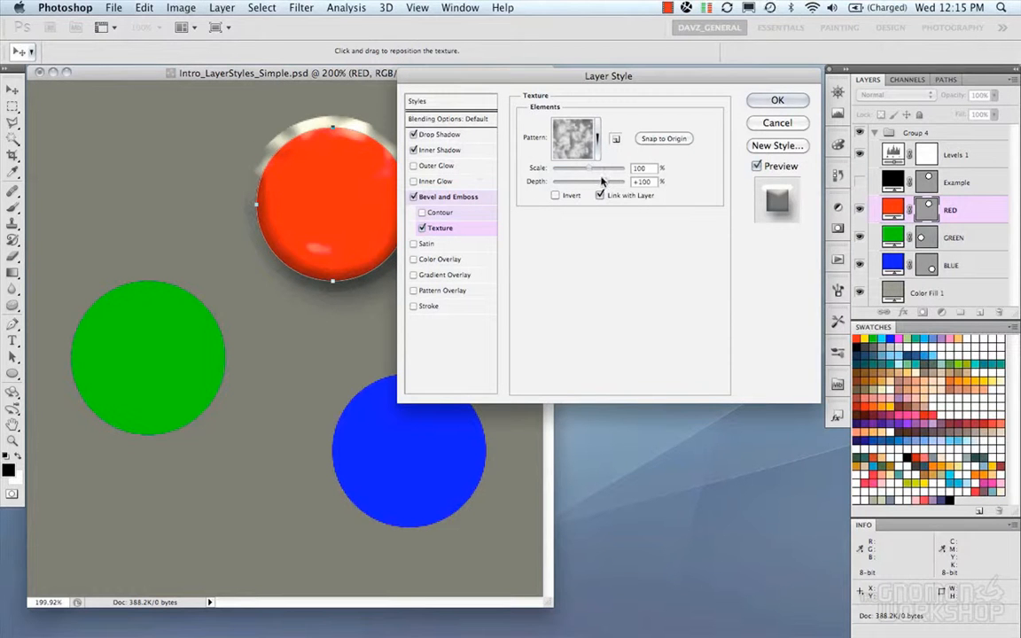
Set the texture scale to 91% and depth to +46%, preview Invert, and reposition the texture on the red circle
{"action": "left_click_drag", "start_coordinate": [591, 172], "coordinate": [599, 186]}
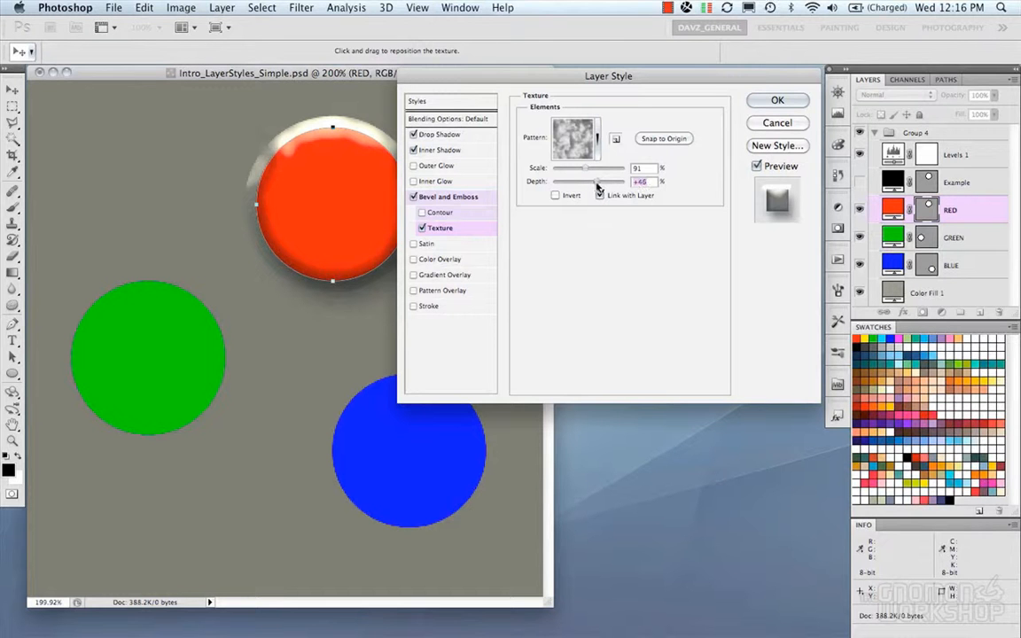
{"action": "left_click", "coordinate": [556, 196]}
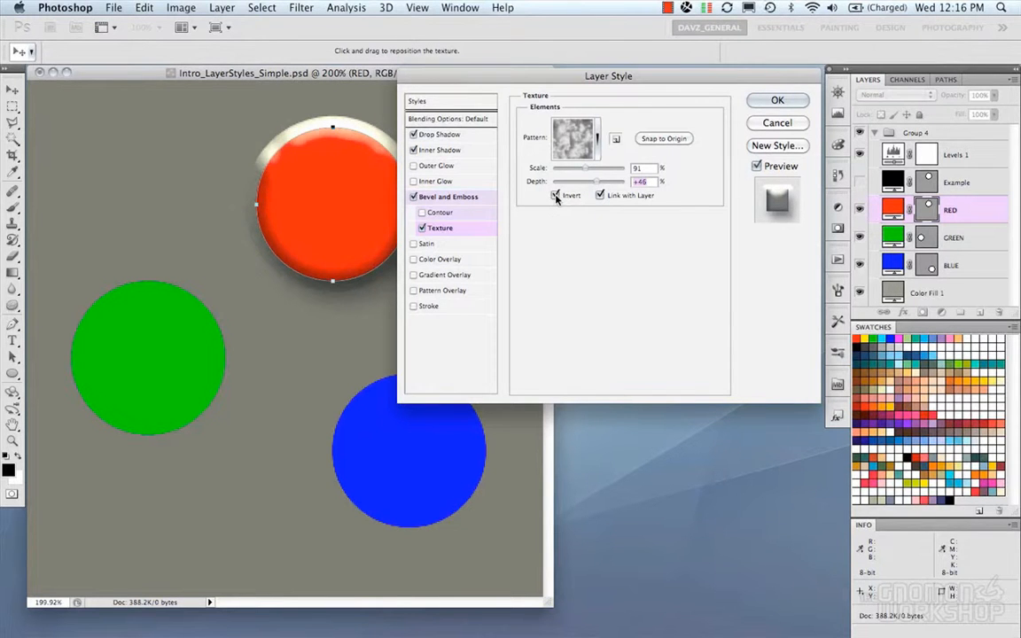
{"action": "left_click", "coordinate": [556, 196]}
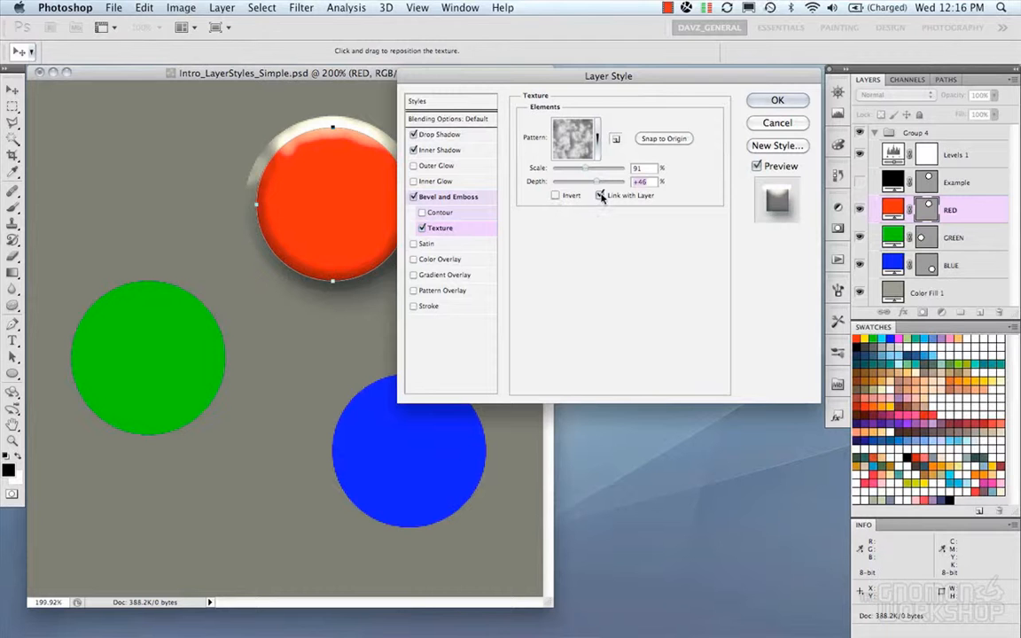
{"action": "left_click_drag", "start_coordinate": [363, 171], "coordinate": [298, 197]}
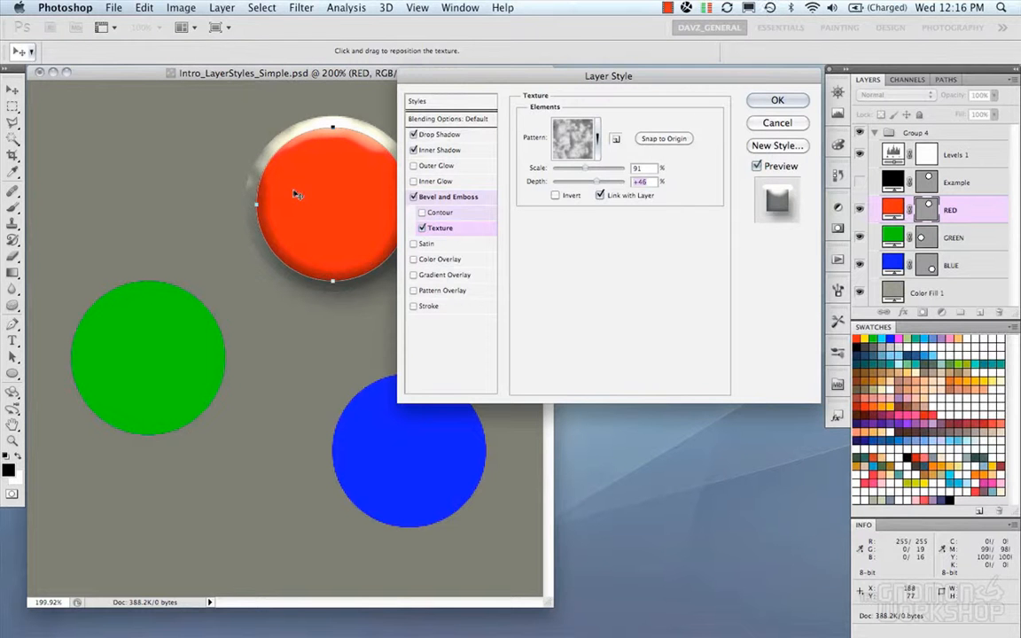
Enable Satin on the red circle with a 53° angle, 16 px distance and 59 px size
{"action": "left_click_drag", "start_coordinate": [499, 77], "coordinate": [523, 75]}
{"action": "left_click", "coordinate": [452, 241]}
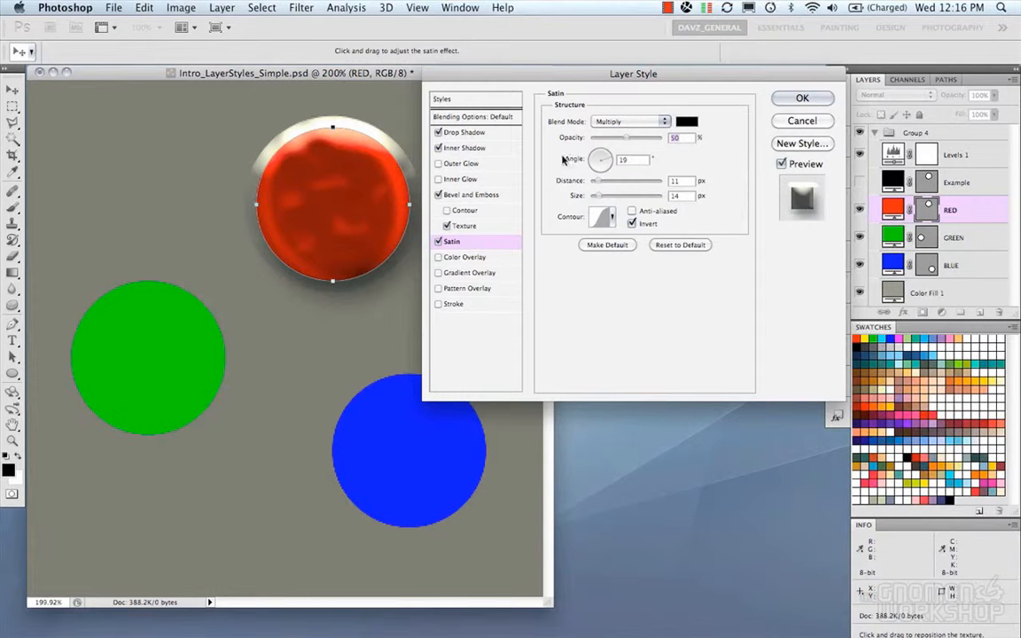
{"action": "left_click_drag", "start_coordinate": [610, 160], "coordinate": [595, 158]}
{"action": "mouse_move", "coordinate": [602, 158]}
{"action": "left_mouse_down"}
{"action": "mouse_move", "coordinate": [619, 184]}
{"action": "mouse_move", "coordinate": [605, 191]}
{"action": "mouse_move", "coordinate": [620, 190]}
{"action": "left_mouse_up"}
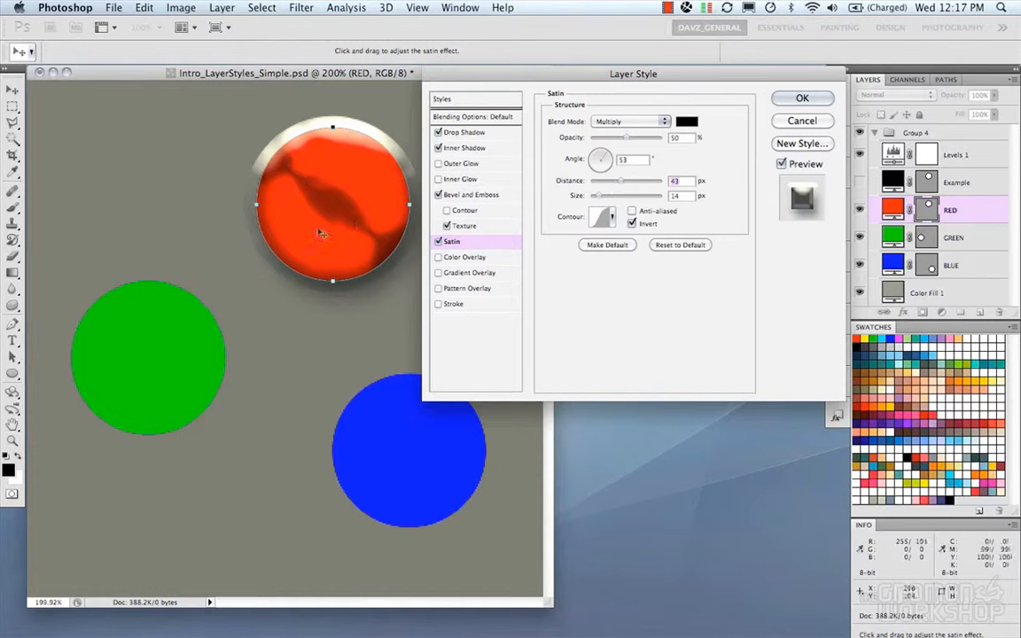
{"action": "mouse_move", "coordinate": [624, 186]}
{"action": "left_mouse_down"}
{"action": "mouse_move", "coordinate": [607, 186]}
{"action": "mouse_move", "coordinate": [635, 186]}
{"action": "mouse_move", "coordinate": [602, 197]}
{"action": "mouse_move", "coordinate": [617, 200]}
{"action": "left_mouse_up"}
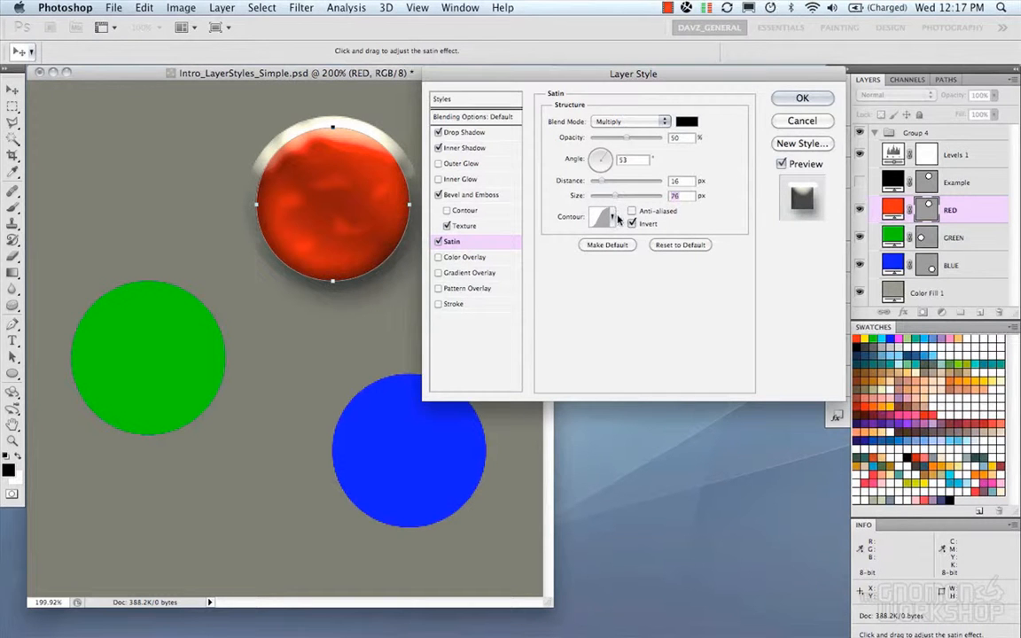
{"action": "left_click_drag", "start_coordinate": [608, 199], "coordinate": [612, 199]}
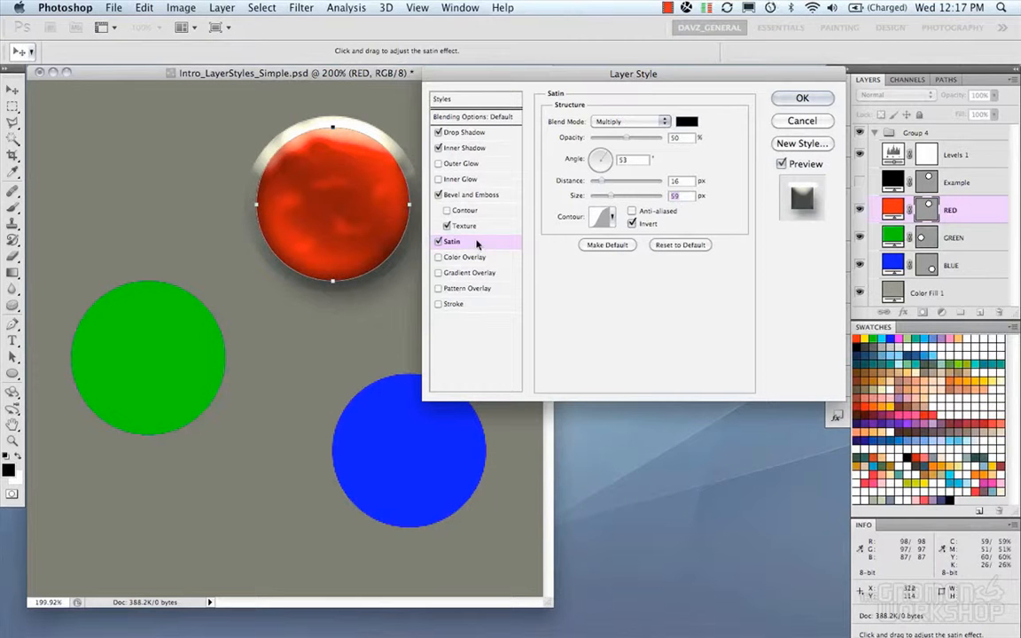
Compare the circle with and without Texture and Satin, and enlarge the texture scale to 463%
{"action": "left_click", "coordinate": [448, 227]}
{"action": "left_click", "coordinate": [448, 227]}
{"action": "left_click", "coordinate": [437, 241]}
{"action": "left_click", "coordinate": [438, 241]}
{"action": "left_click", "coordinate": [464, 226]}
{"action": "left_click", "coordinate": [623, 136]}
{"action": "left_click", "coordinate": [624, 138]}
{"action": "left_click_drag", "start_coordinate": [611, 165], "coordinate": [629, 172]}
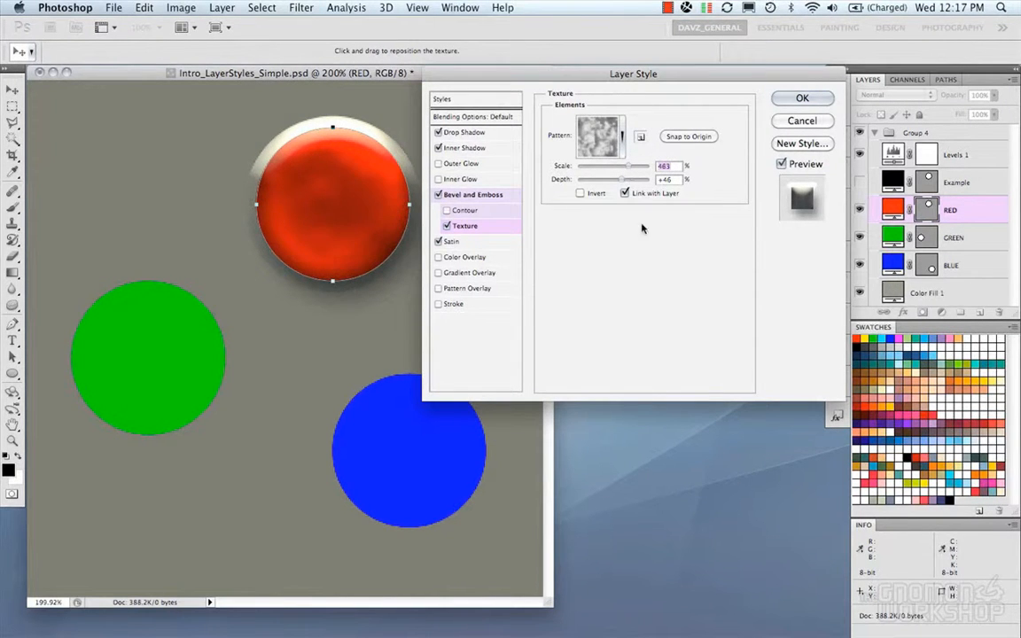
Enable Color Overlay, preview a light blue overlay colour without keeping it, and turn the overlay off
{"action": "left_click", "coordinate": [453, 242]}
{"action": "left_click", "coordinate": [465, 257]}
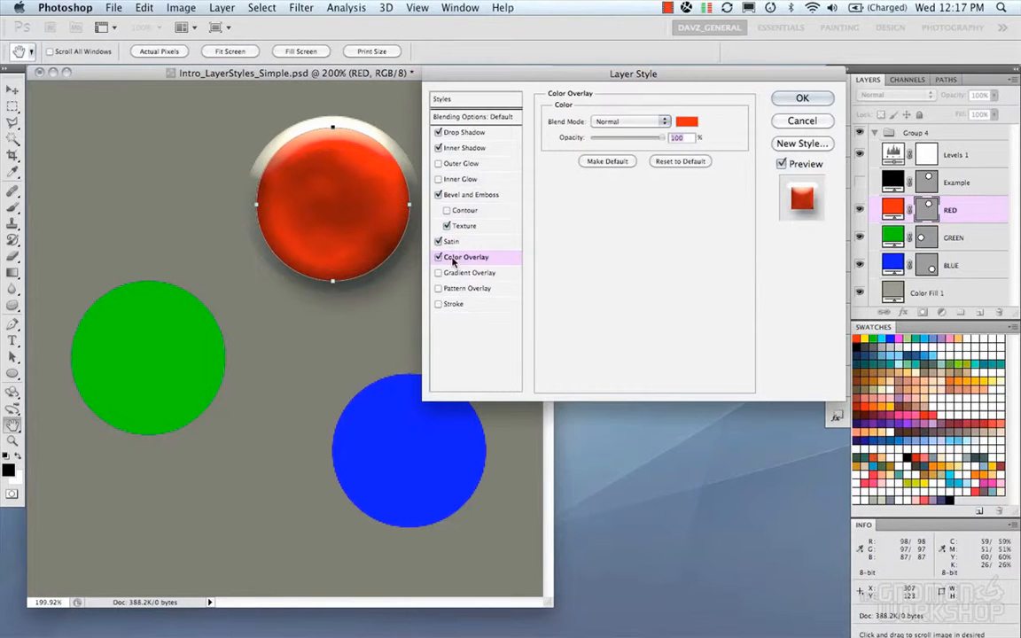
{"action": "left_click", "coordinate": [438, 257]}
{"action": "left_click", "coordinate": [438, 257]}
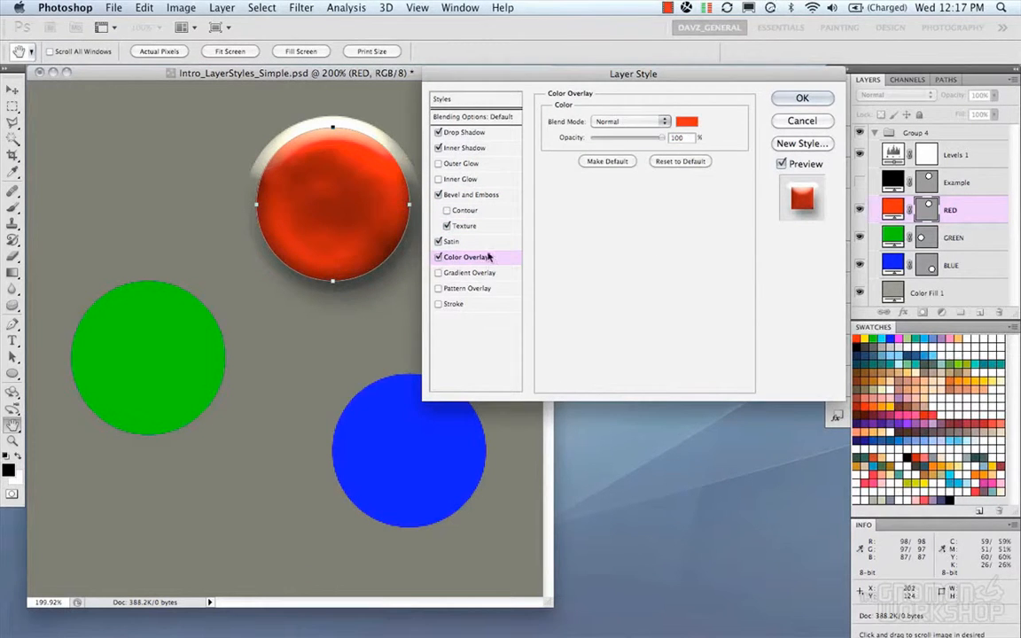
{"action": "left_click", "coordinate": [687, 122]}
{"action": "left_click", "coordinate": [533, 259]}
{"action": "mouse_move", "coordinate": [533, 260]}
{"action": "left_mouse_down"}
{"action": "mouse_move", "coordinate": [525, 238]}
{"action": "mouse_move", "coordinate": [531, 289]}
{"action": "mouse_move", "coordinate": [453, 240]}
{"action": "mouse_move", "coordinate": [552, 223]}
{"action": "mouse_move", "coordinate": [584, 236]}
{"action": "mouse_move", "coordinate": [529, 262]}
{"action": "mouse_move", "coordinate": [517, 252]}
{"action": "left_mouse_up"}
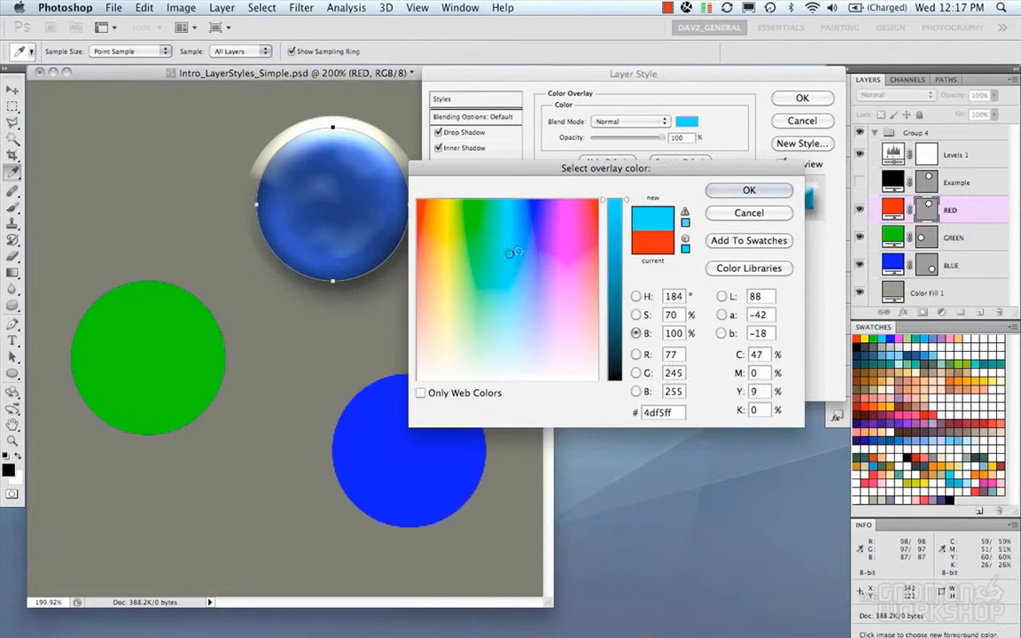
{"action": "left_click", "coordinate": [749, 214]}
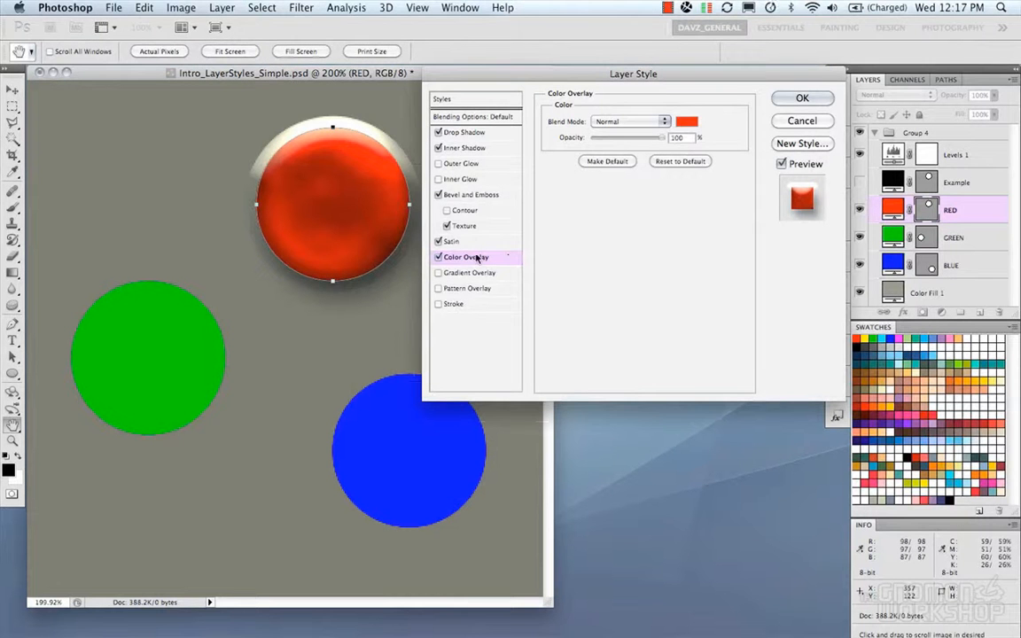
{"action": "left_click", "coordinate": [439, 258]}
Enable a linear black-to-white Gradient Overlay, look through the gradient presets and turn the overlay off
{"action": "left_click", "coordinate": [438, 272]}
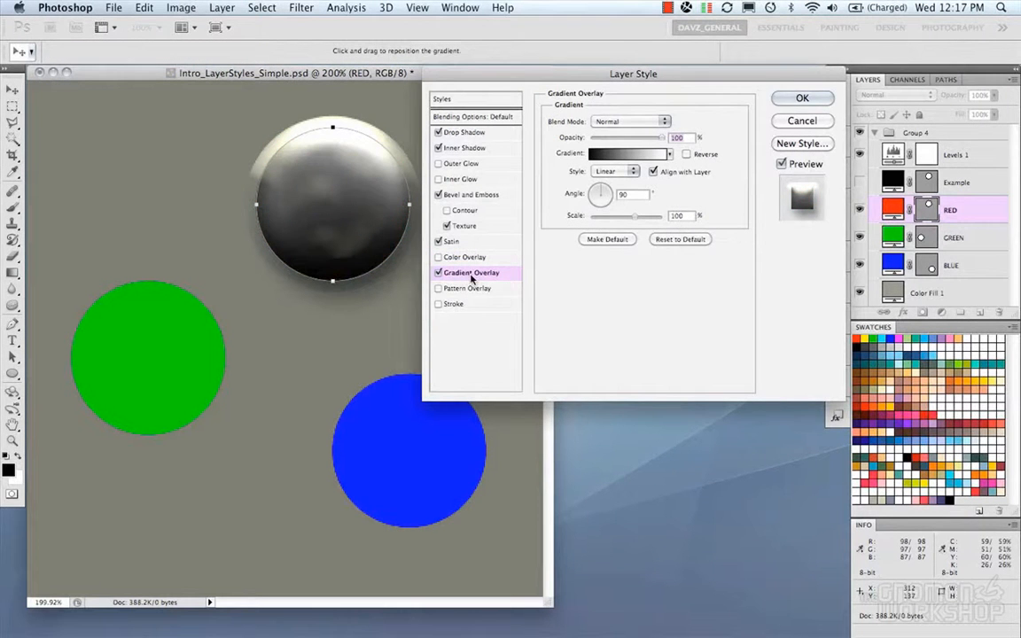
{"action": "left_click", "coordinate": [632, 158]}
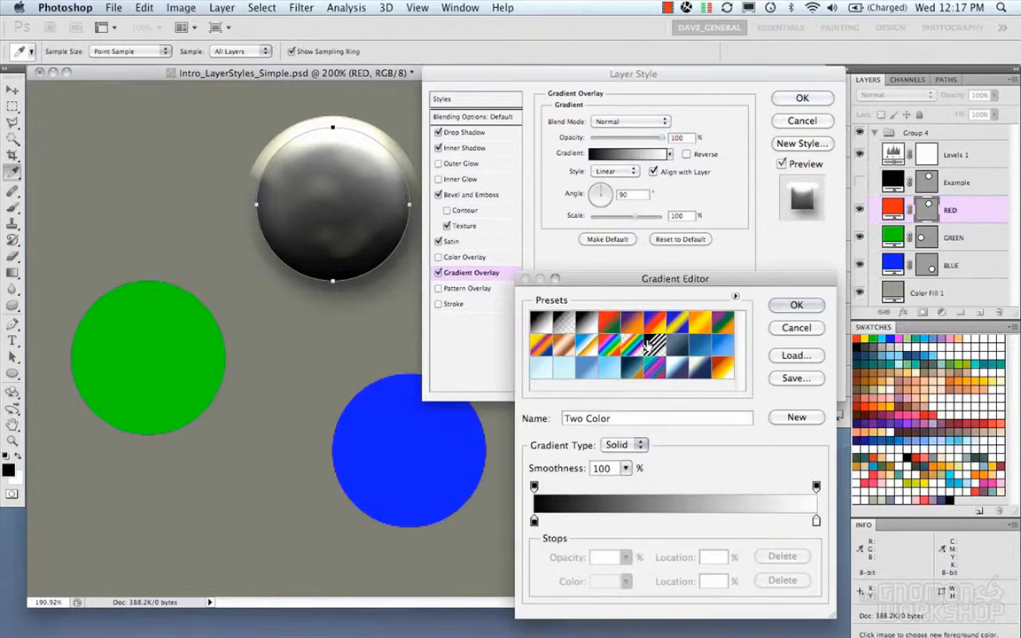
{"action": "left_click", "coordinate": [794, 305]}
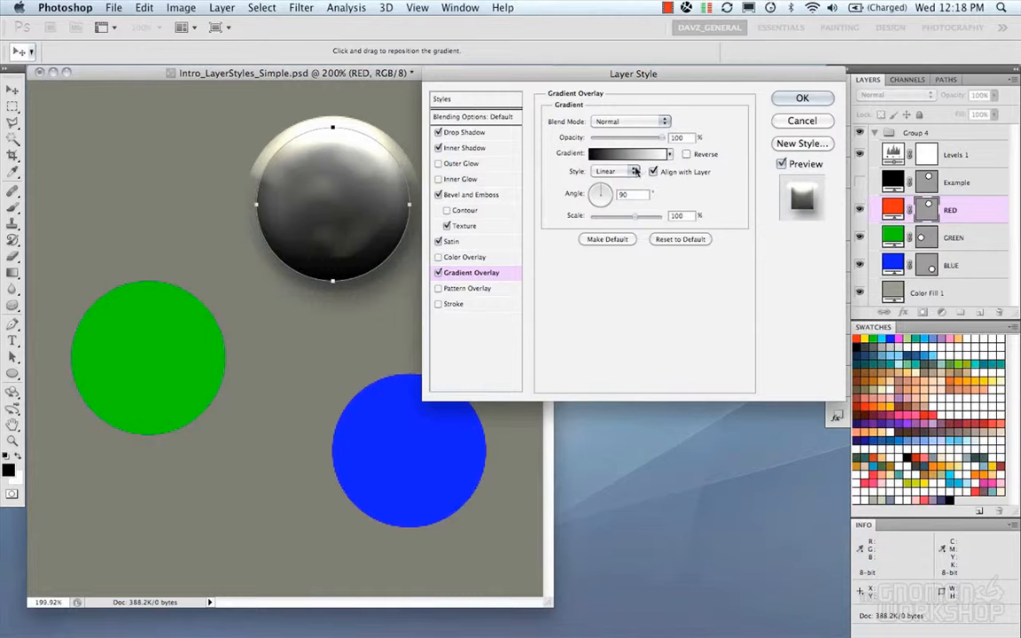
{"action": "left_click", "coordinate": [438, 274]}
Enable Pattern Overlay on the red circle and choose a mottled black-and-white pattern
{"action": "left_click", "coordinate": [474, 288]}
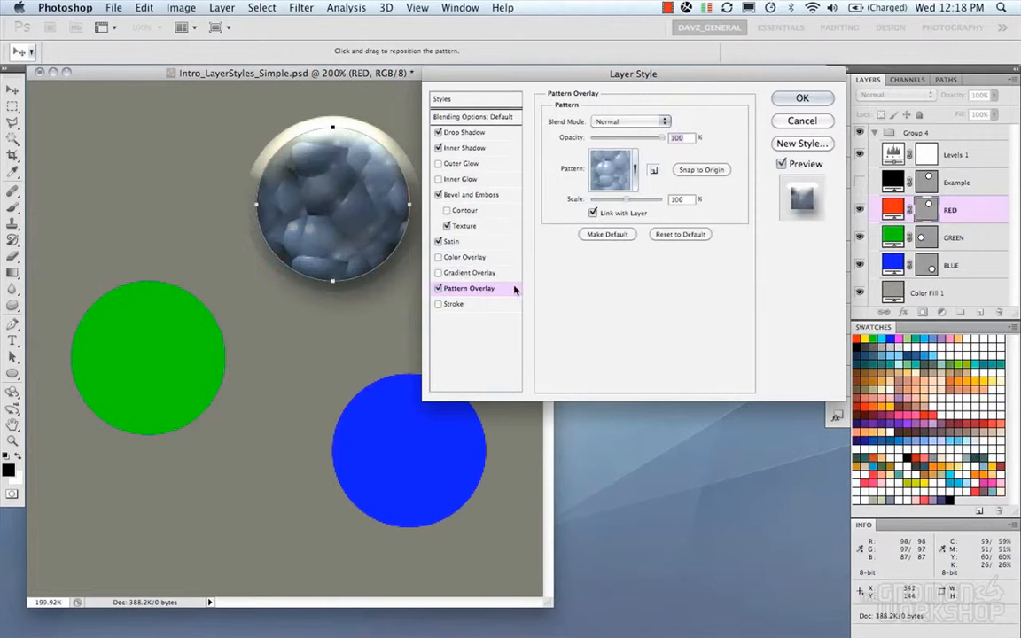
{"action": "left_click", "coordinate": [612, 170]}
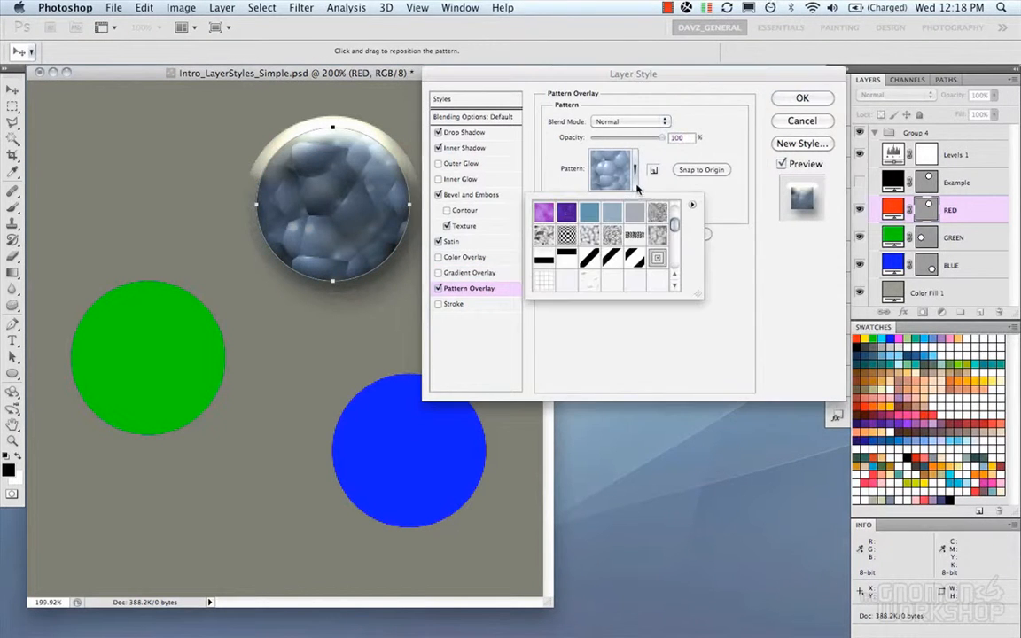
{"action": "left_click", "coordinate": [656, 213]}
{"action": "left_click", "coordinate": [635, 169]}
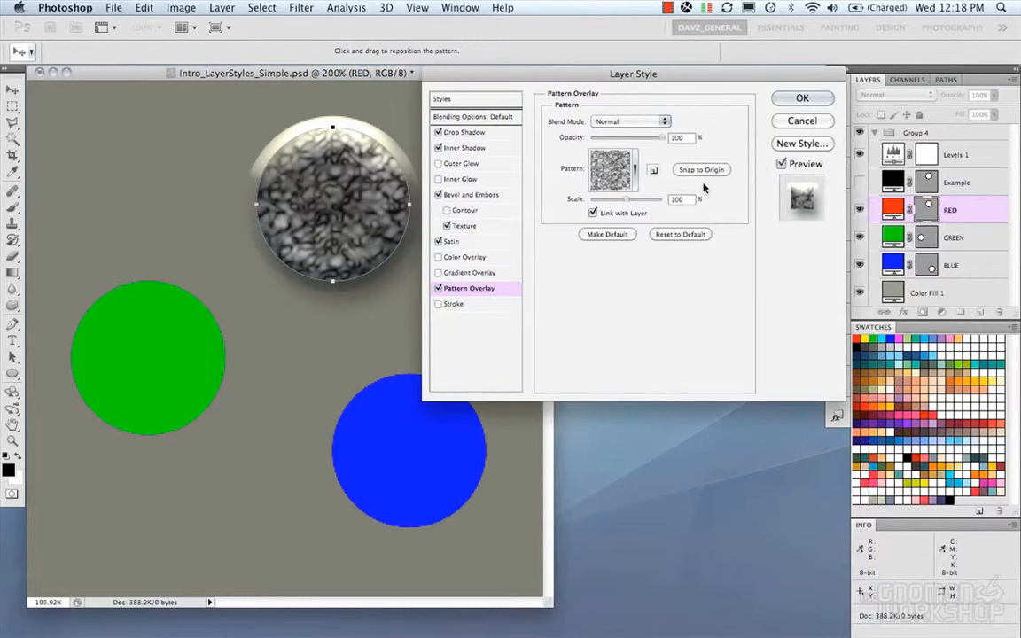
Try the pattern overlay in Overlay and Hard Light modes, lower its opacity to 12%, adjust its scale and disable it
{"action": "left_click_drag", "start_coordinate": [661, 140], "coordinate": [648, 141]}
{"action": "left_click", "coordinate": [621, 122]}
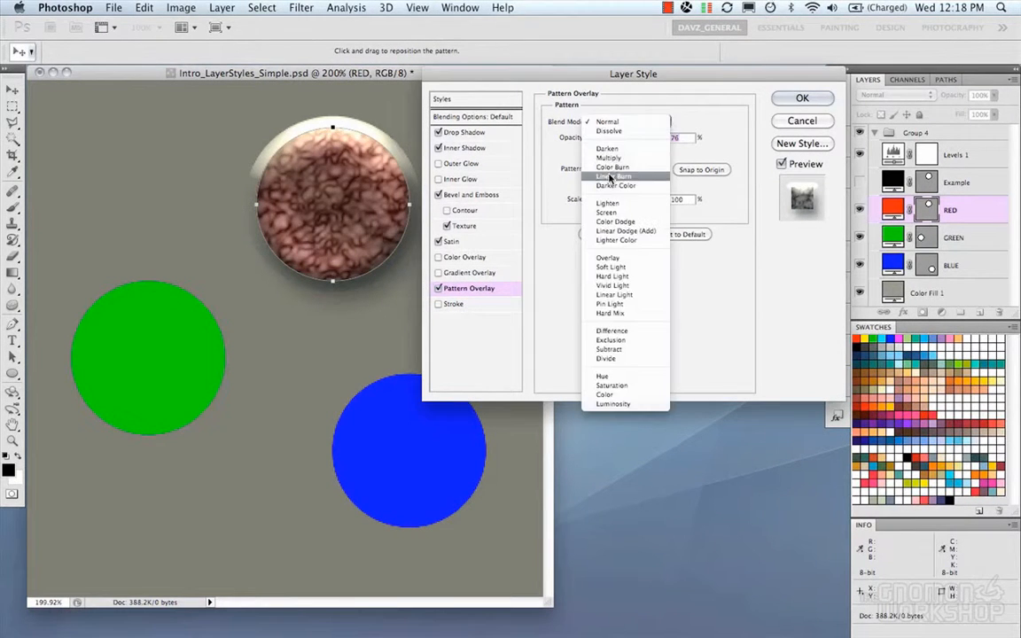
{"action": "left_click", "coordinate": [608, 257]}
{"action": "left_click", "coordinate": [656, 123]}
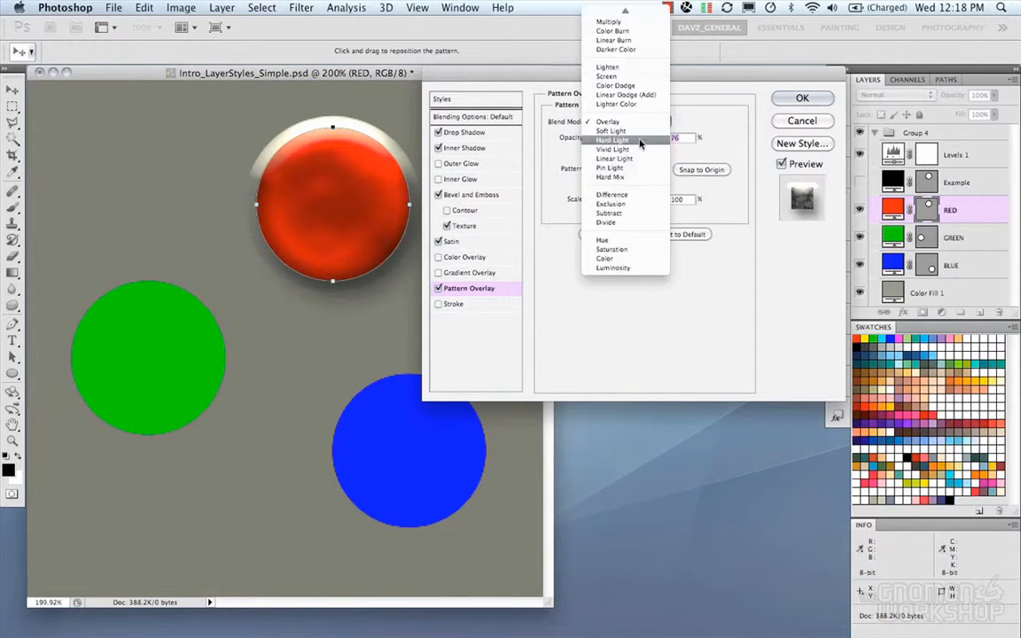
{"action": "left_click", "coordinate": [640, 141]}
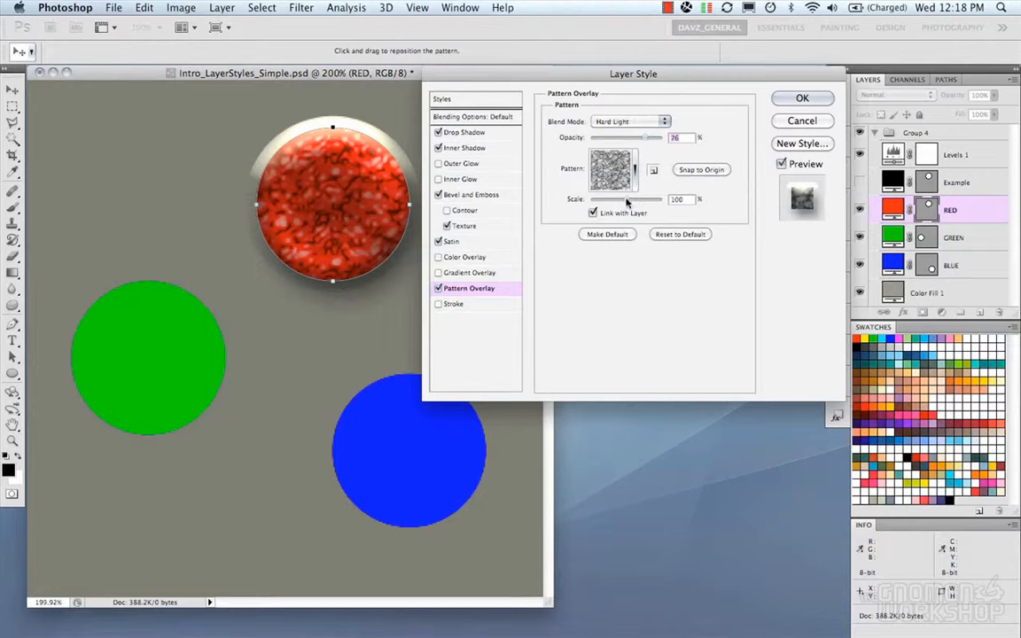
{"action": "left_click_drag", "start_coordinate": [638, 142], "coordinate": [601, 144]}
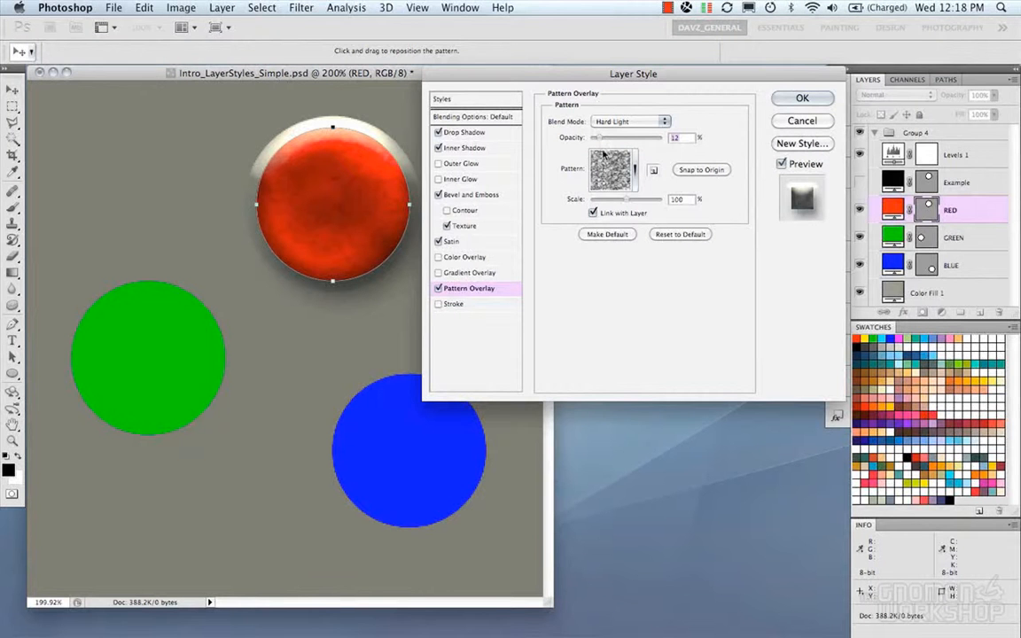
{"action": "left_click_drag", "start_coordinate": [627, 203], "coordinate": [632, 203]}
{"action": "left_click", "coordinate": [438, 288]}
Enable Stroke on the red circle with a size of 4 px positioned Inside
{"action": "left_click", "coordinate": [449, 305]}
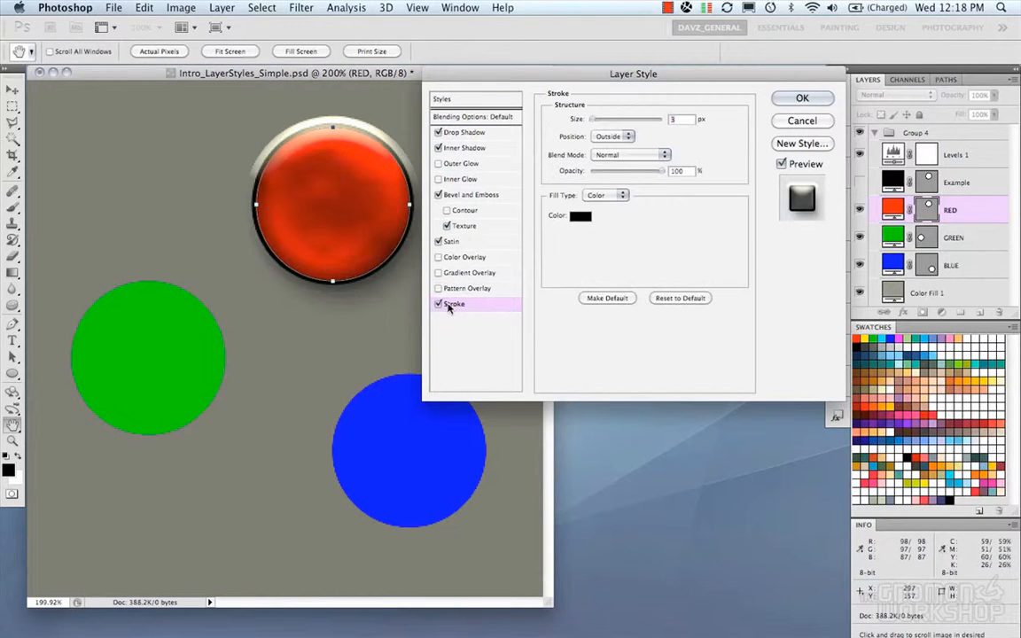
{"action": "left_click_drag", "start_coordinate": [600, 122], "coordinate": [594, 128]}
{"action": "left_click", "coordinate": [628, 137]}
{"action": "left_click", "coordinate": [625, 145]}
{"action": "left_click", "coordinate": [627, 137]}
{"action": "left_click", "coordinate": [625, 145]}
{"action": "left_click", "coordinate": [627, 139]}
{"action": "left_click", "coordinate": [606, 128]}
Set the stroke's blend mode to Multiply and preview a Gradient fill type before returning to Color
{"action": "left_click", "coordinate": [665, 155]}
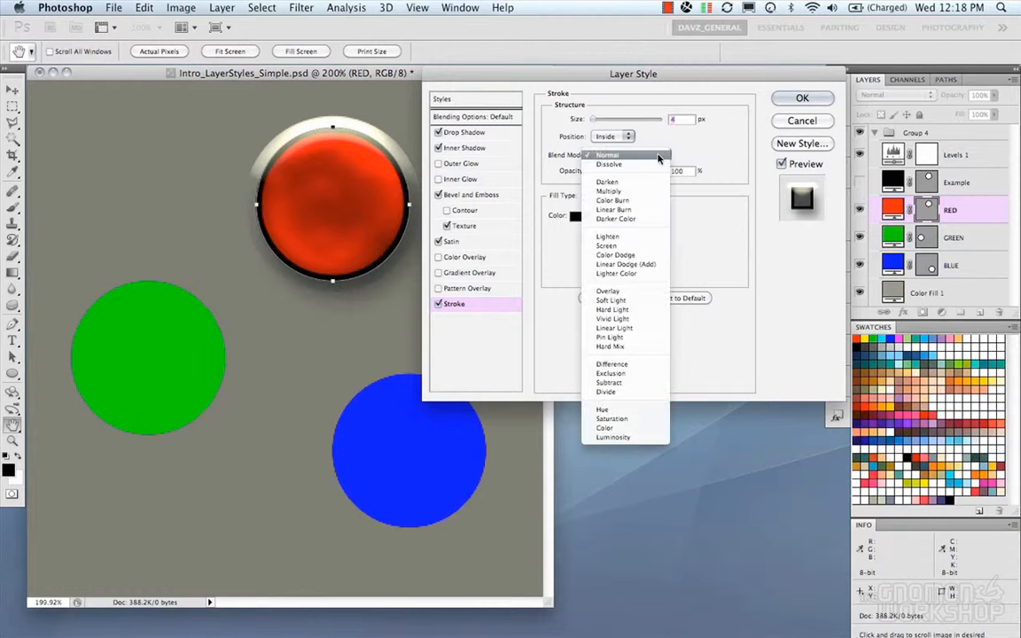
{"action": "left_click", "coordinate": [633, 192]}
{"action": "left_click", "coordinate": [602, 196]}
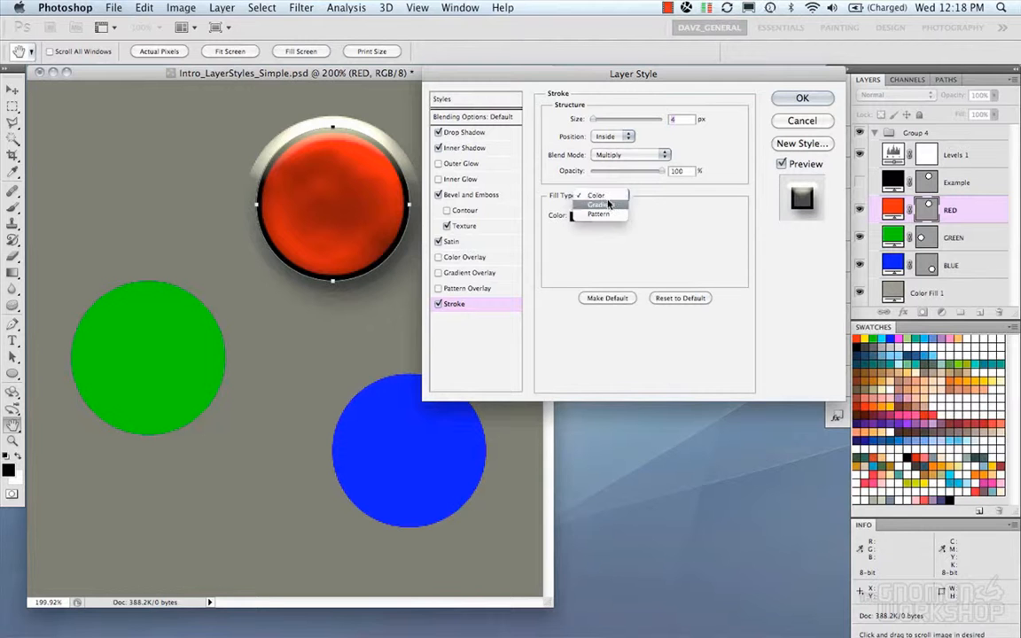
{"action": "left_click", "coordinate": [608, 205]}
{"action": "left_click", "coordinate": [615, 196]}
{"action": "left_click", "coordinate": [620, 206]}
{"action": "left_click", "coordinate": [612, 196]}
{"action": "left_click", "coordinate": [598, 165]}
Change the stroke colour to a muted blue
{"action": "left_click", "coordinate": [584, 219]}
{"action": "left_click", "coordinate": [618, 294]}
{"action": "left_click_drag", "start_coordinate": [574, 305], "coordinate": [534, 281]}
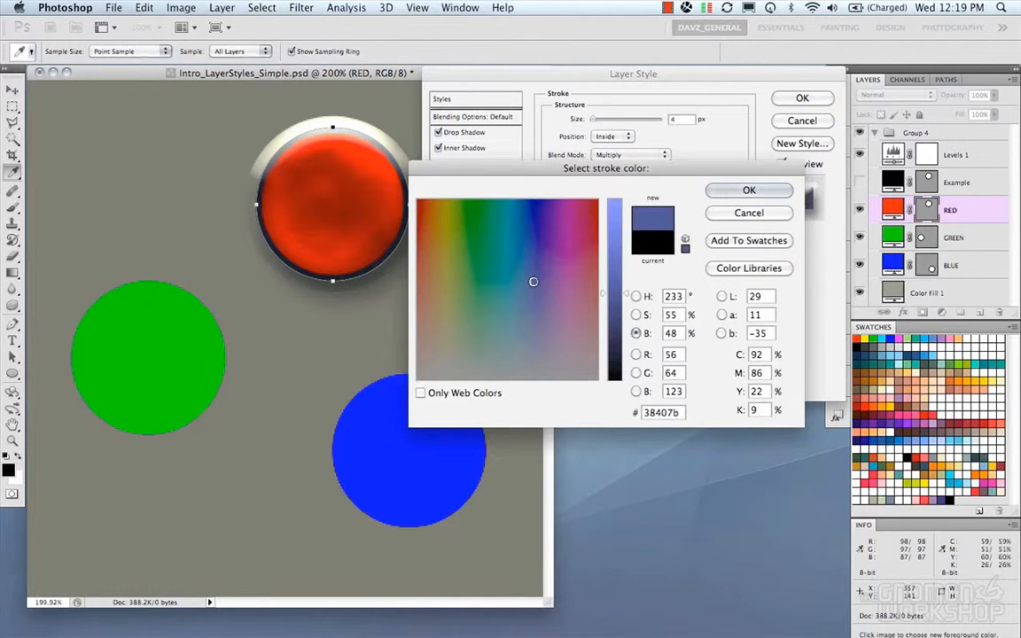
{"action": "left_click", "coordinate": [749, 190]}
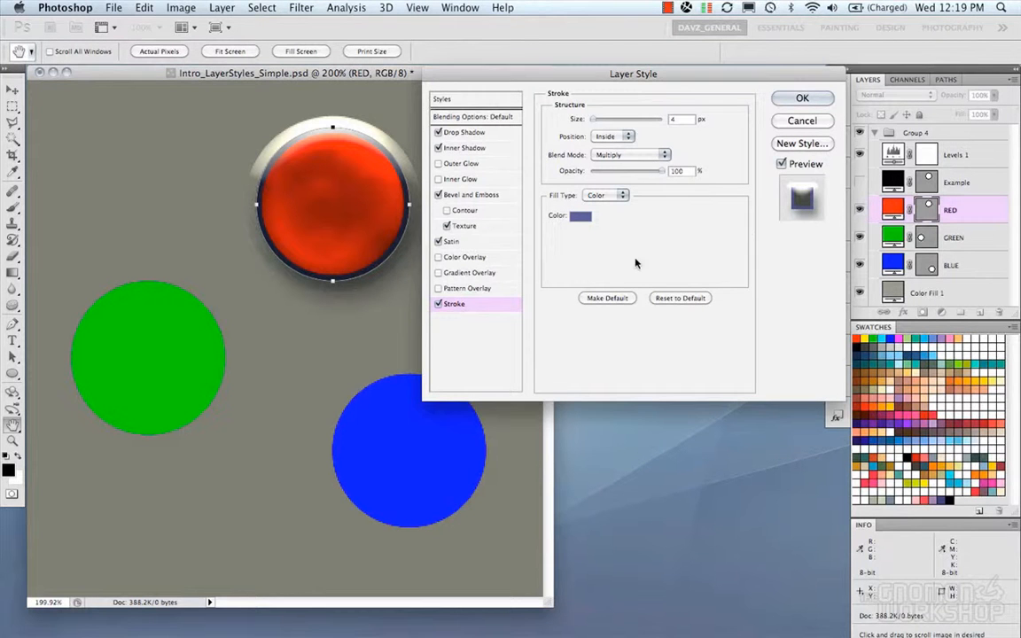
Save the current effects as a new style named DAVZ_New and apply the layer style to the RED layer
{"action": "left_click", "coordinate": [794, 145]}
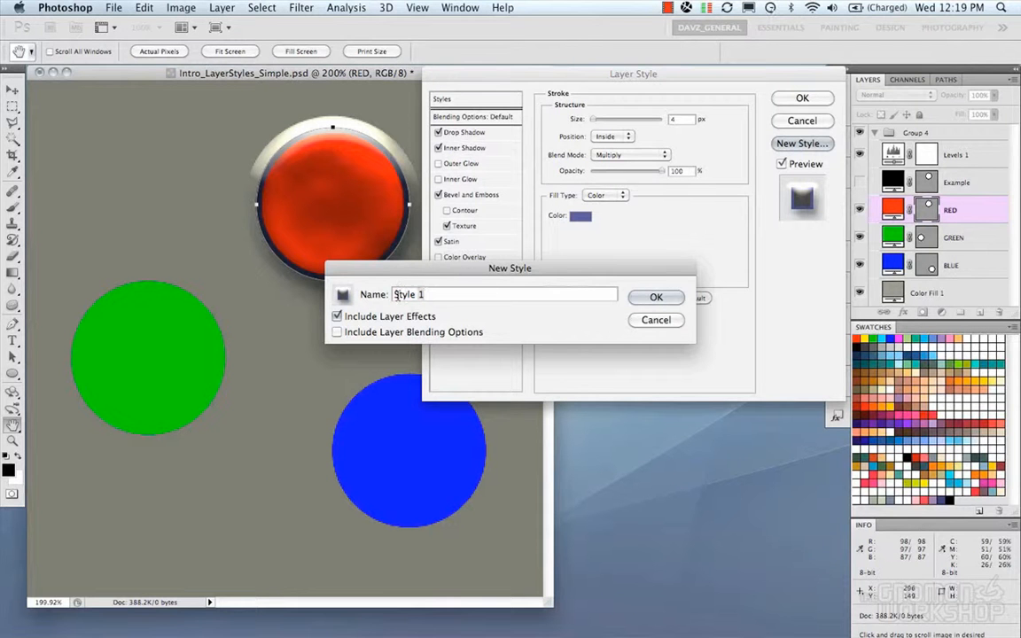
{"action": "type", "text": "DAVZ_New"}
{"action": "left_click", "coordinate": [654, 300]}
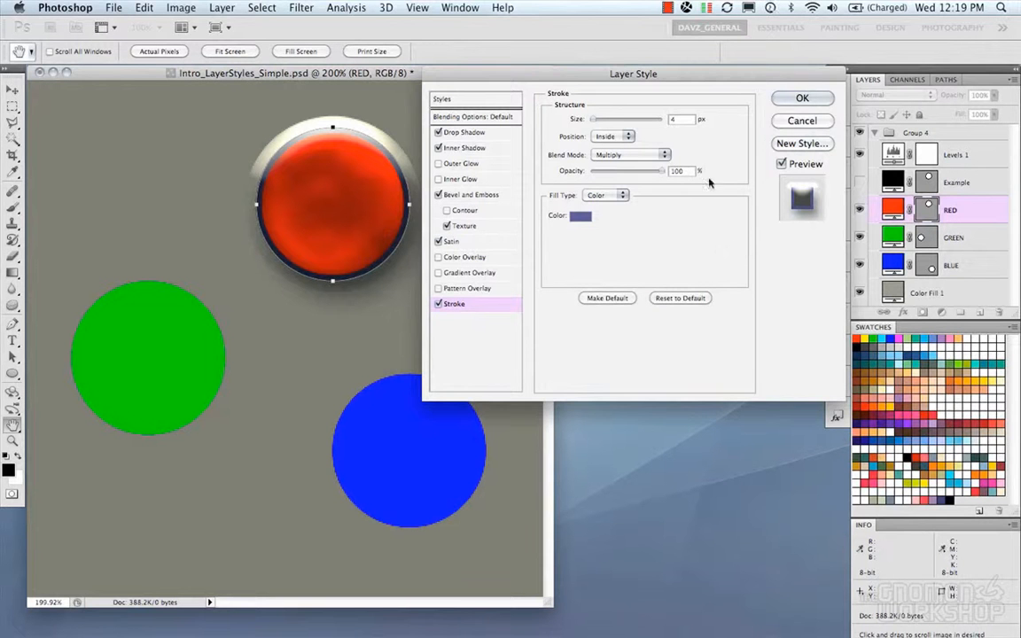
{"action": "left_click", "coordinate": [800, 99]}
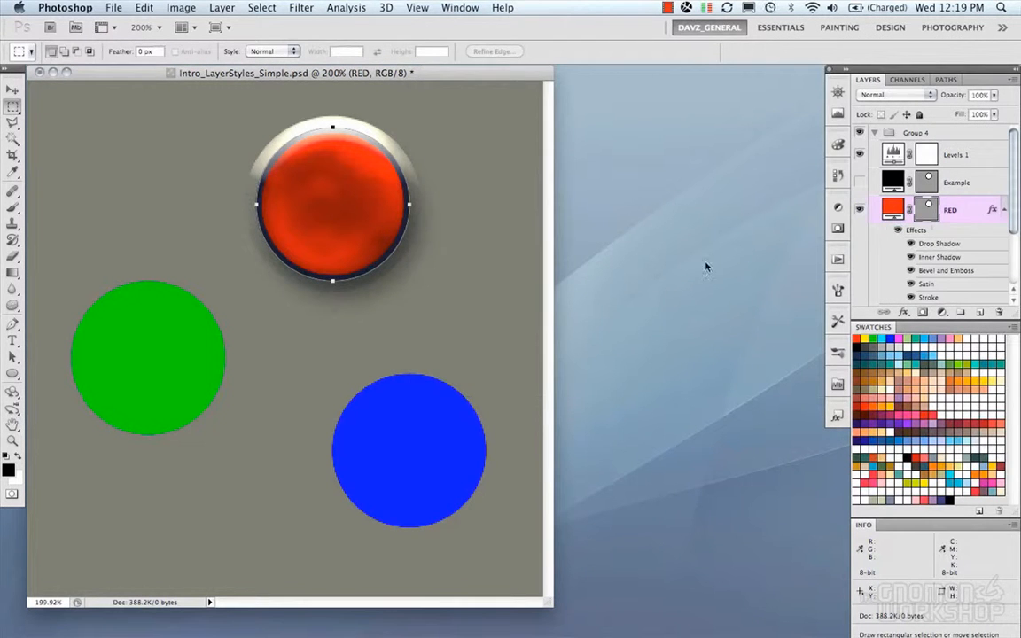
Show the library of saved layer styles
{"action": "left_click", "coordinate": [413, 8]}
{"action": "mouse_move", "coordinate": [462, 8]}
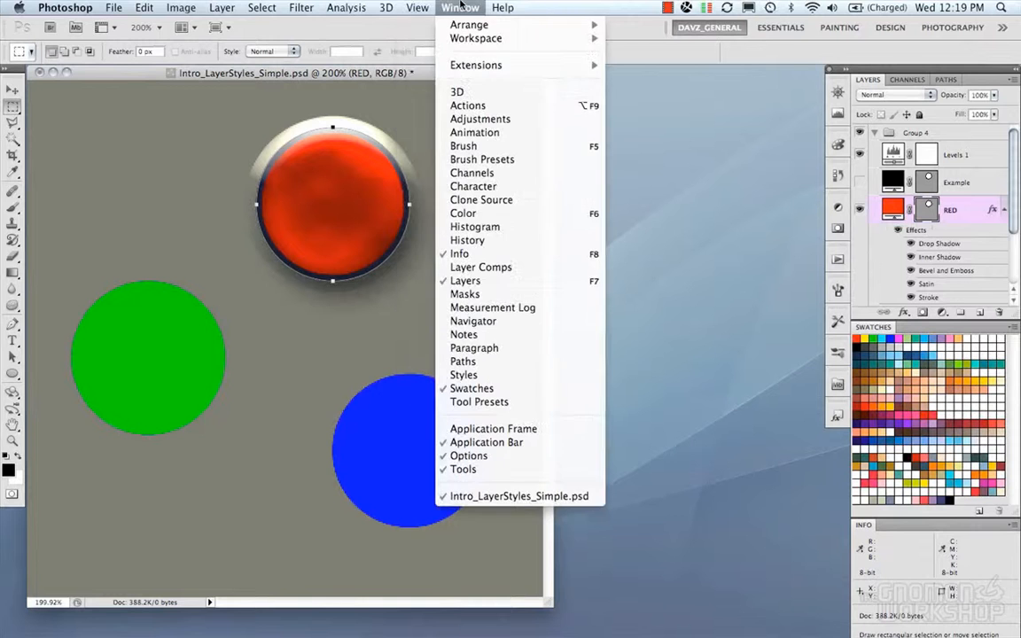
{"action": "left_click", "coordinate": [525, 381]}
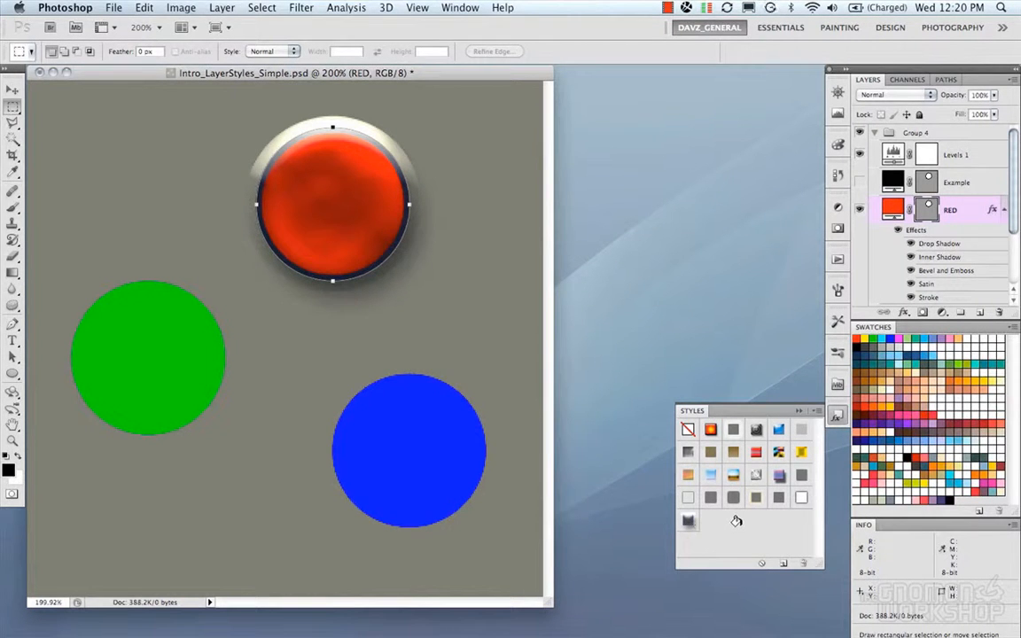
{"action": "left_click", "coordinate": [816, 411]}
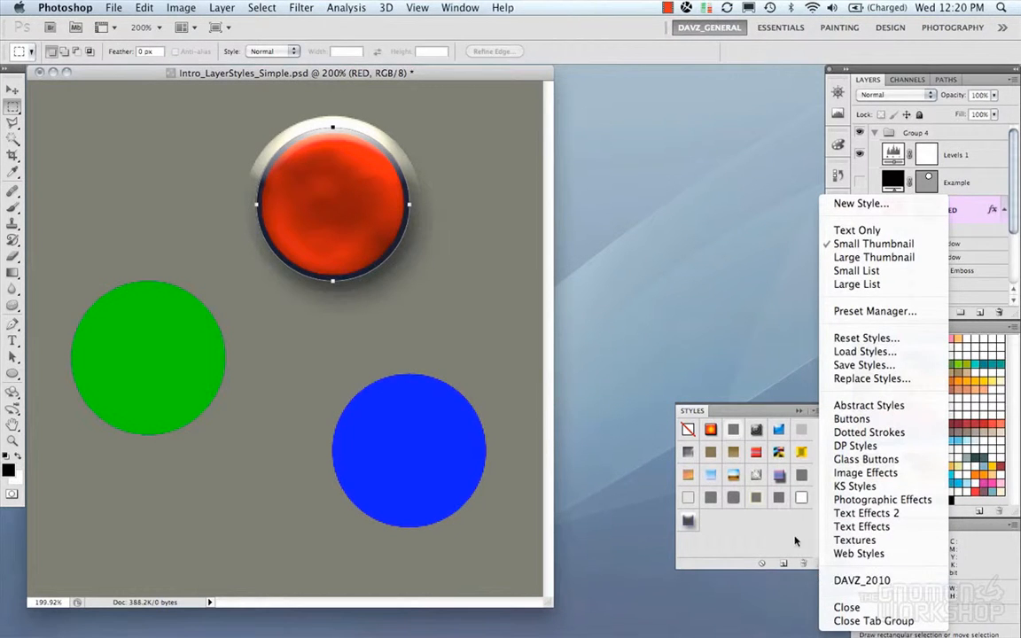
{"action": "left_click", "coordinate": [752, 528]}
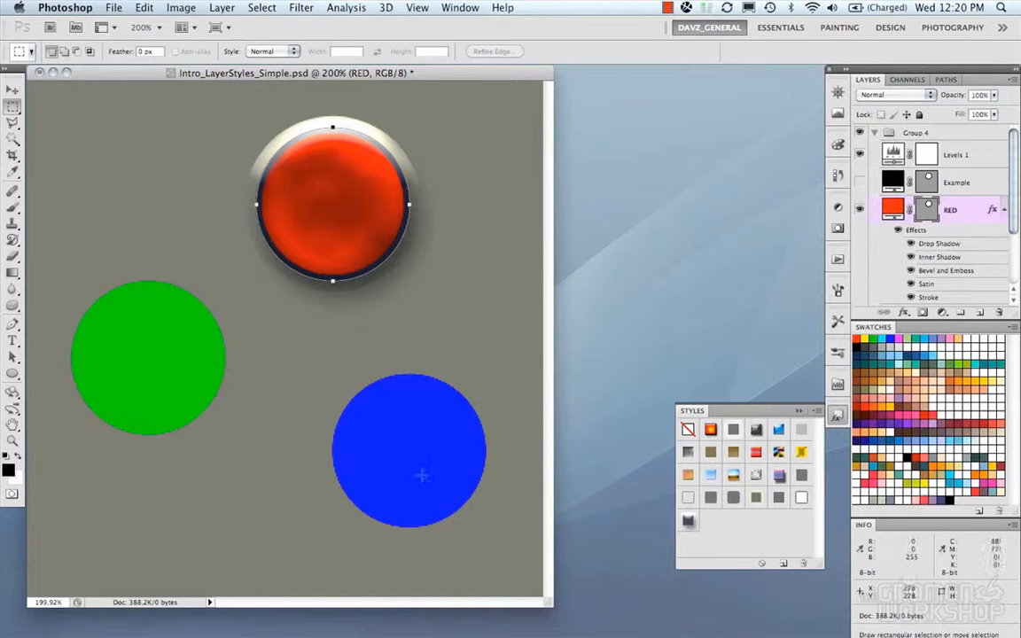
{"action": "left_click", "coordinate": [720, 521]}
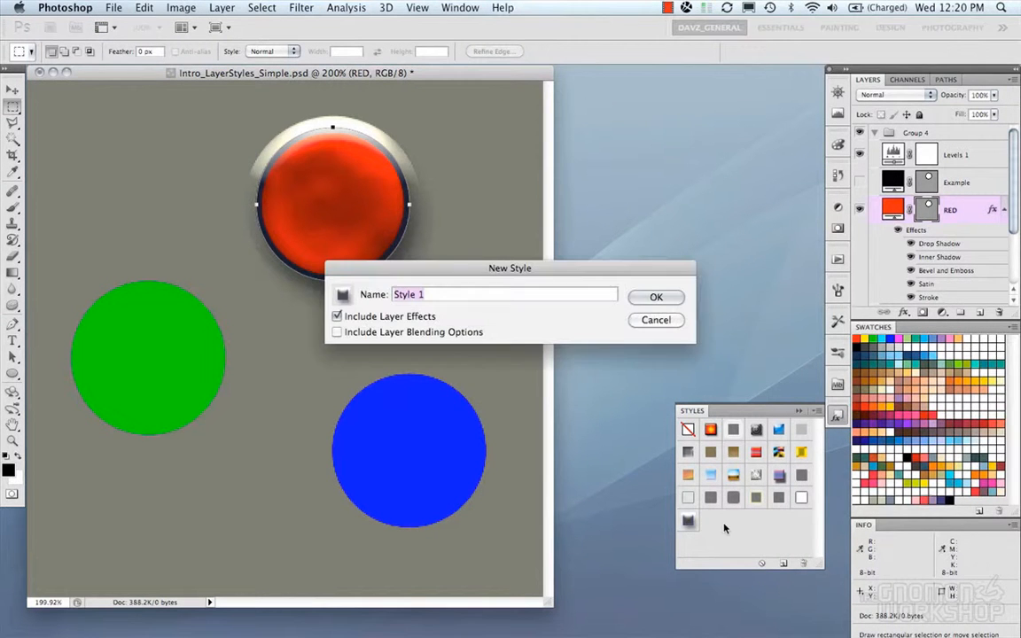
{"action": "left_click", "coordinate": [656, 320]}
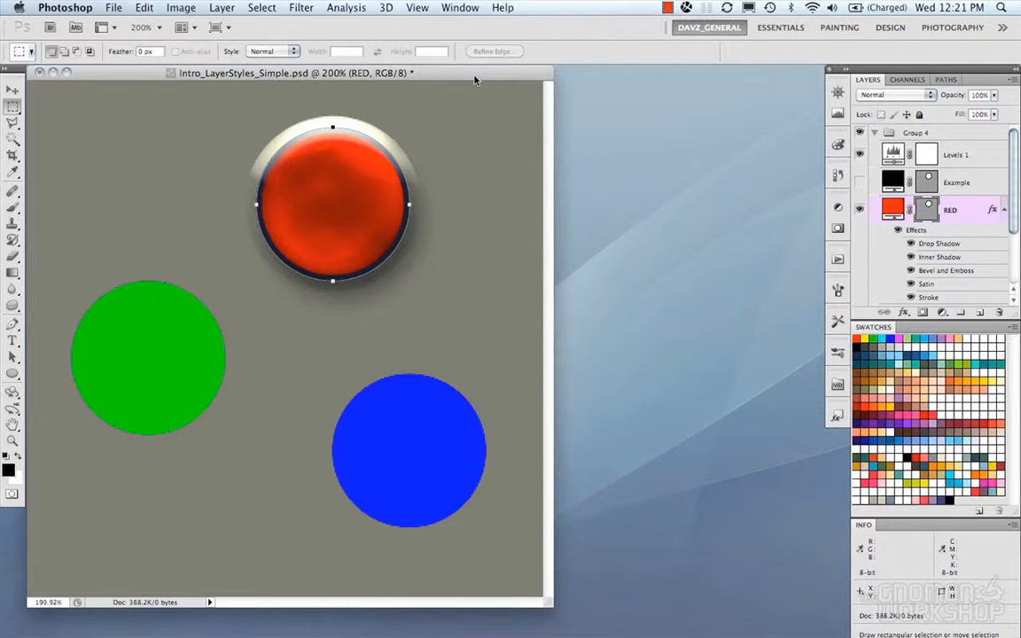
Revert the document to its last saved version
{"action": "left_click", "coordinate": [116, 7]}
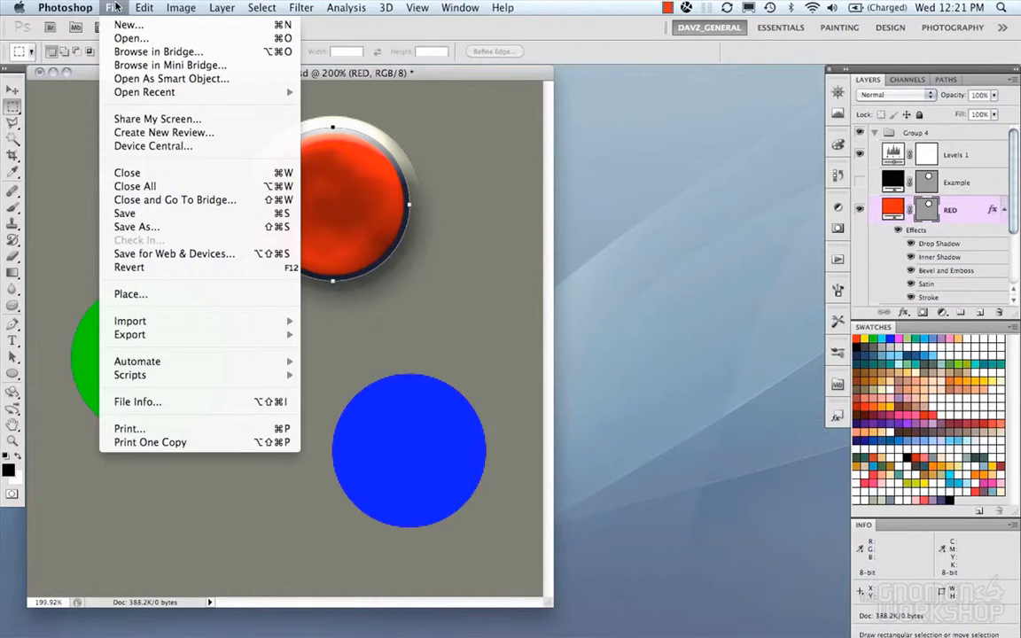
{"action": "left_click", "coordinate": [182, 267]}
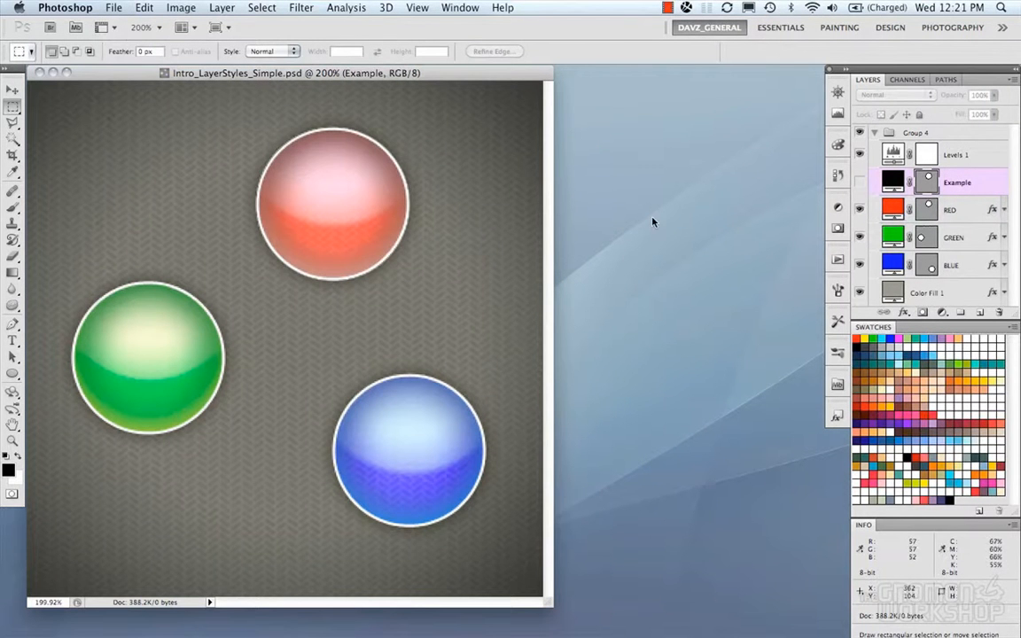
Save the RED layer's glossy look as a new style, including both layer effects and layer blending options
{"action": "left_click", "coordinate": [994, 211]}
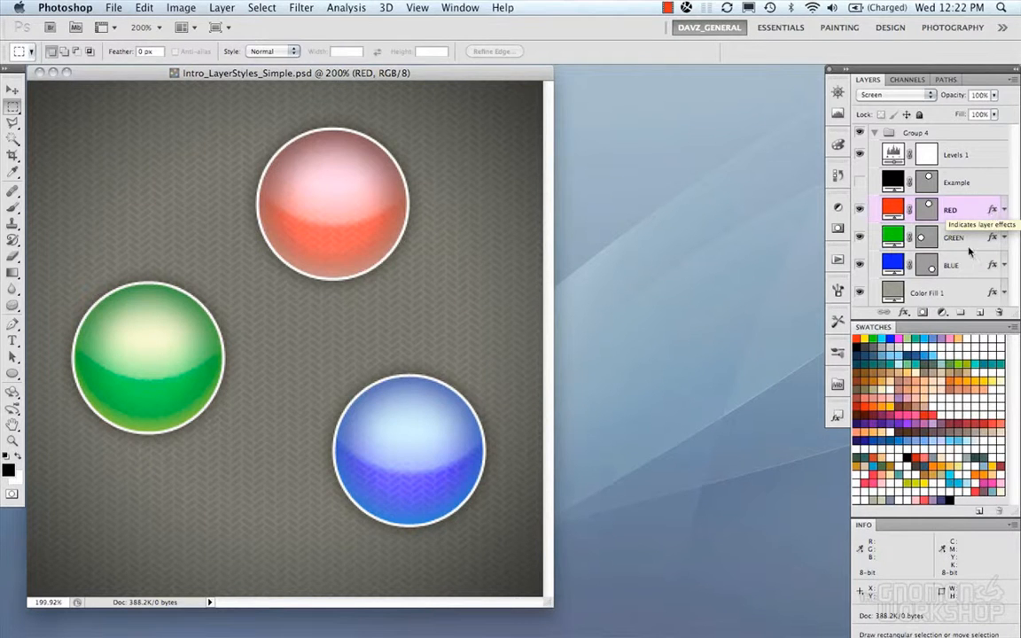
{"action": "left_click", "coordinate": [837, 417]}
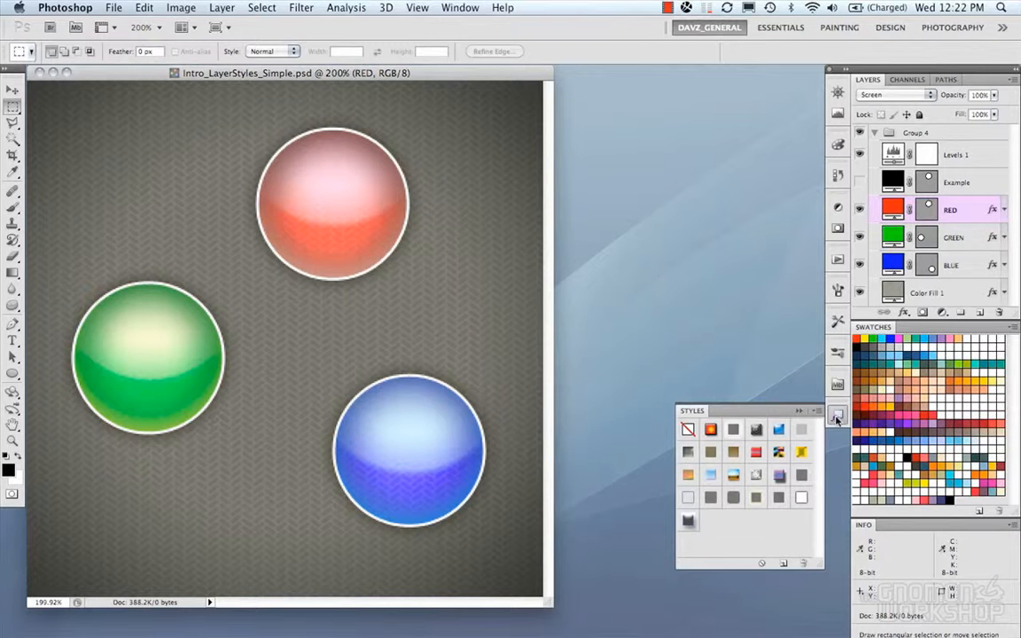
{"action": "left_click", "coordinate": [837, 416]}
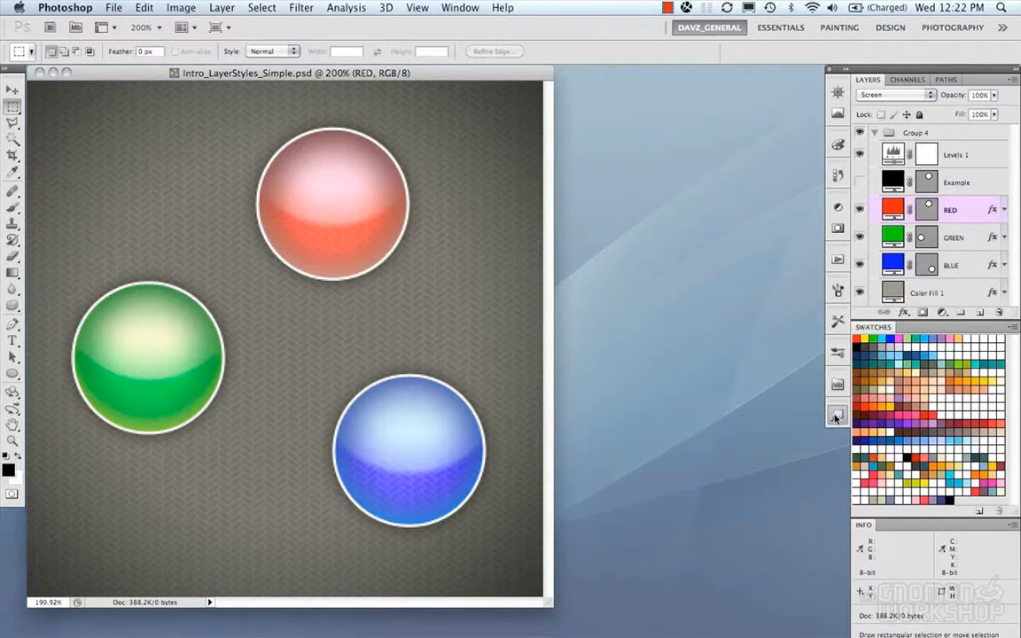
{"action": "left_click", "coordinate": [837, 416]}
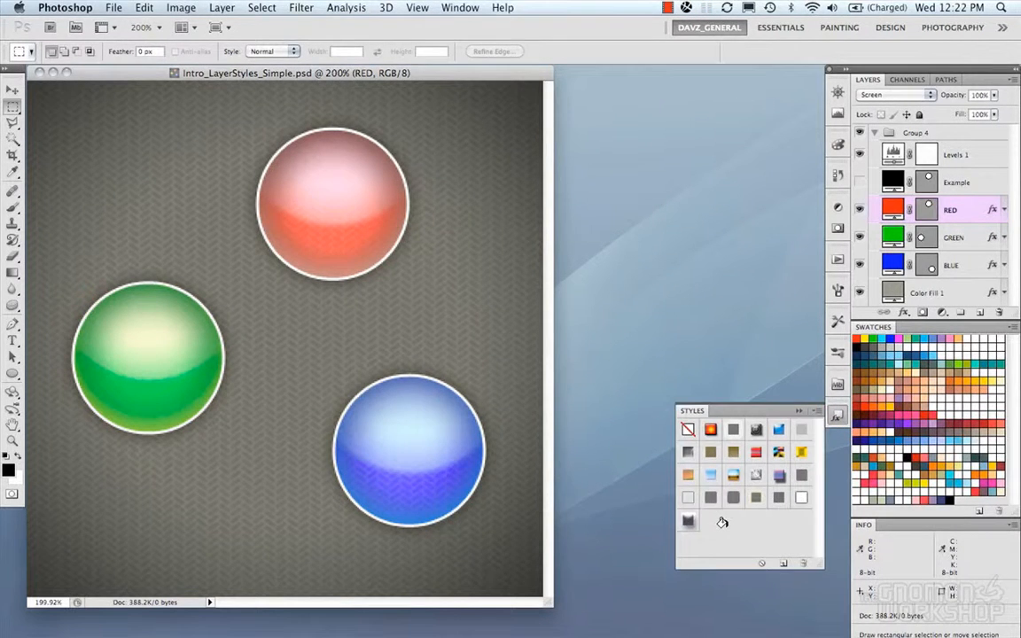
{"action": "left_click", "coordinate": [722, 523]}
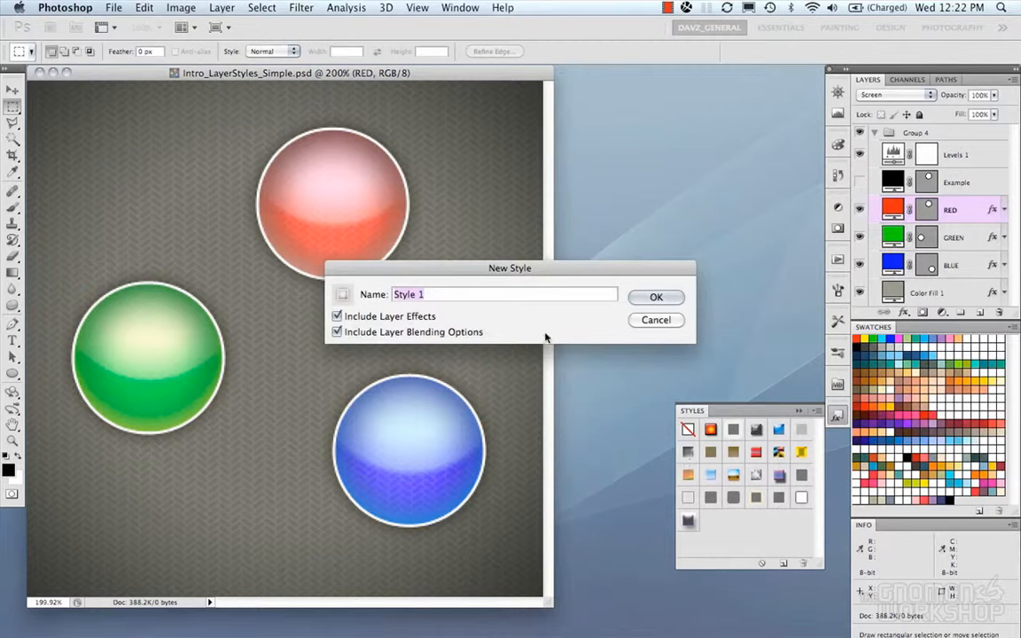
{"action": "type", "text": "DA"}
{"action": "left_click", "coordinate": [640, 300]}
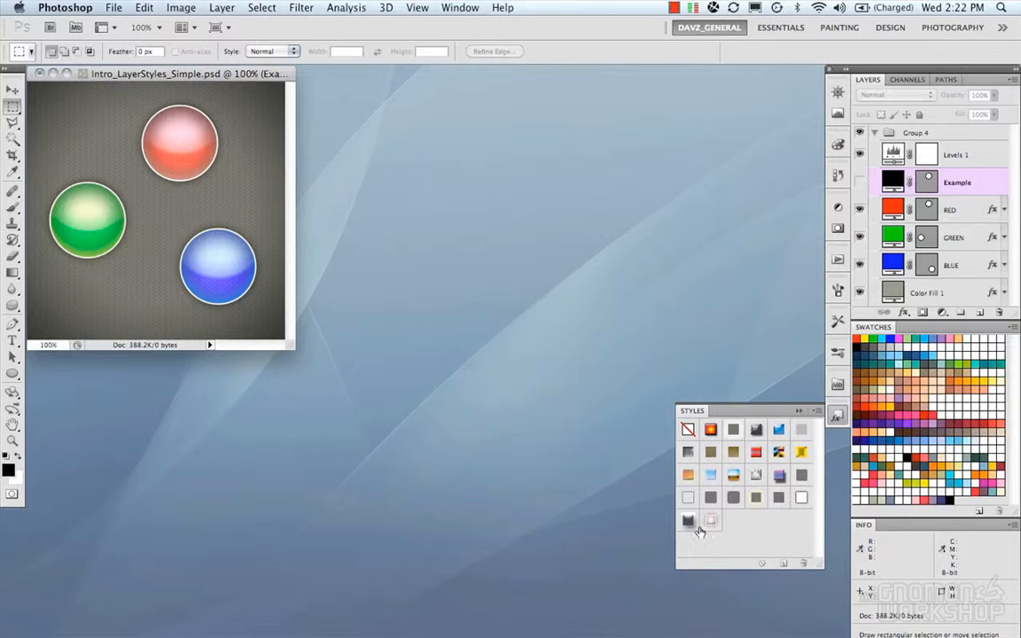
Apply the saved DAVZ_New style to the RED layer and view the document at 200%
{"action": "left_click", "coordinate": [948, 211]}
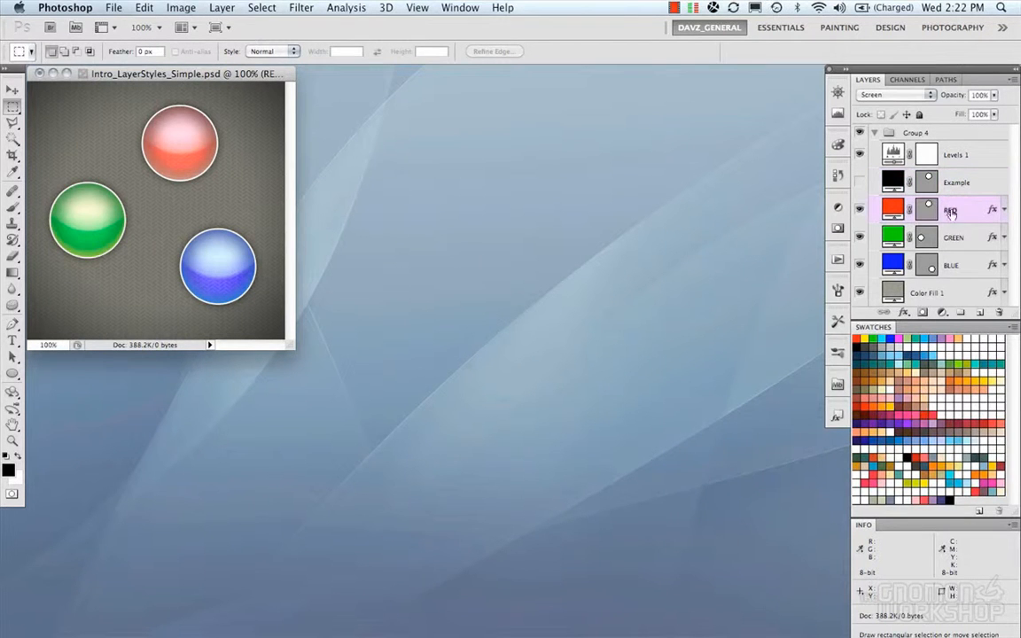
{"action": "left_click", "coordinate": [836, 416]}
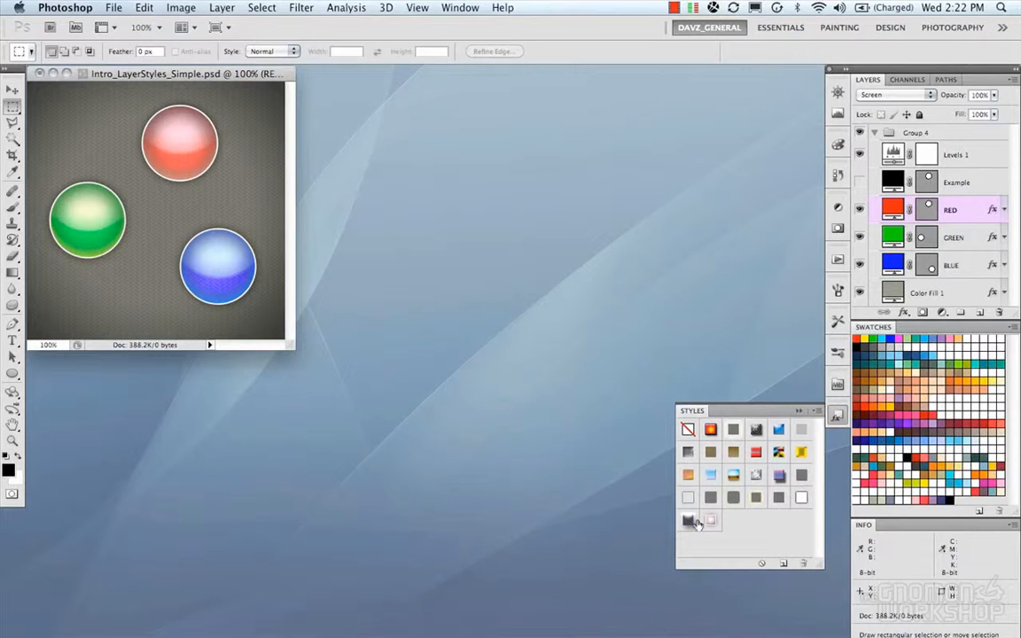
{"action": "left_click", "coordinate": [687, 521]}
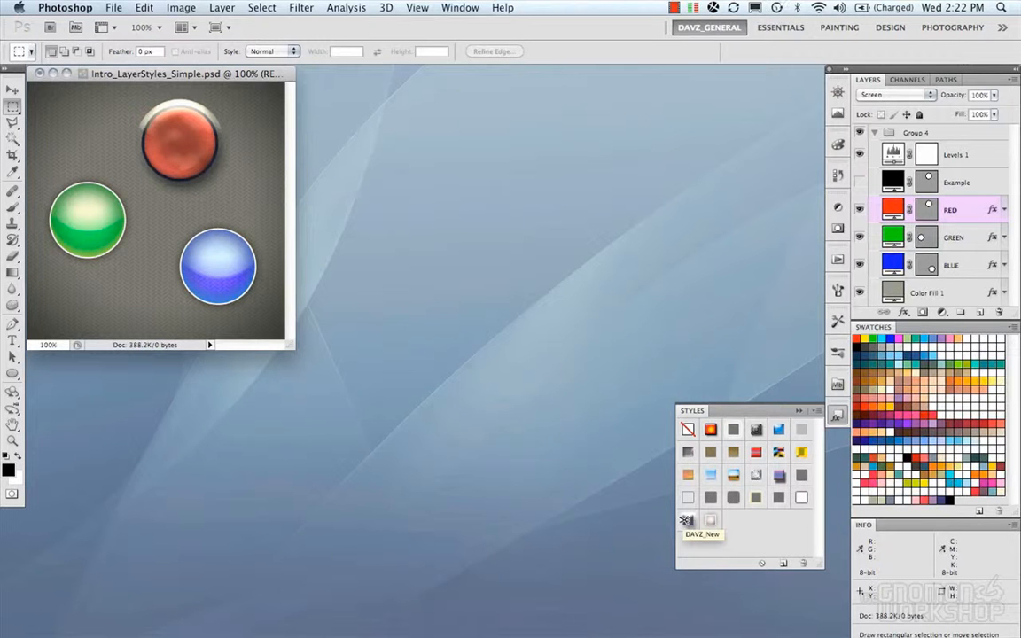
{"action": "key", "text": "super+plus"}
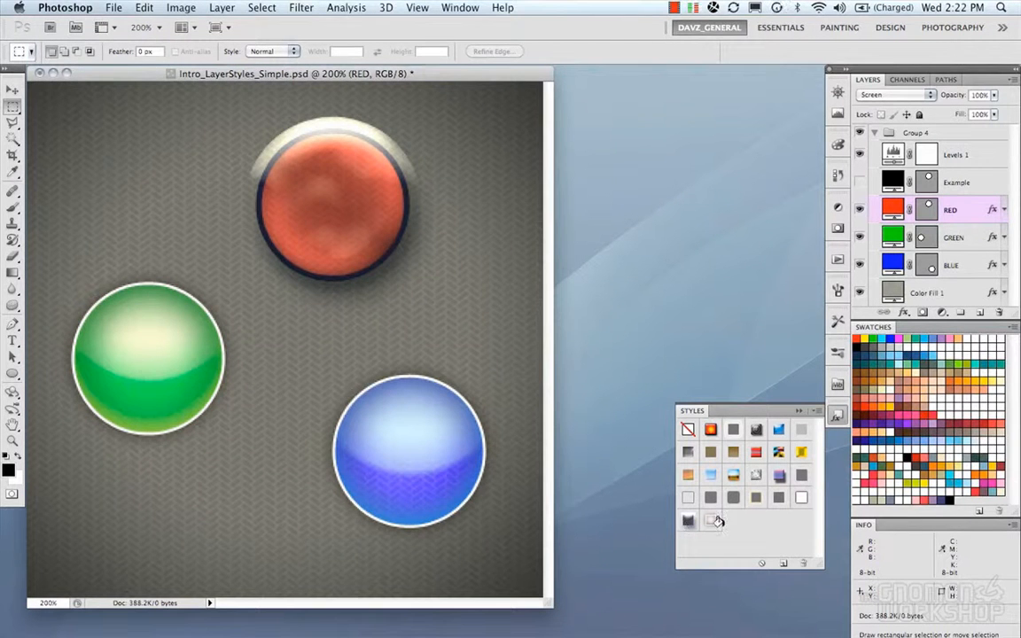
Try several preset styles on the RED layer, ending with the newly saved glossy style
{"action": "left_click", "coordinate": [800, 510]}
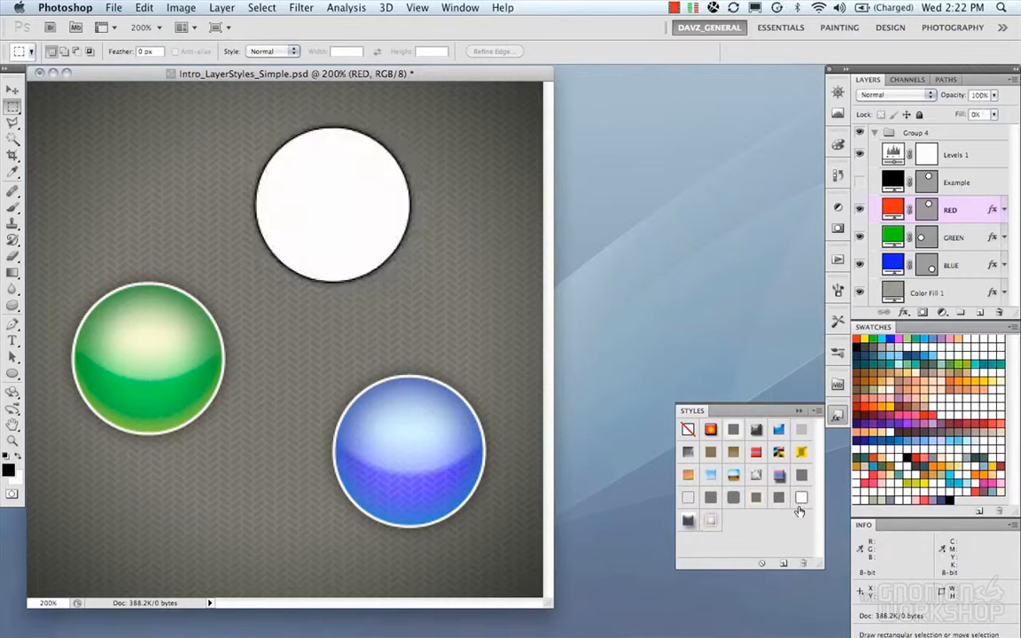
{"action": "left_click", "coordinate": [783, 503]}
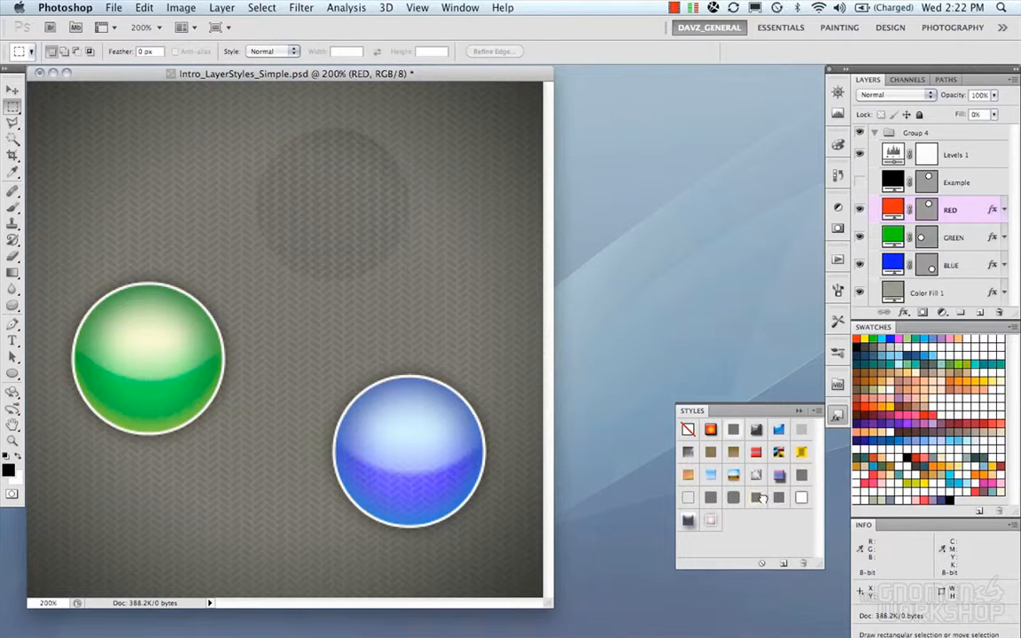
{"action": "left_click", "coordinate": [746, 501]}
{"action": "left_click", "coordinate": [711, 499]}
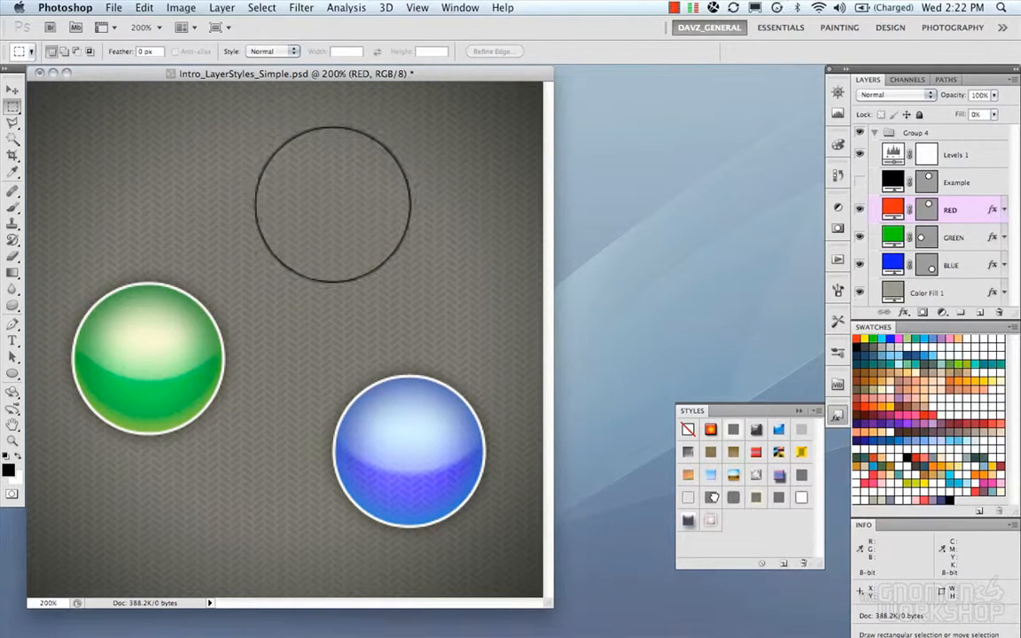
{"action": "left_click", "coordinate": [711, 521]}
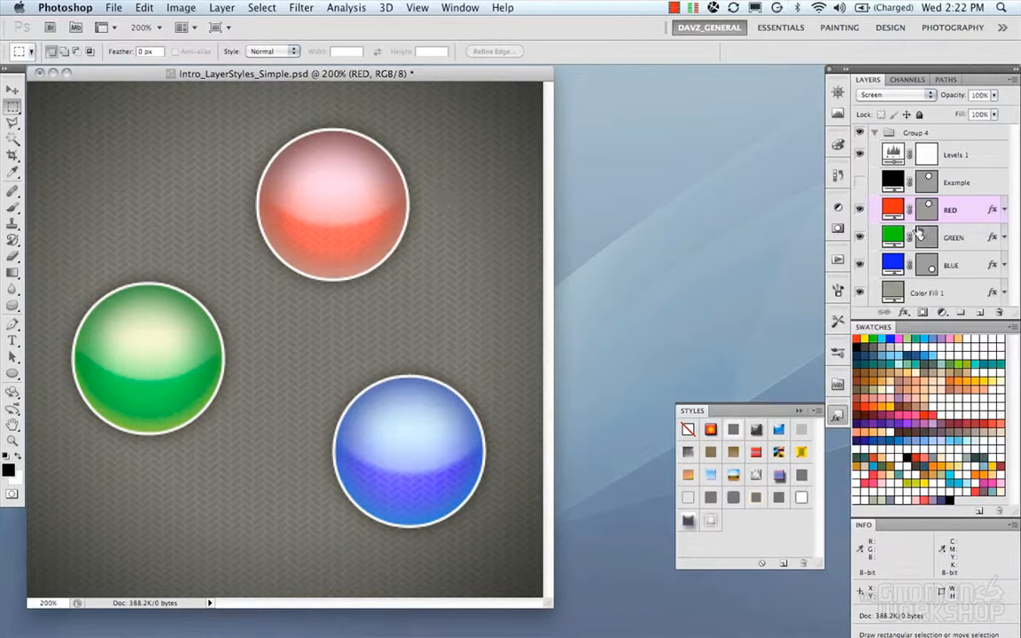
Review the layer effects commands available for the RED layer
{"action": "left_click", "coordinate": [959, 210]}
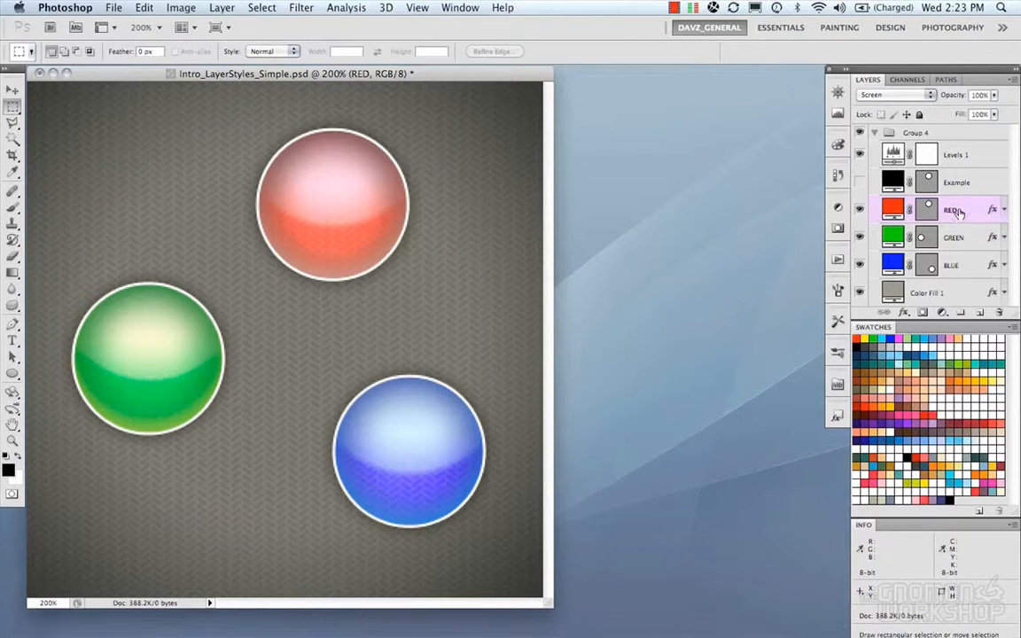
{"action": "right_click", "coordinate": [992, 210]}
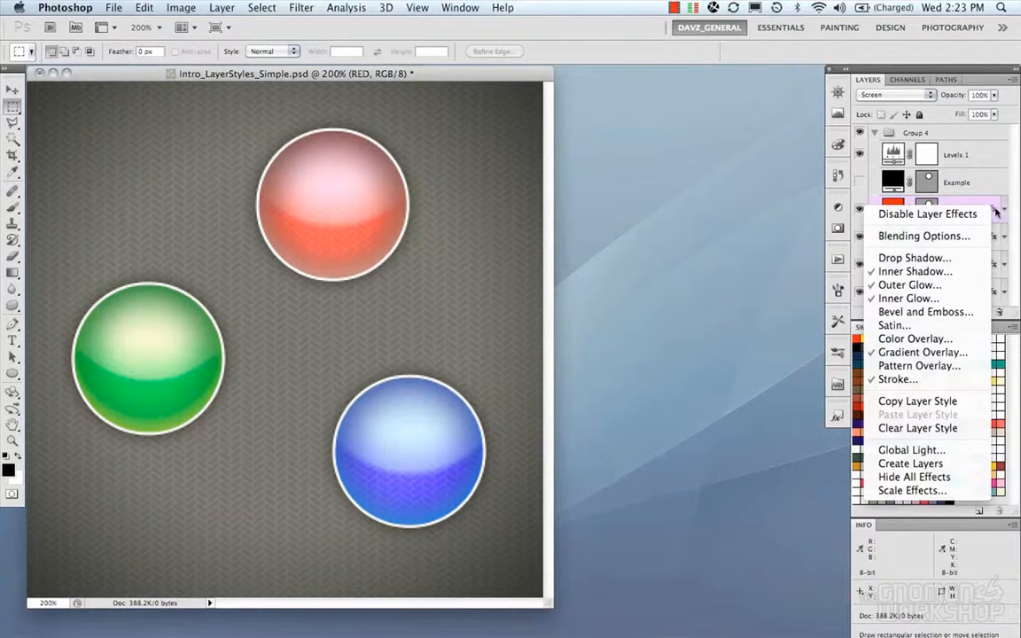
{"action": "left_click", "coordinate": [995, 211]}
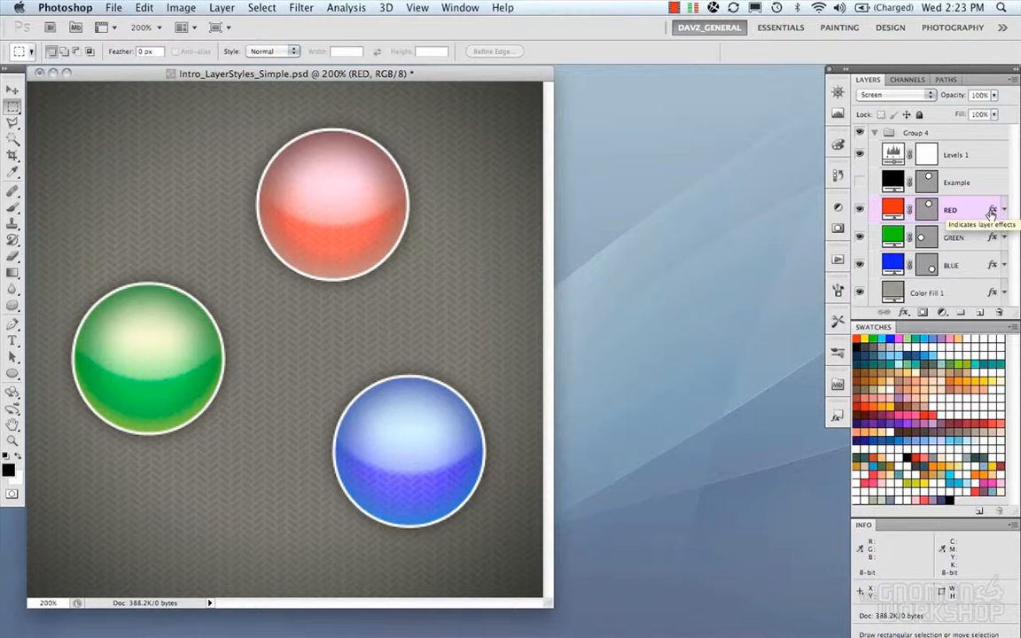
Clear the layer styles from the GREEN and BLUE circle layers
{"action": "left_click", "coordinate": [989, 237]}
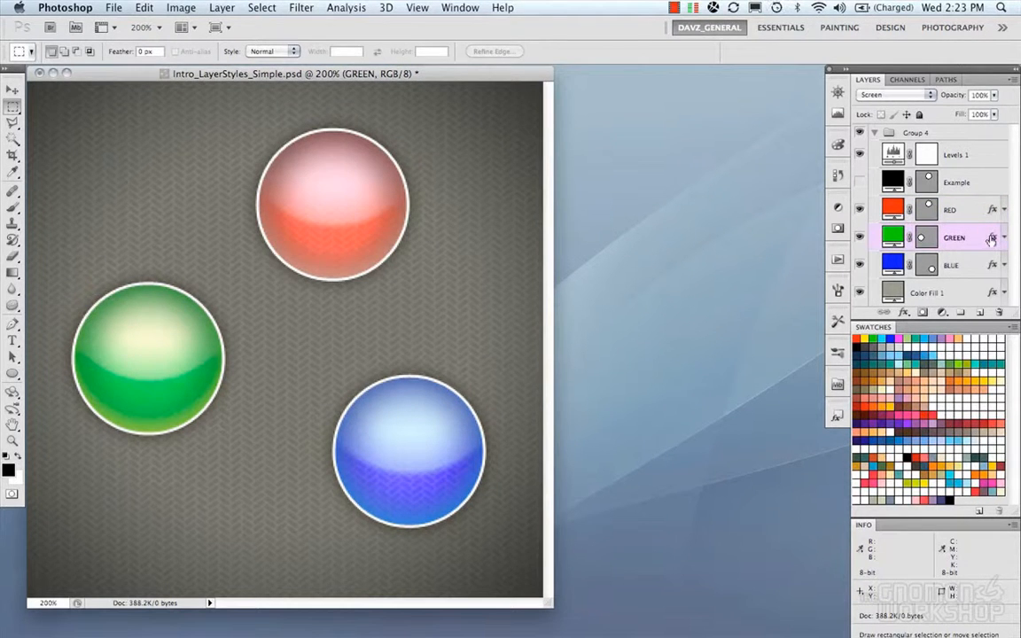
{"action": "right_click", "coordinate": [991, 239]}
{"action": "left_click", "coordinate": [957, 448]}
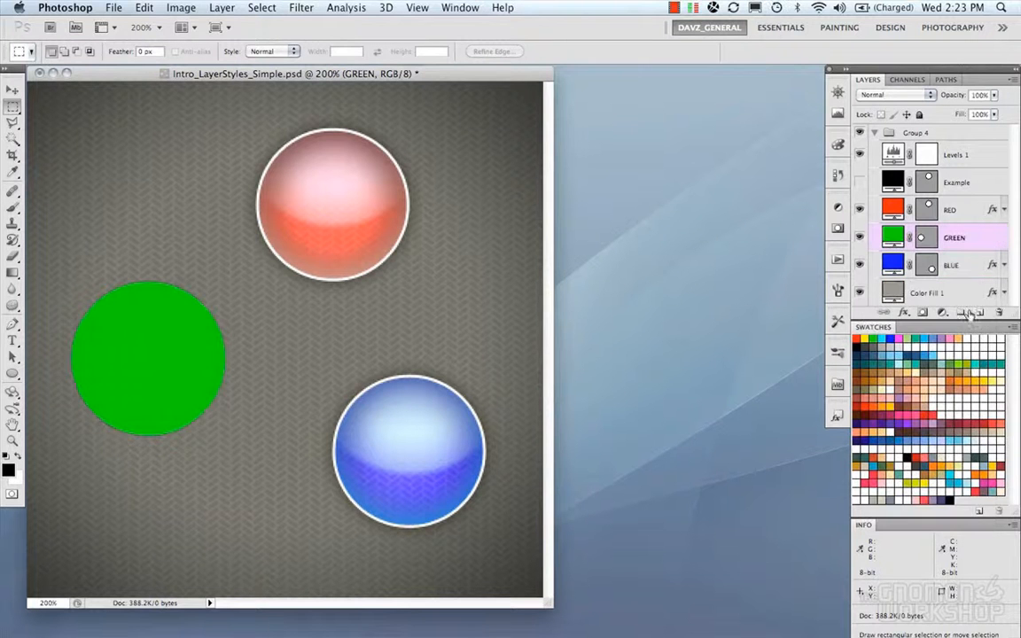
{"action": "right_click", "coordinate": [991, 264]}
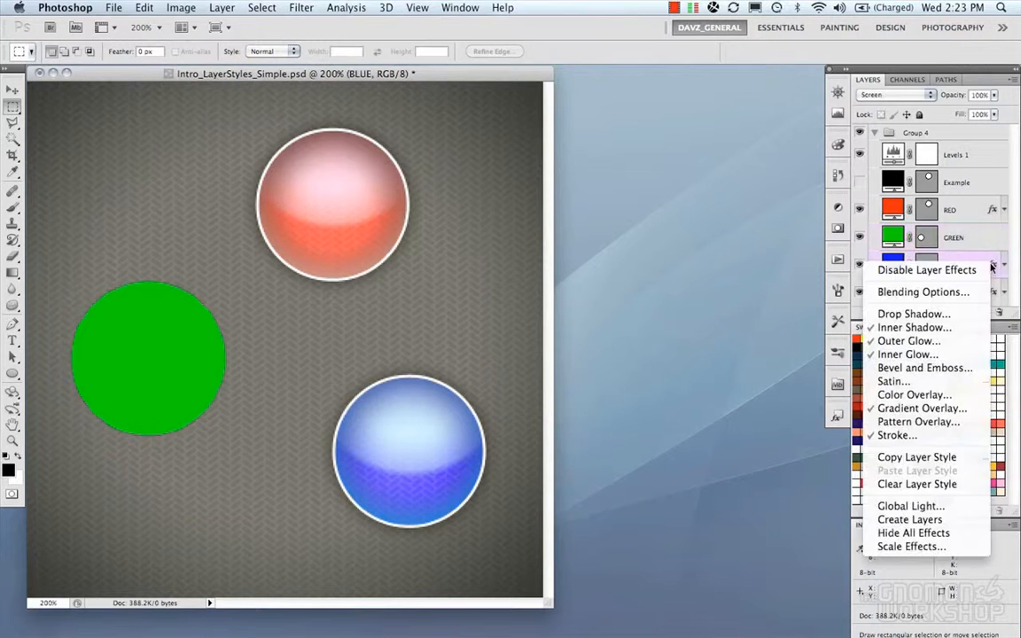
{"action": "left_click", "coordinate": [931, 484]}
Copy the RED layer's style, paste it onto the GREEN layer and collapse the GREEN layer's effects list
{"action": "left_click", "coordinate": [956, 210]}
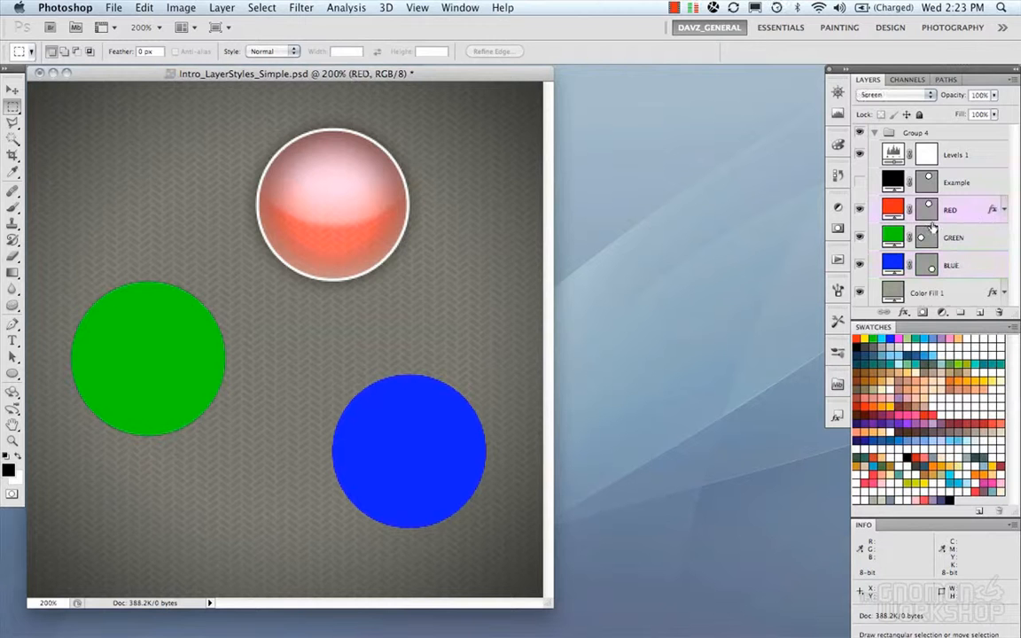
{"action": "right_click", "coordinate": [993, 212]}
{"action": "left_click", "coordinate": [969, 400]}
{"action": "left_click", "coordinate": [986, 241]}
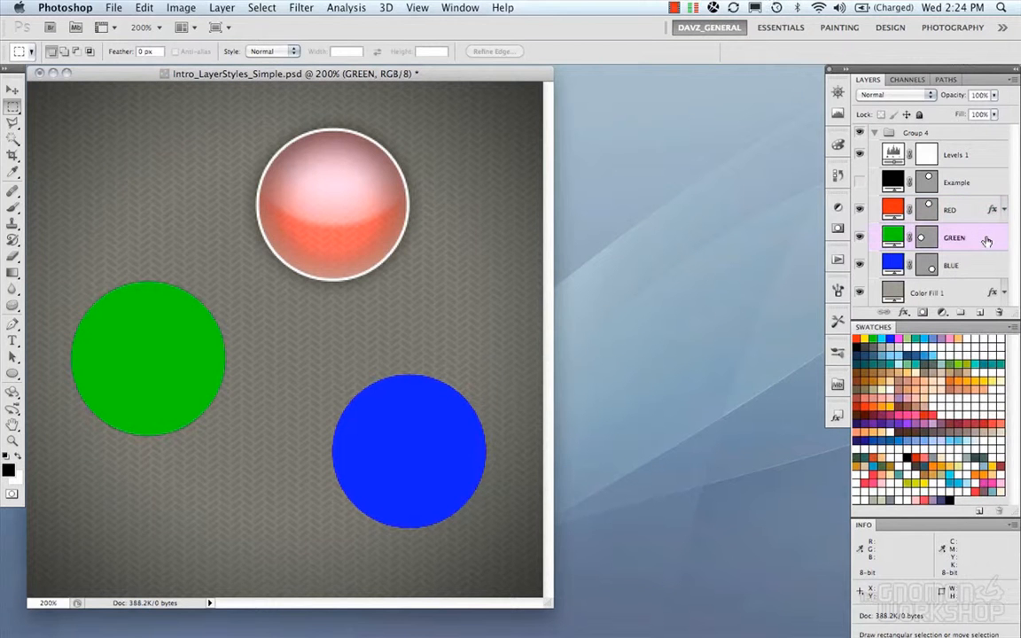
{"action": "right_click", "coordinate": [987, 241]}
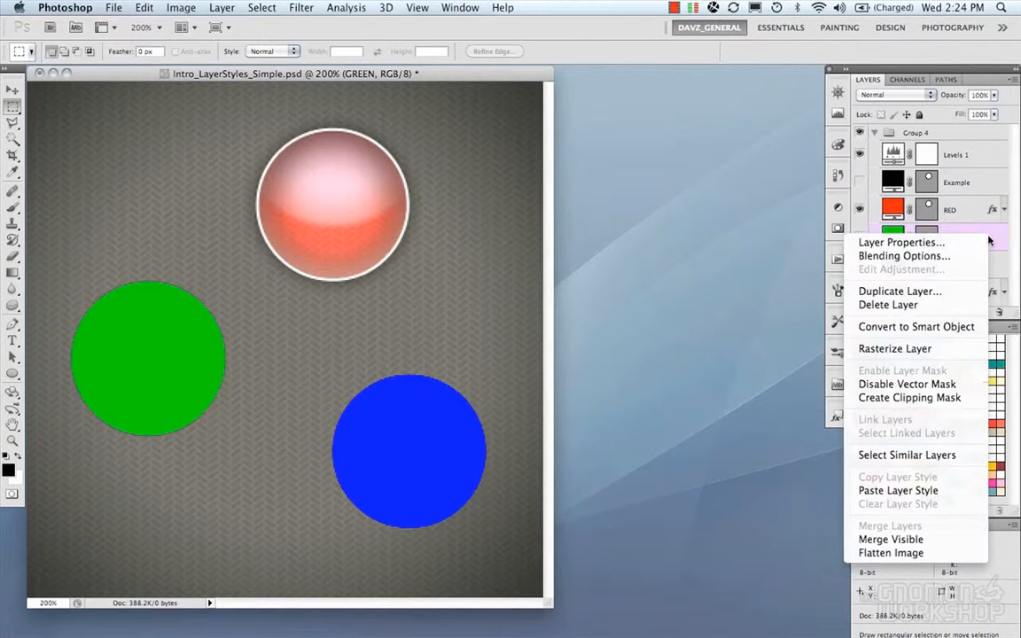
{"action": "left_click", "coordinate": [930, 492]}
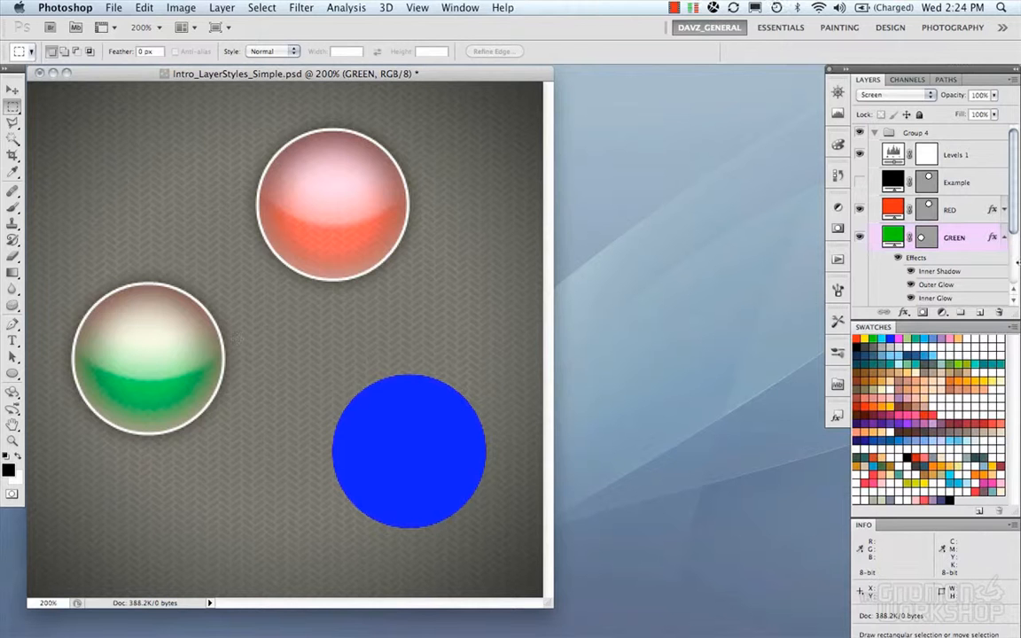
{"action": "left_click", "coordinate": [1005, 236]}
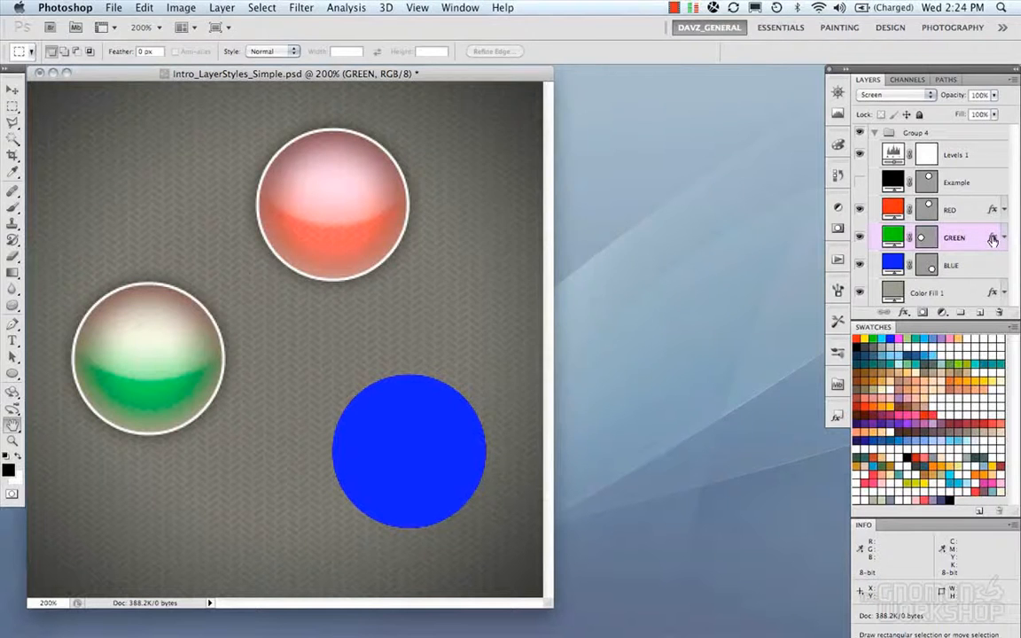
Examine the contribution of the GREEN layer's effects by toggling inner shadow, inner glow, color overlay and stroke in its layer style
{"action": "double_click", "coordinate": [993, 238]}
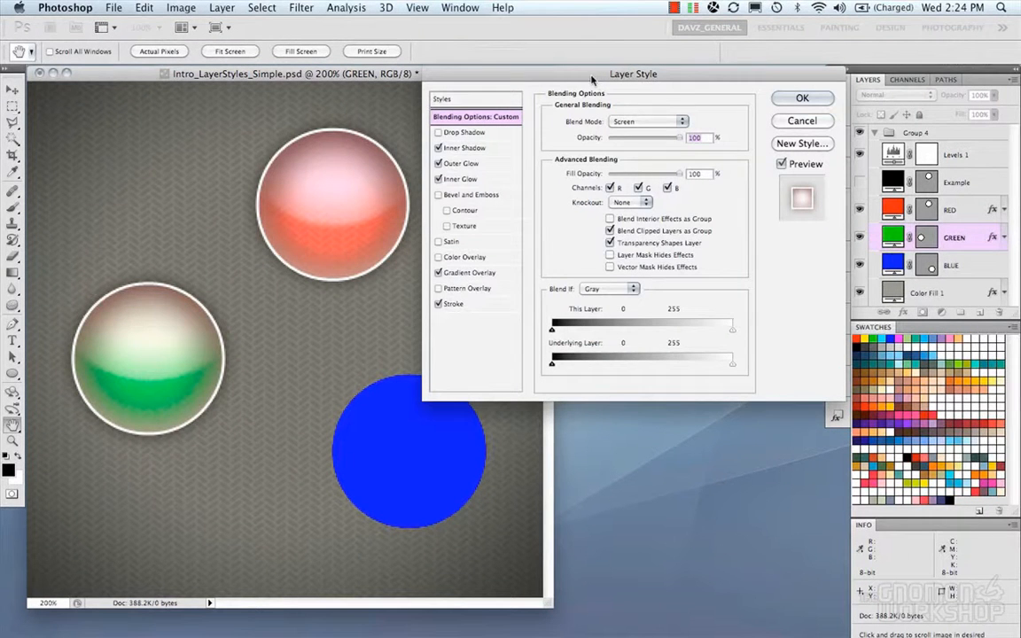
{"action": "left_click", "coordinate": [452, 148]}
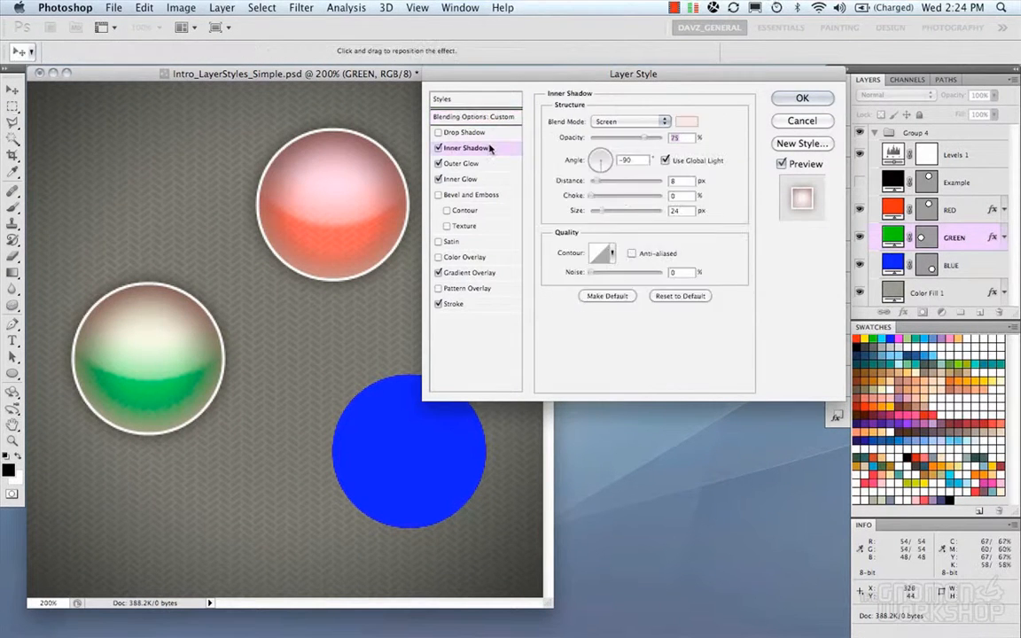
{"action": "left_click", "coordinate": [438, 149]}
{"action": "left_click", "coordinate": [438, 149]}
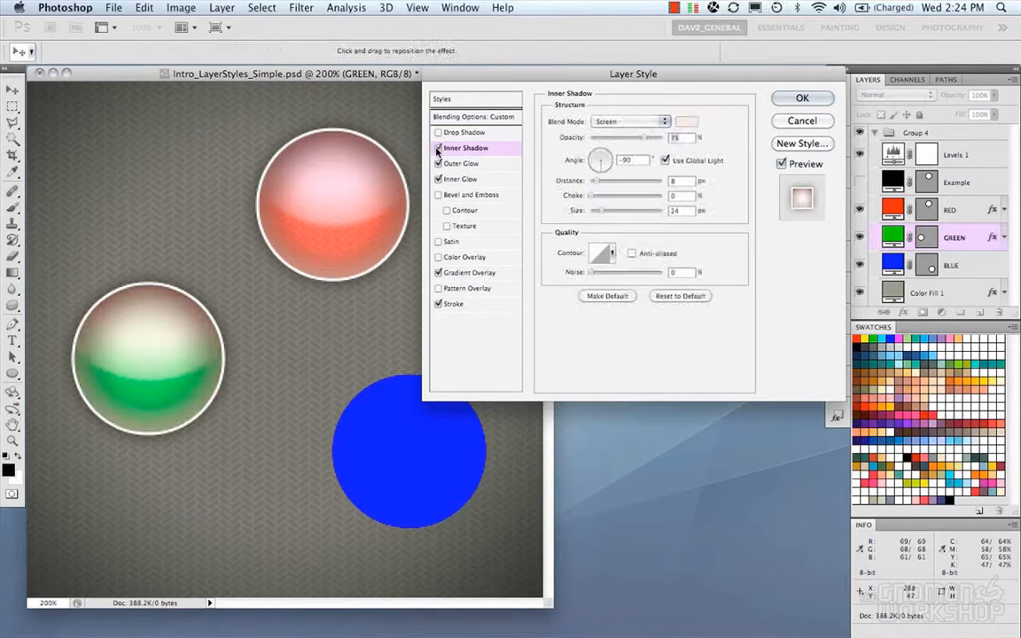
{"action": "left_click", "coordinate": [438, 164]}
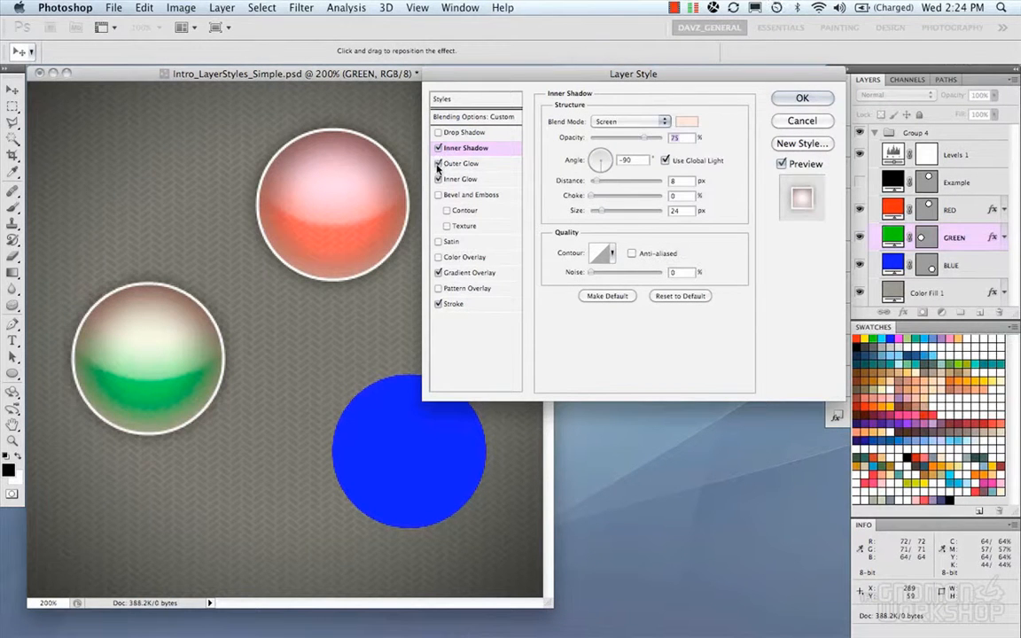
{"action": "left_click", "coordinate": [440, 179]}
{"action": "left_click", "coordinate": [439, 179]}
{"action": "left_click", "coordinate": [438, 257]}
{"action": "left_click", "coordinate": [438, 257]}
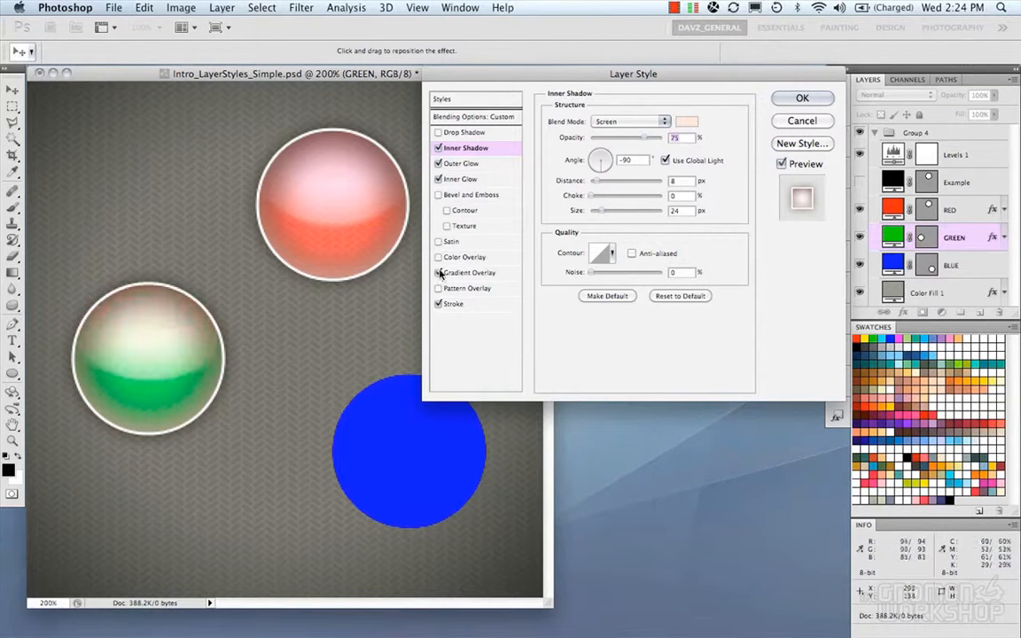
{"action": "left_click", "coordinate": [438, 303]}
{"action": "left_click", "coordinate": [438, 304]}
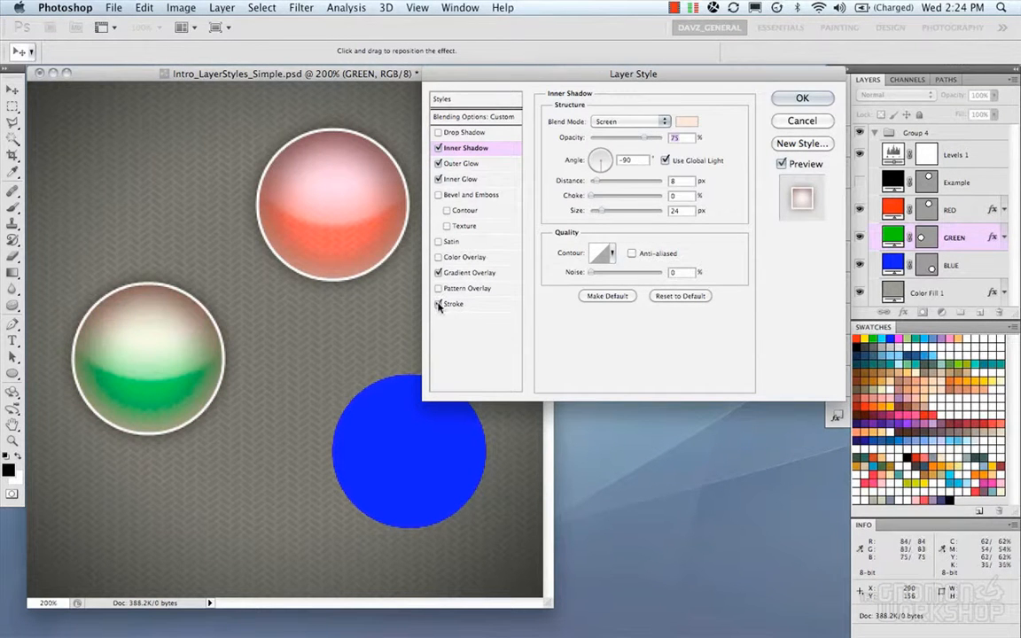
Compare the GREEN layer with and without its inner glow, and set the glow color to dark green 1a3d11
{"action": "left_click", "coordinate": [438, 179]}
{"action": "left_click", "coordinate": [437, 179]}
{"action": "left_click", "coordinate": [452, 179]}
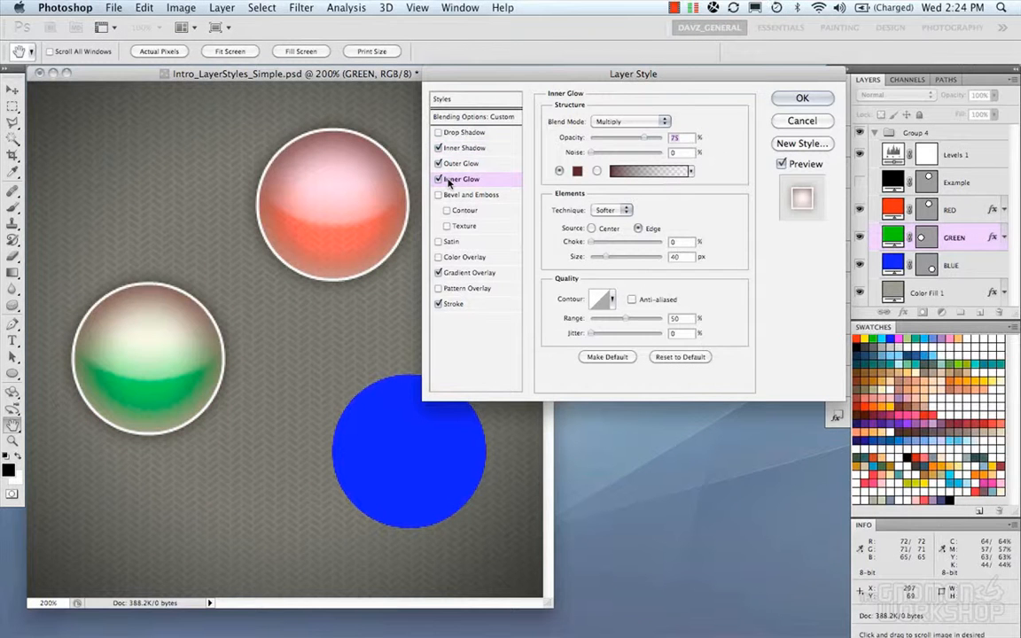
{"action": "left_click", "coordinate": [438, 179]}
{"action": "left_click", "coordinate": [438, 179]}
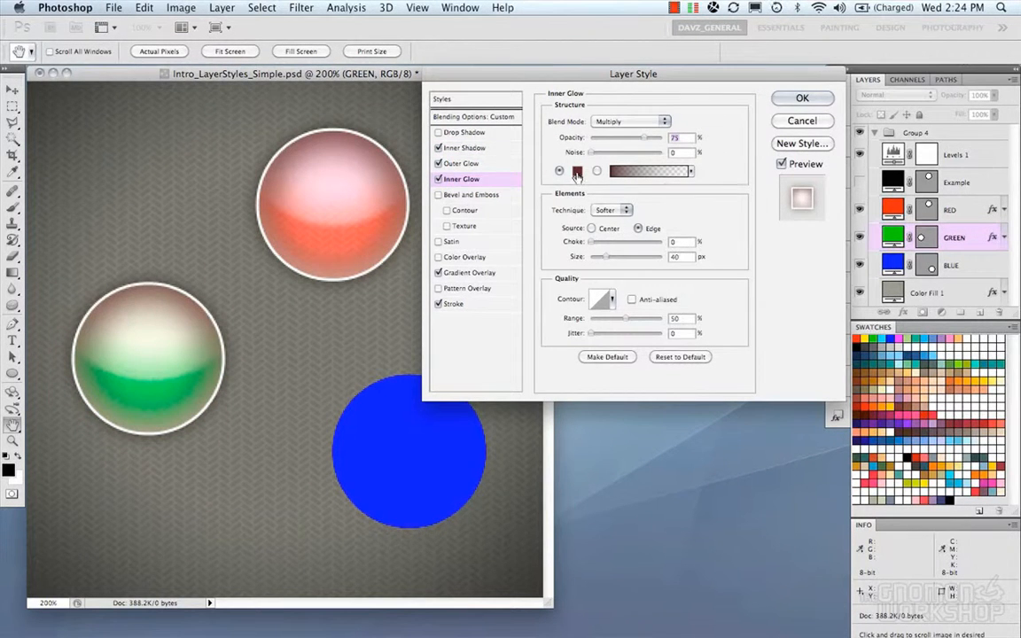
{"action": "left_click", "coordinate": [577, 172]}
{"action": "mouse_move", "coordinate": [448, 262]}
{"action": "left_mouse_down"}
{"action": "mouse_move", "coordinate": [444, 251]}
{"action": "mouse_move", "coordinate": [471, 249]}
{"action": "left_mouse_up"}
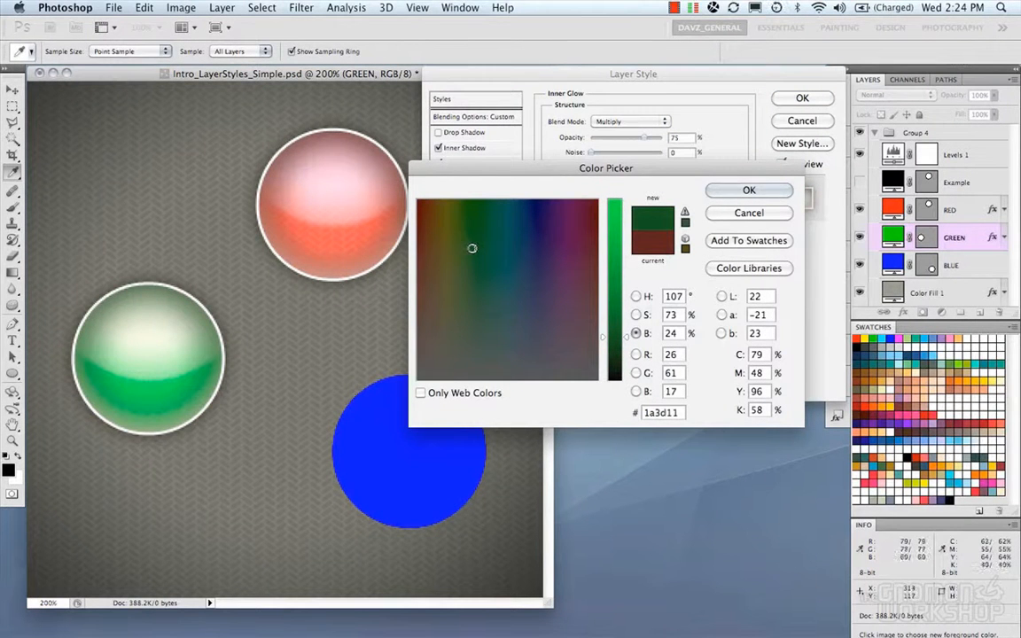
{"action": "mouse_move", "coordinate": [630, 338]}
{"action": "left_mouse_down"}
{"action": "mouse_move", "coordinate": [629, 323]}
{"action": "mouse_move", "coordinate": [626, 339]}
{"action": "left_mouse_up"}
{"action": "key", "text": "Return"}
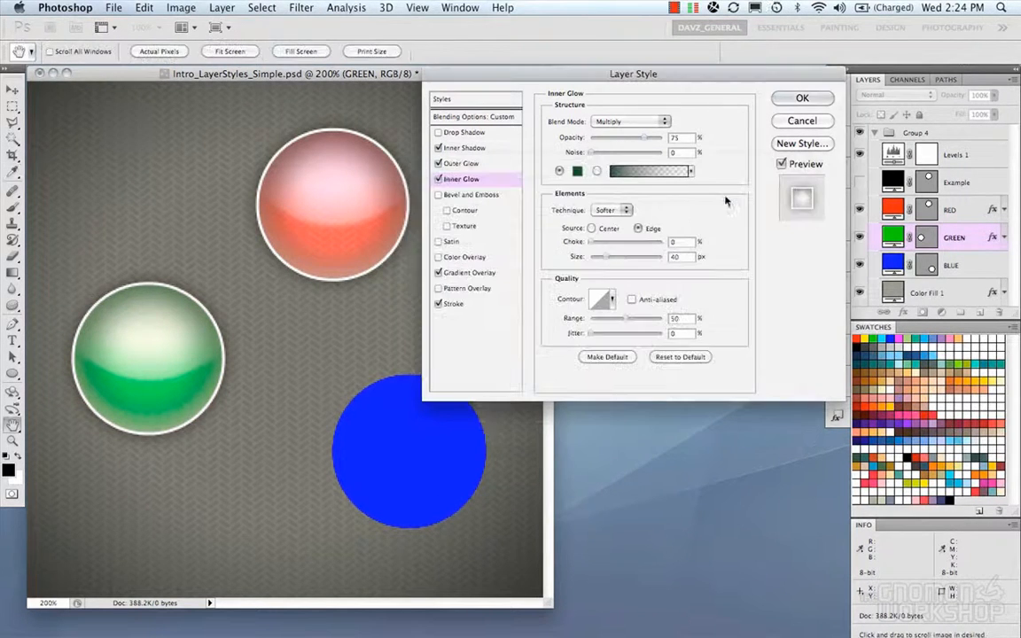
Compare the GREEN layer's outer glow and inner shadow on and off, and set the inner shadow color to pale yellow fcf5a4
{"action": "left_click", "coordinate": [462, 164]}
{"action": "left_click", "coordinate": [439, 164]}
{"action": "left_click", "coordinate": [438, 164]}
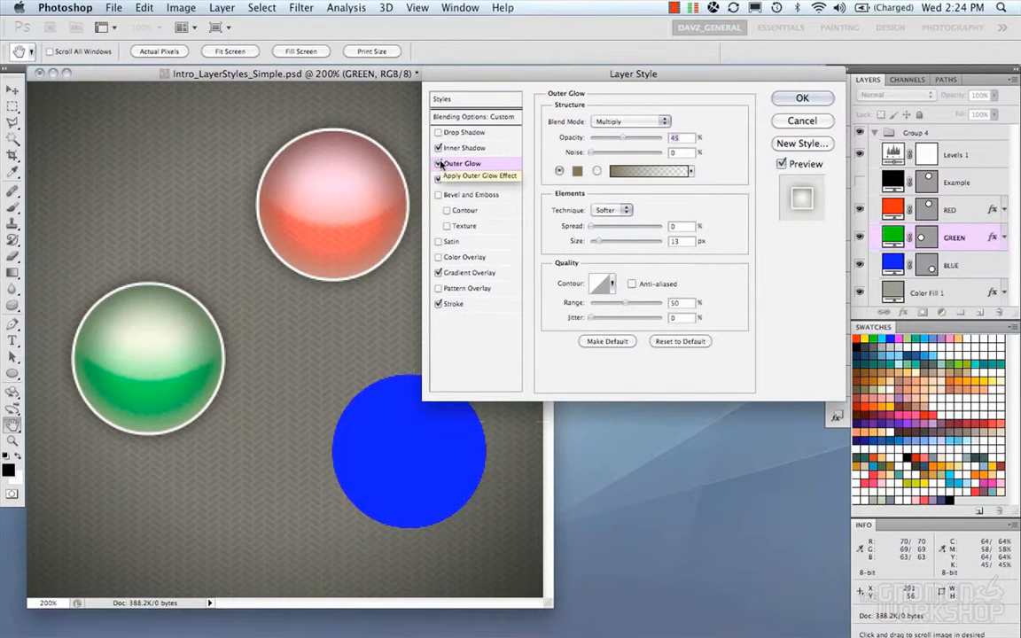
{"action": "left_click", "coordinate": [442, 148]}
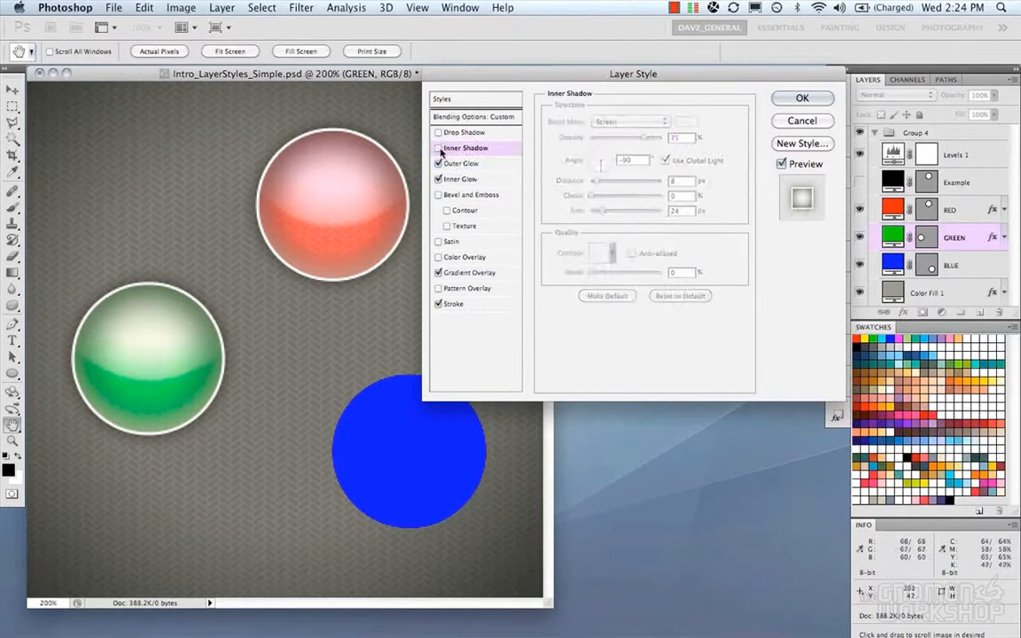
{"action": "left_click", "coordinate": [439, 148]}
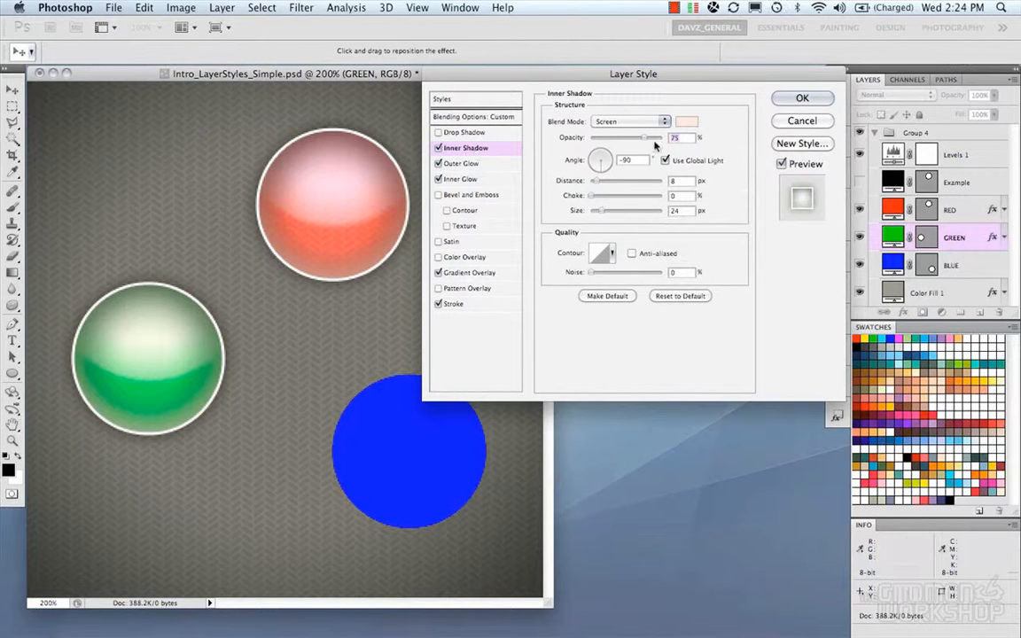
{"action": "left_click", "coordinate": [685, 123]}
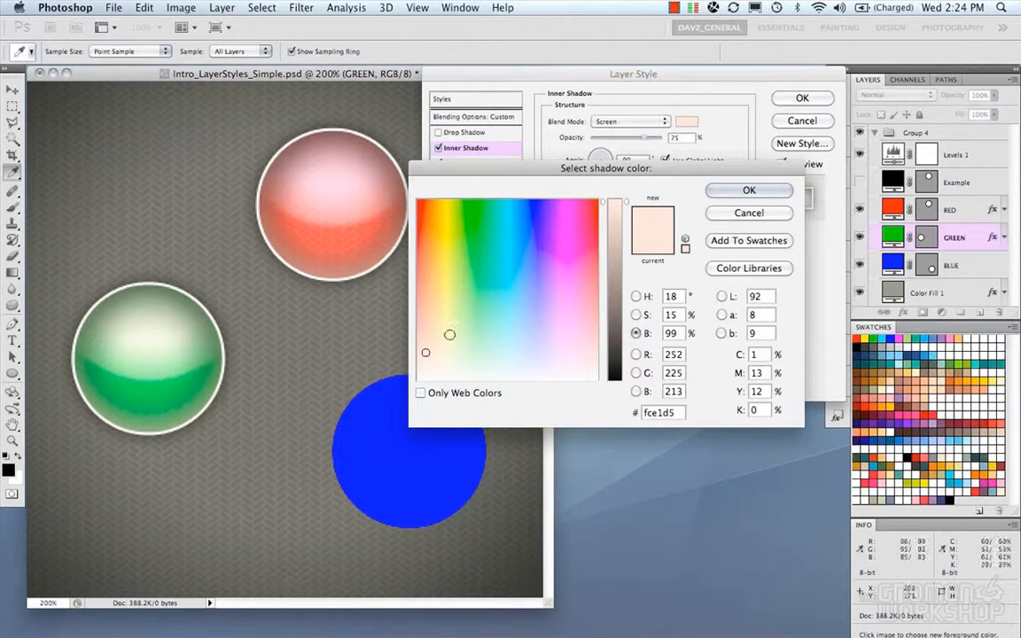
{"action": "left_click_drag", "start_coordinate": [428, 353], "coordinate": [445, 318]}
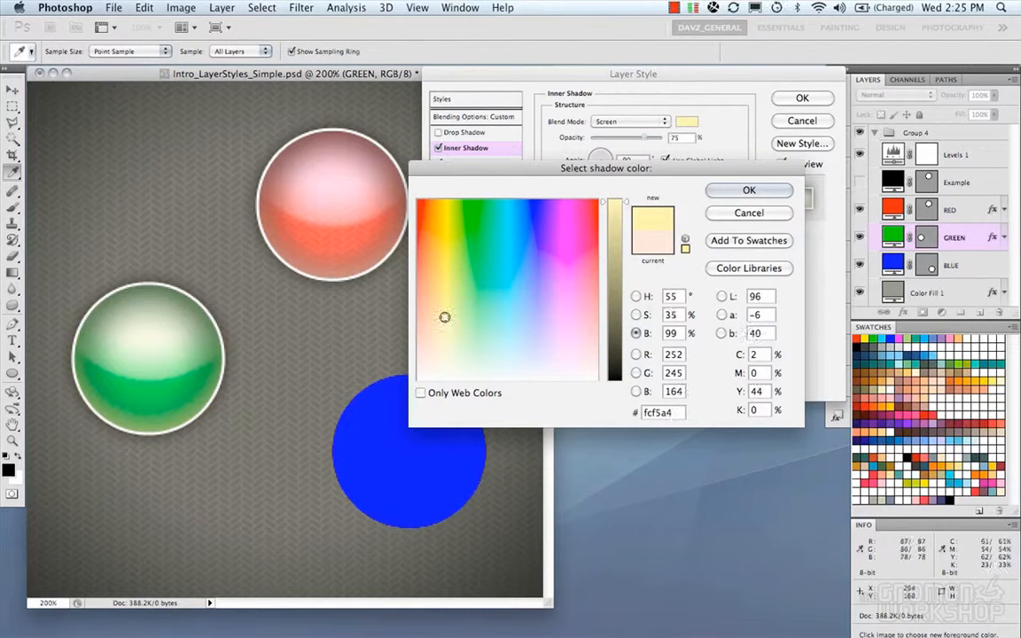
{"action": "left_click", "coordinate": [718, 190]}
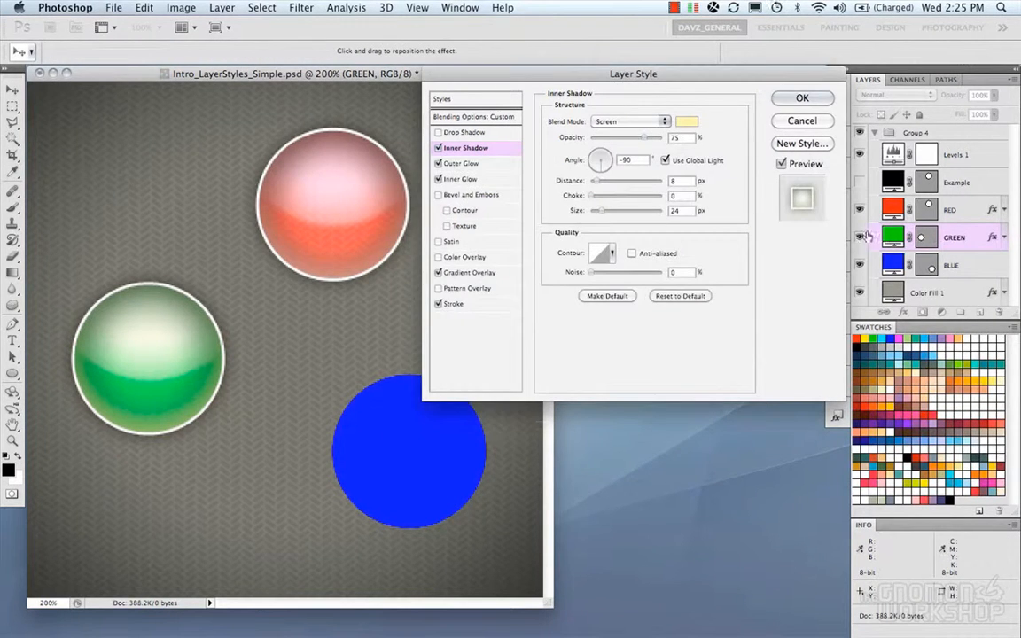
Recolor the pink stop at 45% in the GREEN layer's gradient overlay to pale yellow and accept the gradient
{"action": "left_click", "coordinate": [478, 273]}
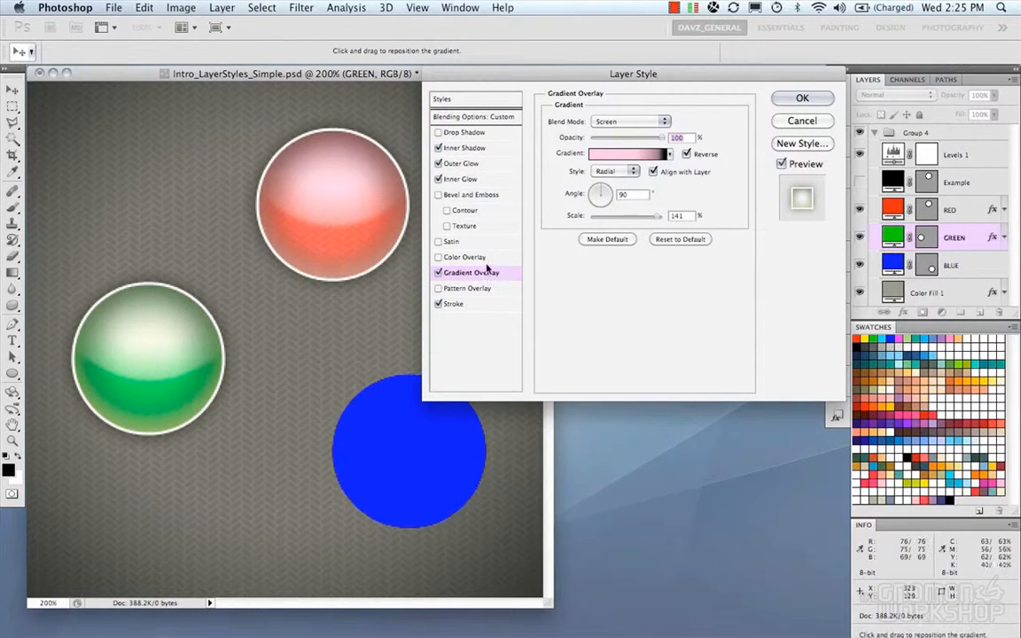
{"action": "left_click", "coordinate": [638, 159]}
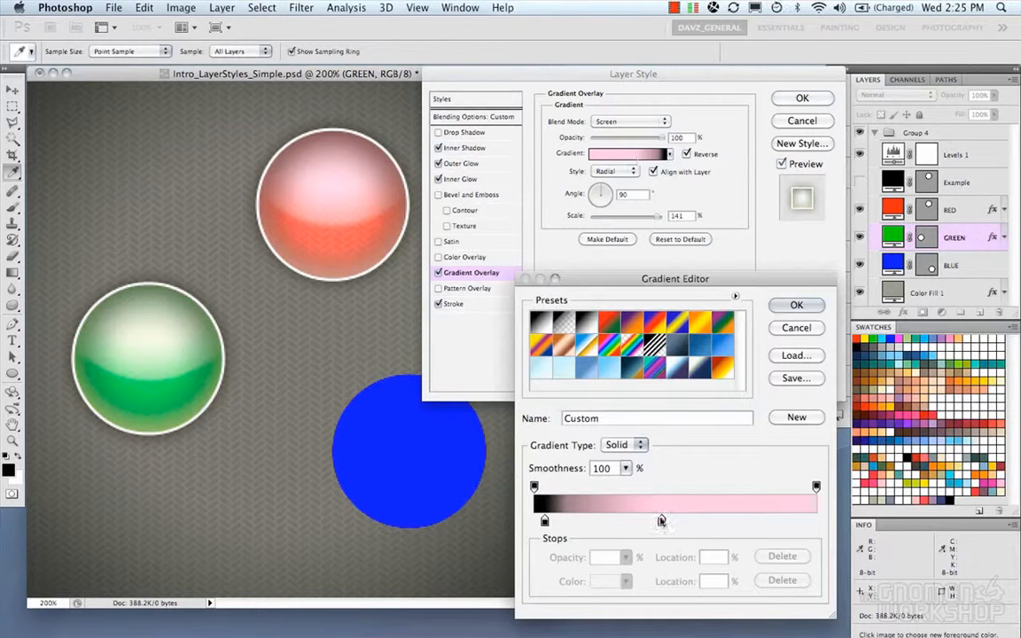
{"action": "left_click", "coordinate": [662, 521]}
{"action": "left_click", "coordinate": [605, 583]}
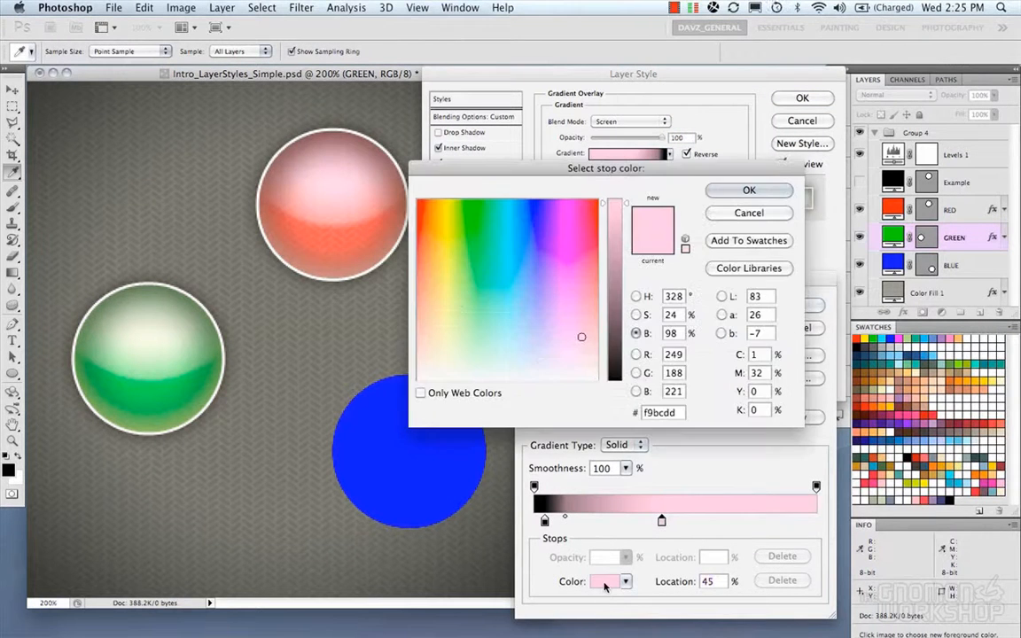
{"action": "left_click", "coordinate": [484, 331]}
{"action": "left_click", "coordinate": [481, 345]}
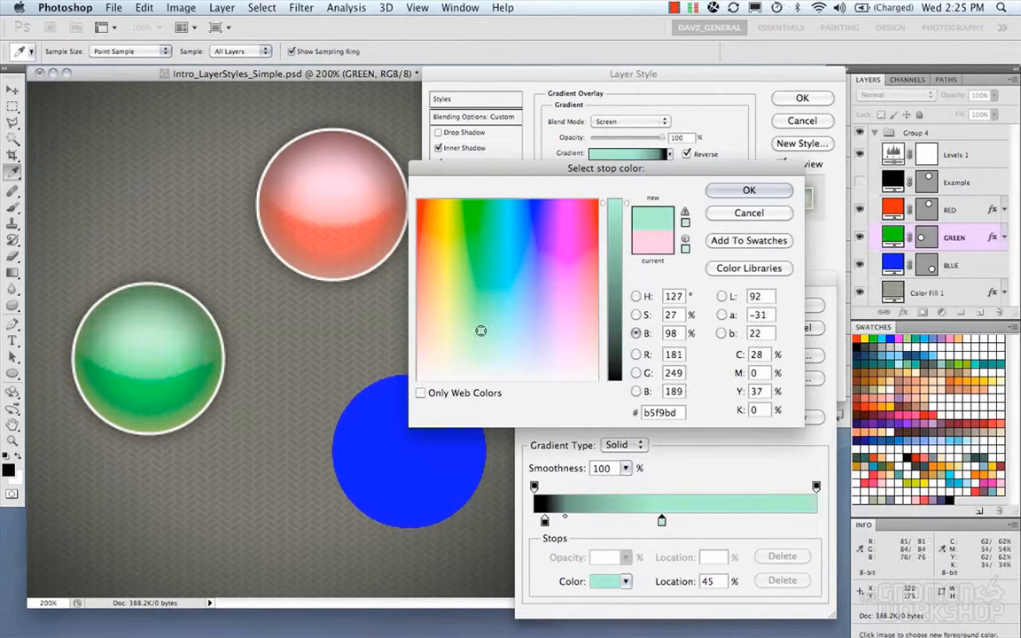
{"action": "left_click_drag", "start_coordinate": [480, 345], "coordinate": [447, 340]}
{"action": "left_click", "coordinate": [728, 191]}
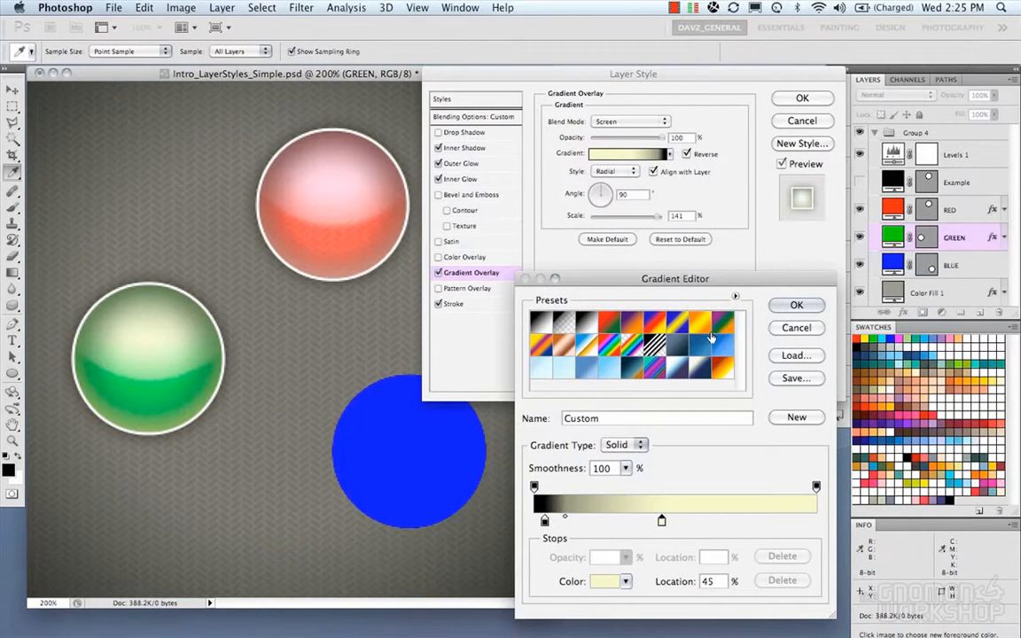
{"action": "left_click", "coordinate": [794, 304]}
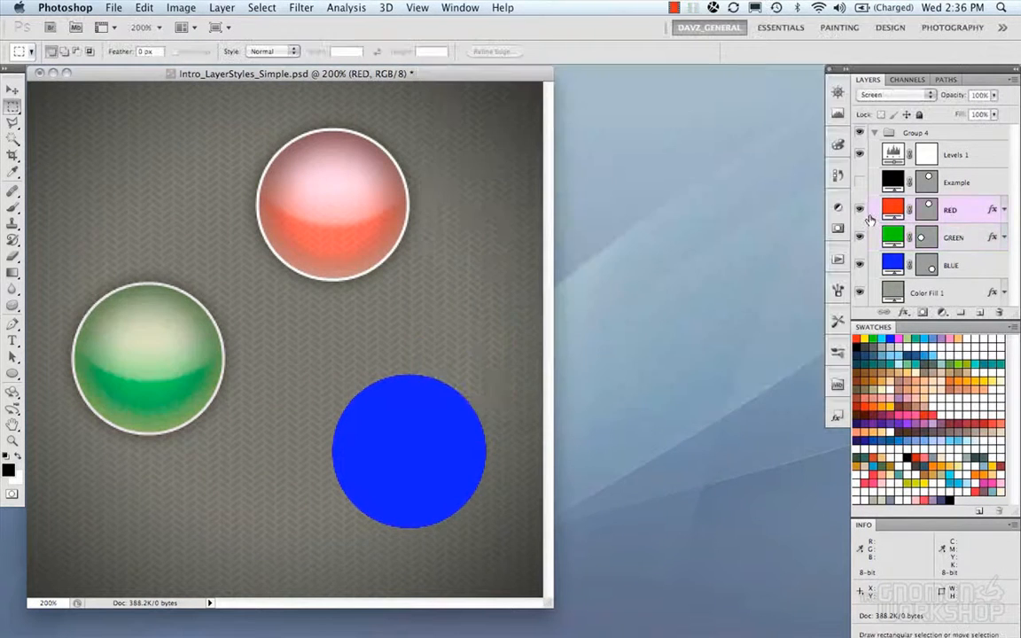
Copy the GREEN layer's style and paste it onto the BLUE layer
{"action": "left_click", "coordinate": [991, 233]}
{"action": "right_click", "coordinate": [992, 236]}
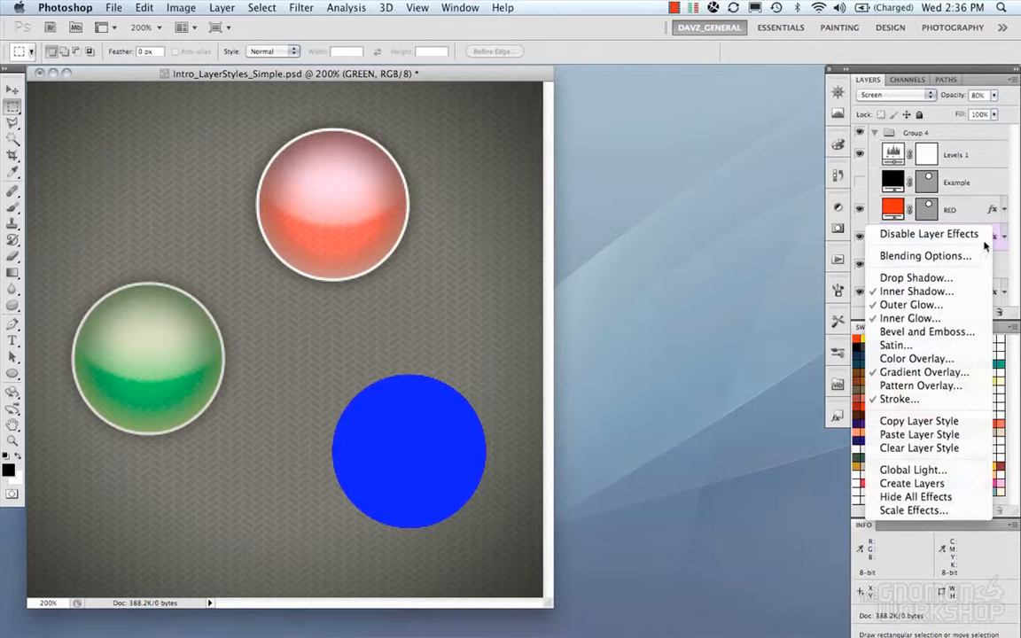
{"action": "left_click", "coordinate": [897, 421]}
{"action": "left_click", "coordinate": [962, 265]}
{"action": "right_click", "coordinate": [962, 265]}
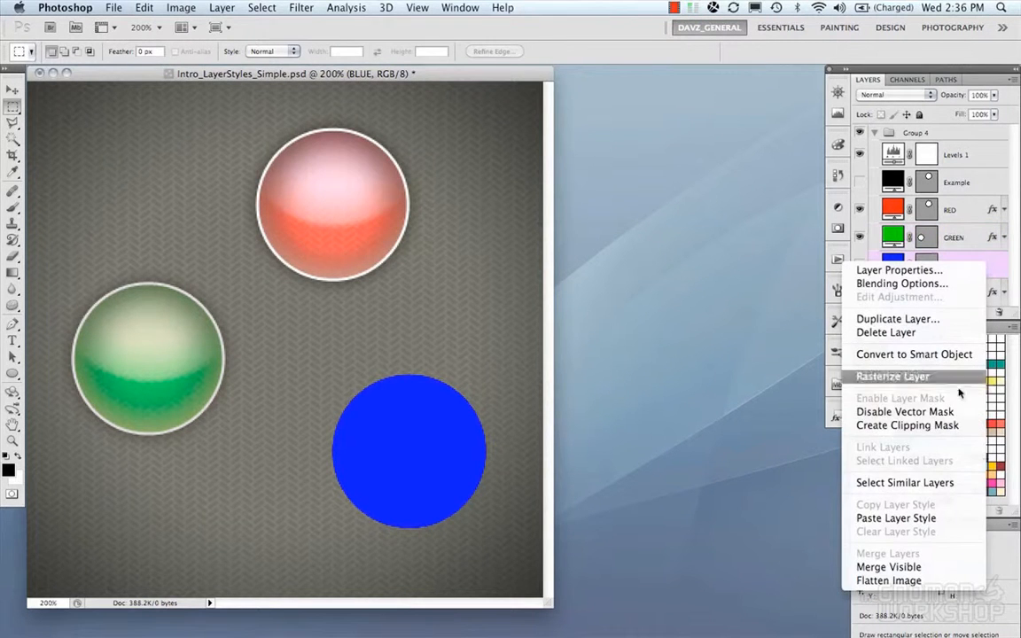
{"action": "left_click", "coordinate": [933, 524]}
Set the BLUE layer's inner shadow color to light cyan b0f6fc
{"action": "double_click", "coordinate": [957, 291]}
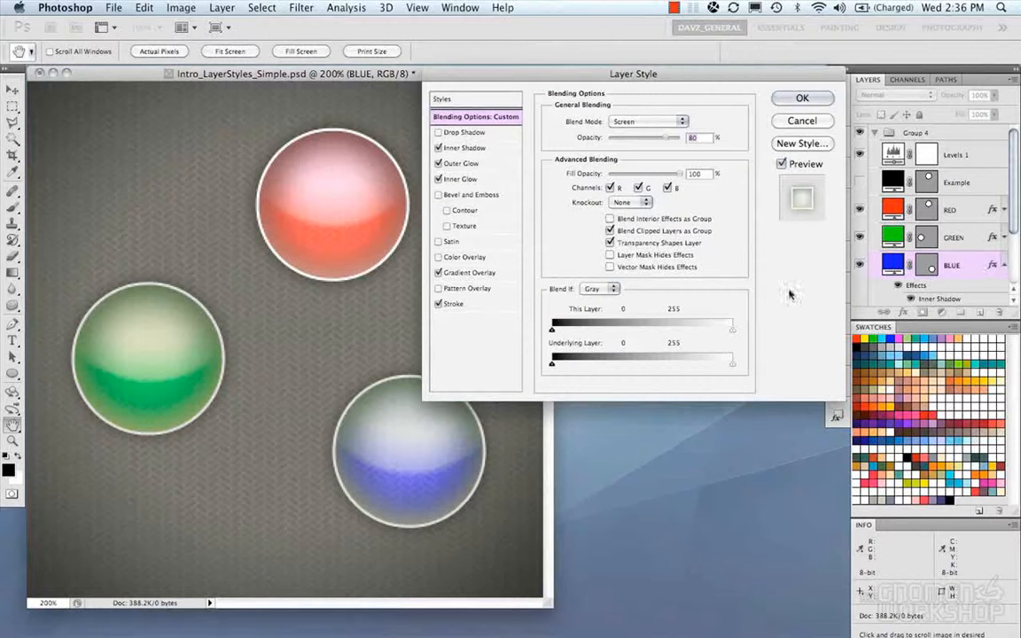
{"action": "left_click", "coordinate": [452, 147]}
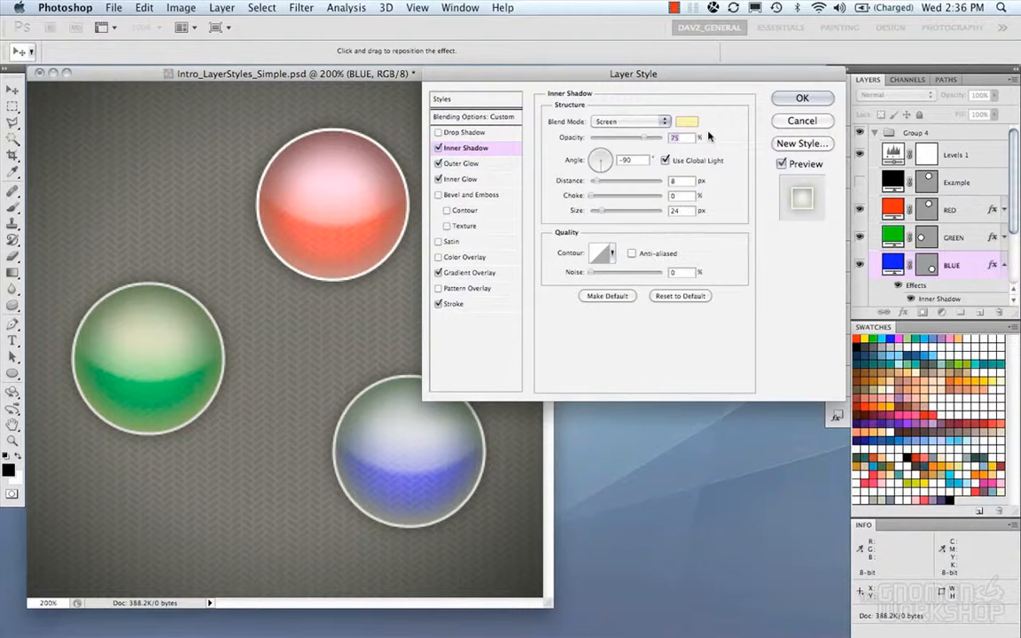
{"action": "left_click", "coordinate": [686, 122]}
{"action": "left_click_drag", "start_coordinate": [597, 164], "coordinate": [612, 160]}
{"action": "left_click_drag", "start_coordinate": [538, 322], "coordinate": [521, 321]}
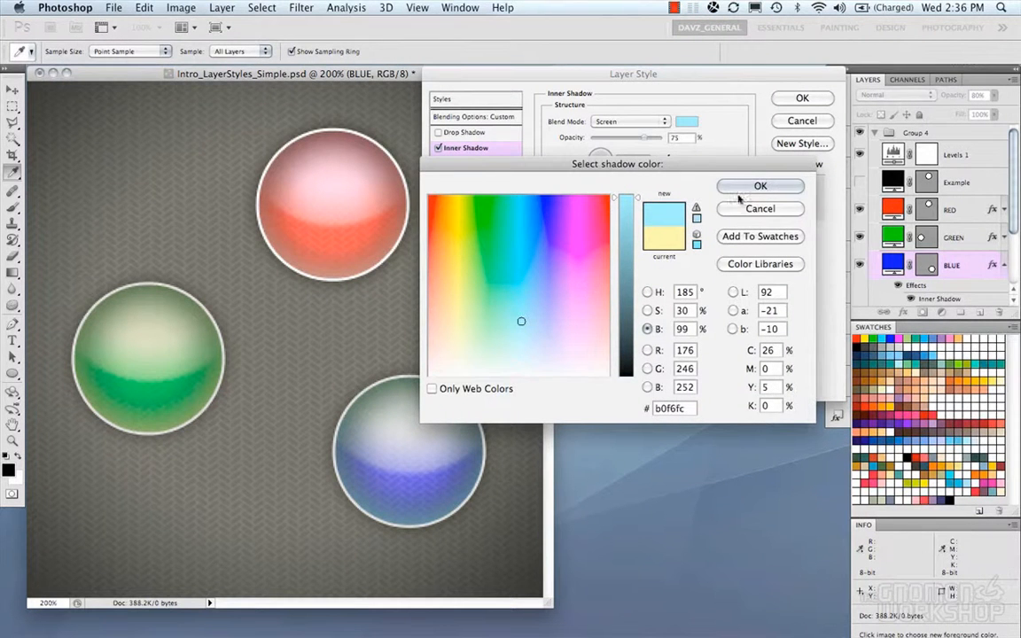
{"action": "left_click", "coordinate": [760, 186]}
Switch the BLUE layer's inner glow to a gradient and recolor its stop at 0% to dark blue
{"action": "left_click", "coordinate": [497, 169]}
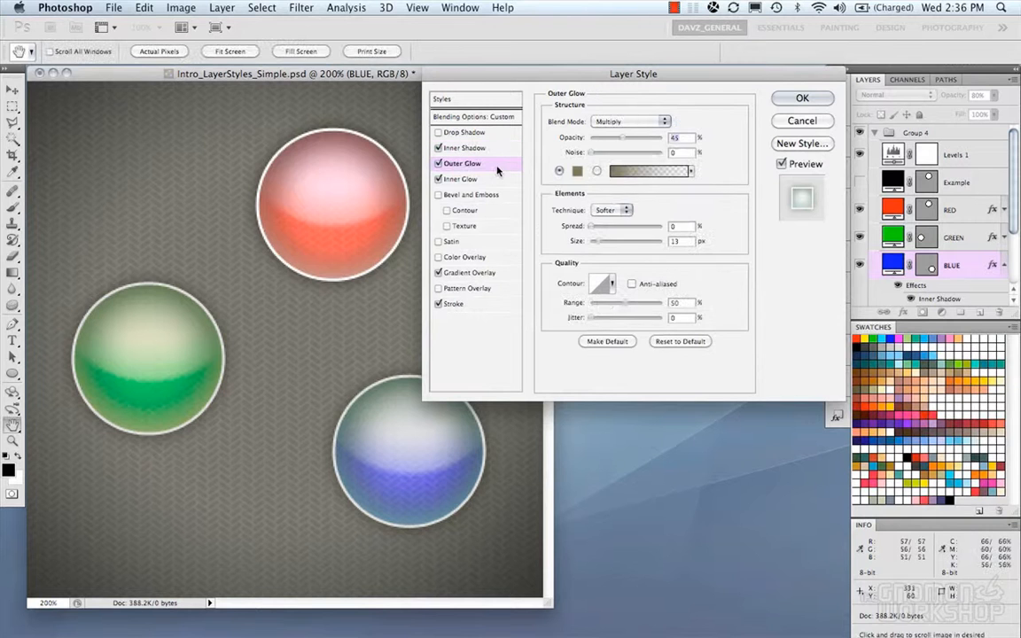
{"action": "left_click", "coordinate": [475, 179]}
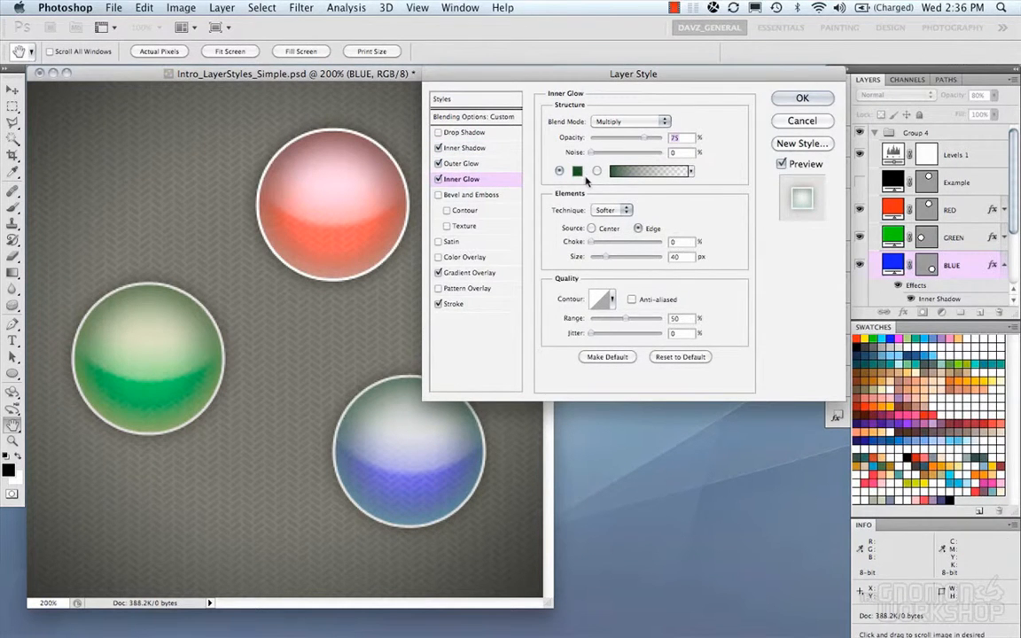
{"action": "left_click", "coordinate": [630, 171]}
{"action": "left_click", "coordinate": [533, 520]}
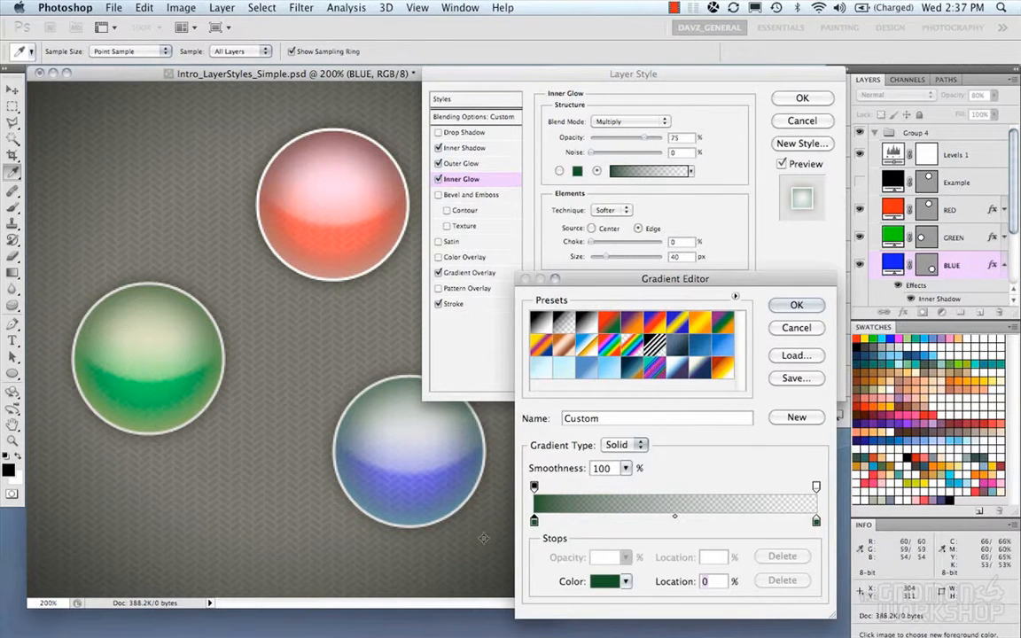
{"action": "double_click", "coordinate": [536, 523]}
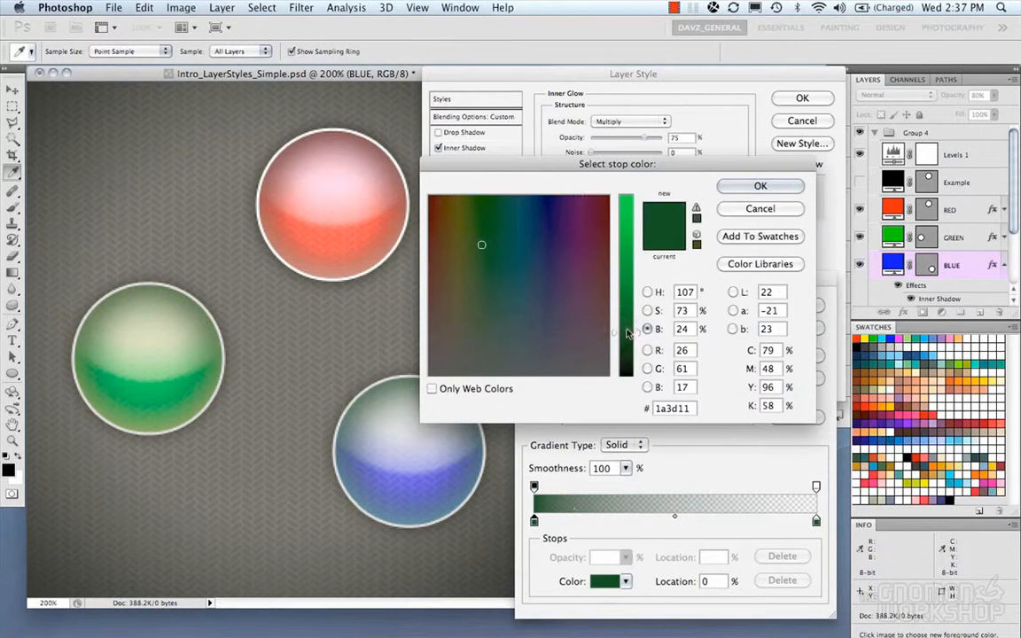
{"action": "left_click_drag", "start_coordinate": [483, 245], "coordinate": [544, 242]}
{"action": "left_click", "coordinate": [761, 186]}
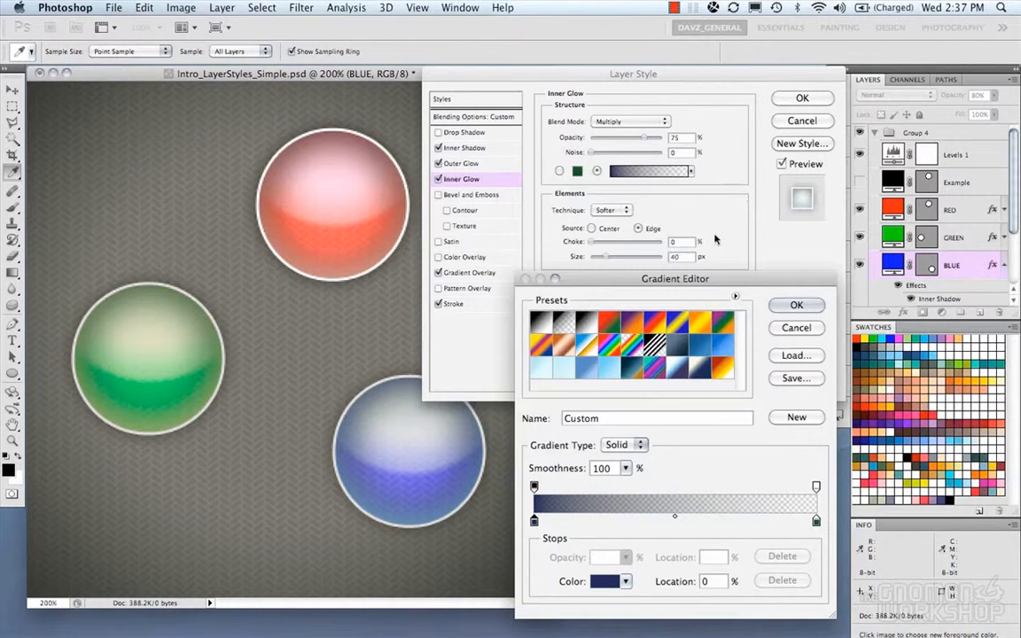
{"action": "left_click", "coordinate": [799, 305]}
Recolor the pale yellow stop at 45% in the BLUE layer's gradient overlay to light sky blue and accept the layer style
{"action": "left_click", "coordinate": [480, 272]}
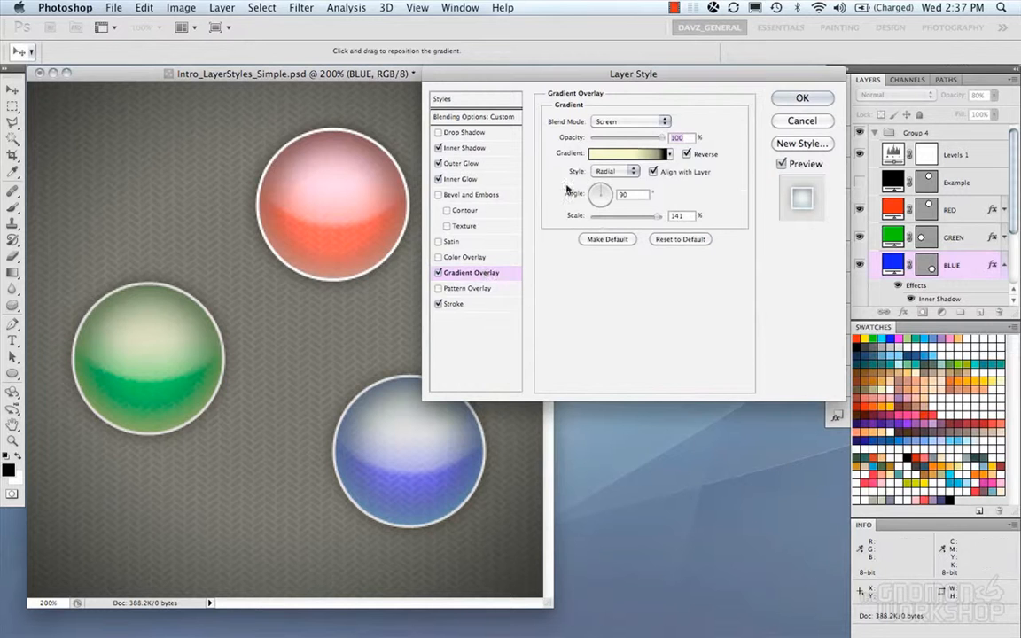
{"action": "left_click", "coordinate": [628, 153]}
{"action": "left_click", "coordinate": [664, 522]}
{"action": "key", "text": "super+z"}
{"action": "left_click", "coordinate": [662, 522]}
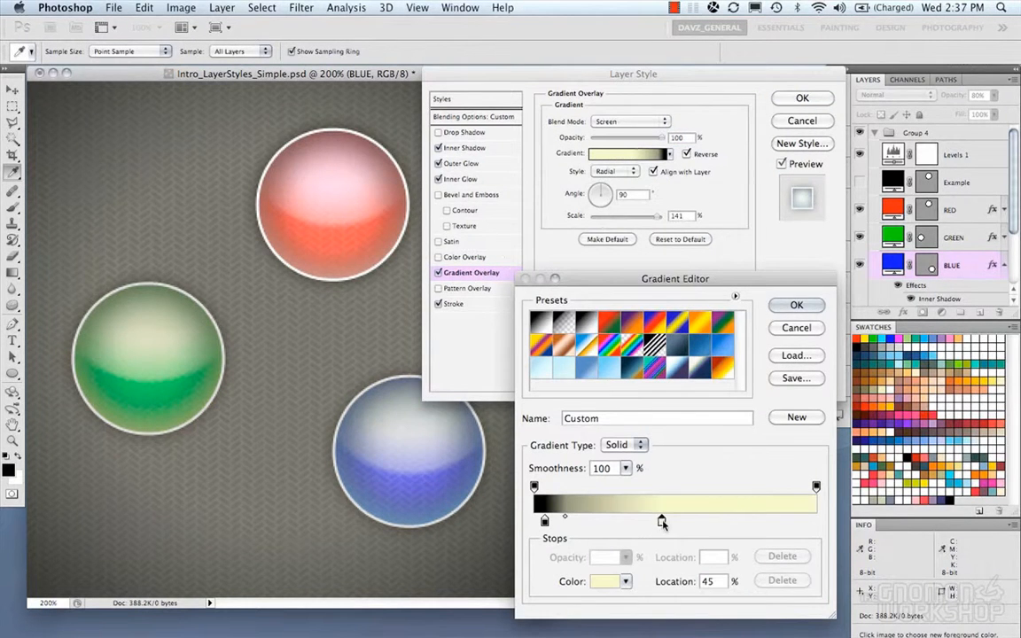
{"action": "left_click", "coordinate": [609, 581]}
{"action": "mouse_move", "coordinate": [501, 324]}
{"action": "left_mouse_down"}
{"action": "mouse_move", "coordinate": [501, 337]}
{"action": "mouse_move", "coordinate": [524, 335]}
{"action": "mouse_move", "coordinate": [521, 316]}
{"action": "left_mouse_up"}
{"action": "left_click", "coordinate": [759, 186]}
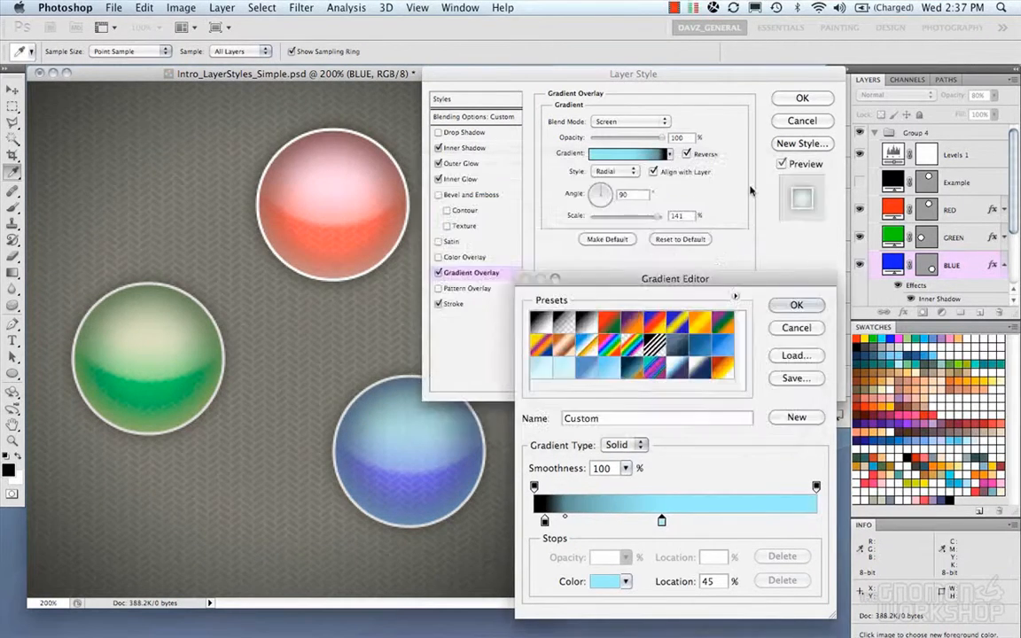
{"action": "left_click", "coordinate": [789, 304]}
{"action": "left_click", "coordinate": [801, 98]}
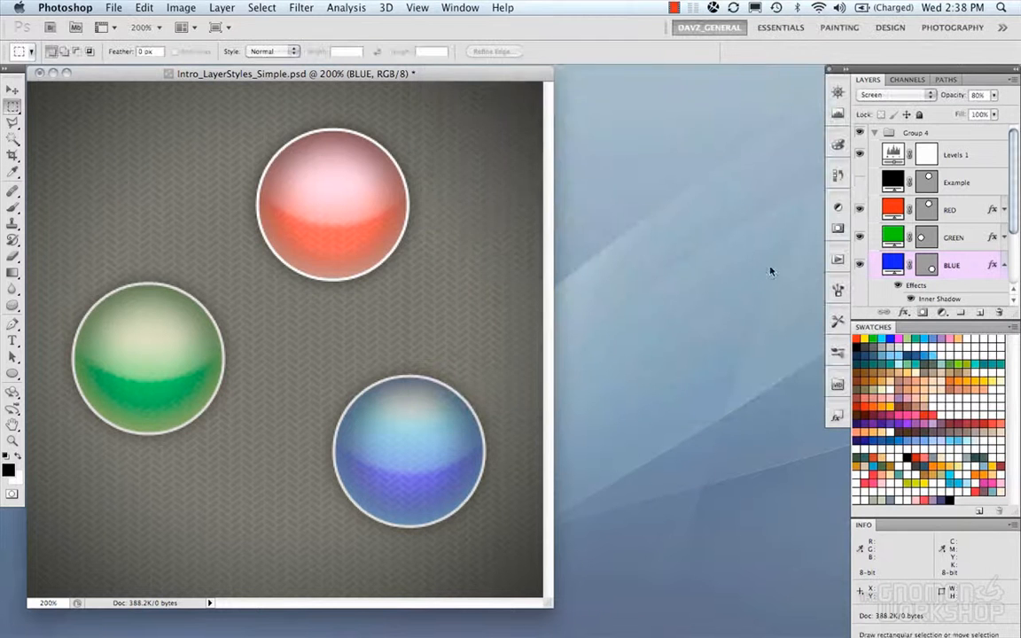
Switch all of the BLUE layer's effects off and on repeatedly to compare the circle with and without its style
{"action": "scroll", "coordinate": [1007, 234], "scroll_direction": "down", "scroll_amount": 3}
{"action": "scroll", "coordinate": [1011, 233], "scroll_direction": "up", "scroll_amount": 1}
{"action": "left_click", "coordinate": [1005, 219]}
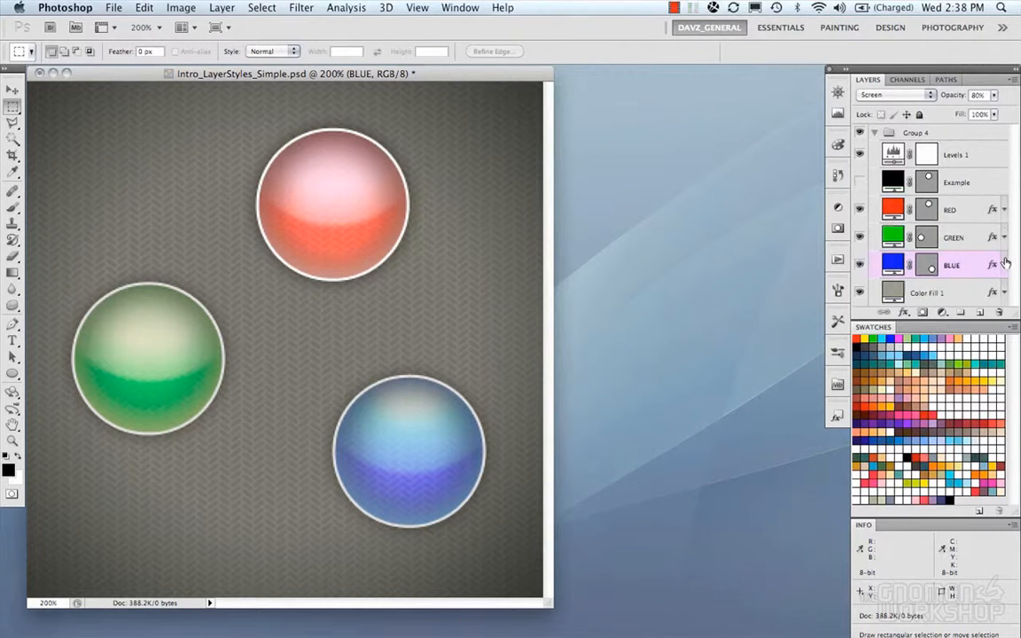
{"action": "left_click", "coordinate": [1005, 265]}
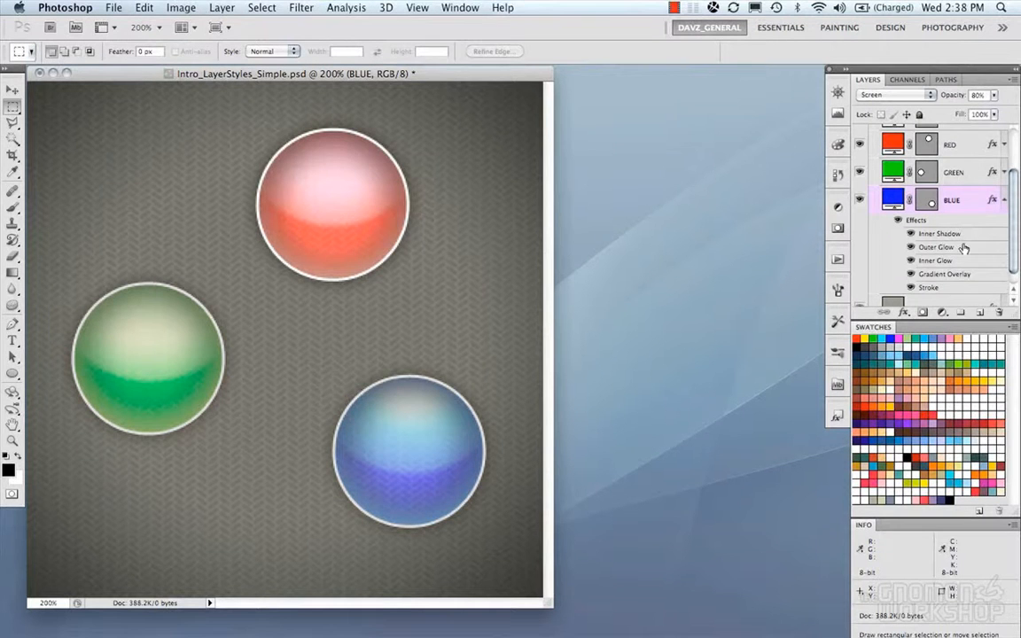
{"action": "scroll", "coordinate": [958, 239], "scroll_direction": "down", "scroll_amount": 1}
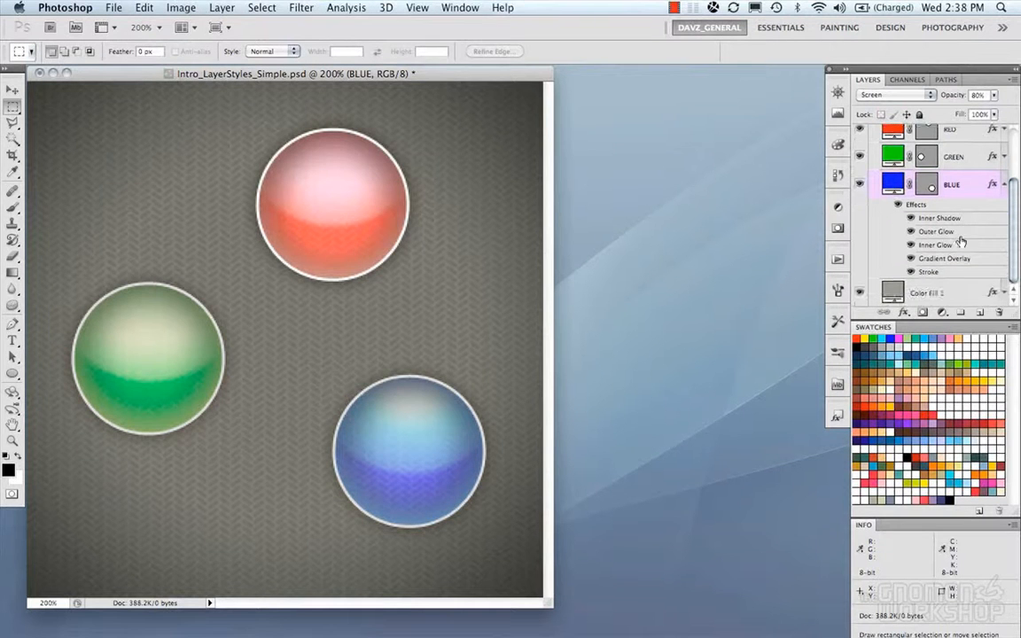
{"action": "left_click", "coordinate": [898, 204]}
{"action": "left_click", "coordinate": [898, 204]}
{"action": "left_click", "coordinate": [898, 205]}
{"action": "left_click", "coordinate": [898, 205]}
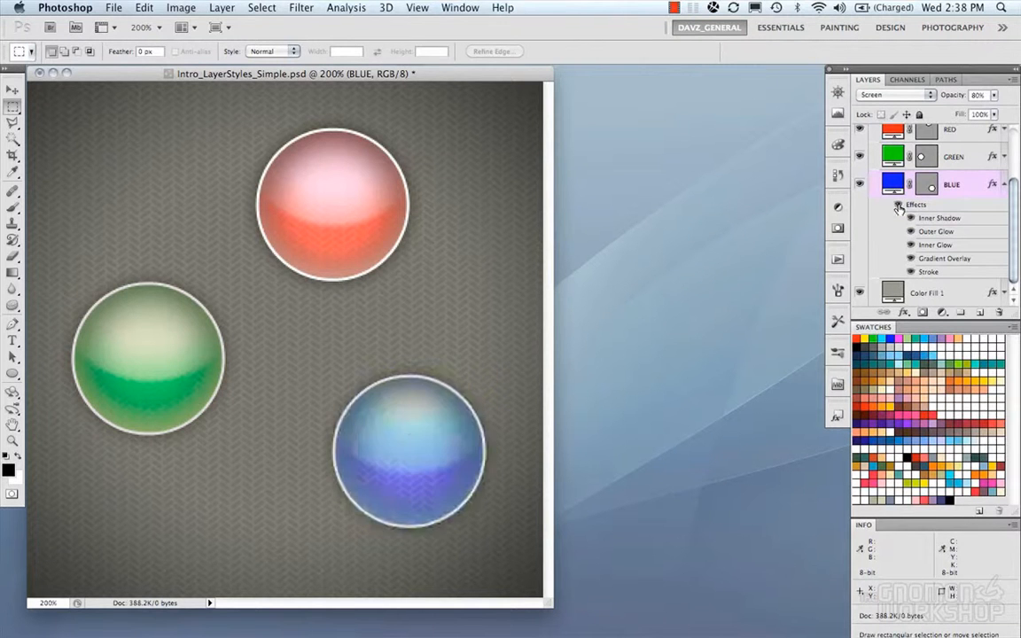
{"action": "left_click", "coordinate": [898, 204]}
{"action": "left_click", "coordinate": [898, 205]}
Toggle the BLUE layer's inner shadow, outer glow, inner glow, gradient overlay and stroke off and on one at a time, and collapse its effects list
{"action": "left_click", "coordinate": [909, 217]}
{"action": "left_click", "coordinate": [910, 217]}
{"action": "left_click", "coordinate": [910, 233]}
{"action": "left_click", "coordinate": [910, 233]}
{"action": "left_click", "coordinate": [911, 246]}
{"action": "left_click", "coordinate": [911, 245]}
{"action": "left_click", "coordinate": [911, 259]}
{"action": "left_click", "coordinate": [910, 258]}
{"action": "left_click", "coordinate": [911, 272]}
{"action": "left_click", "coordinate": [910, 272]}
{"action": "left_click", "coordinate": [1006, 184]}
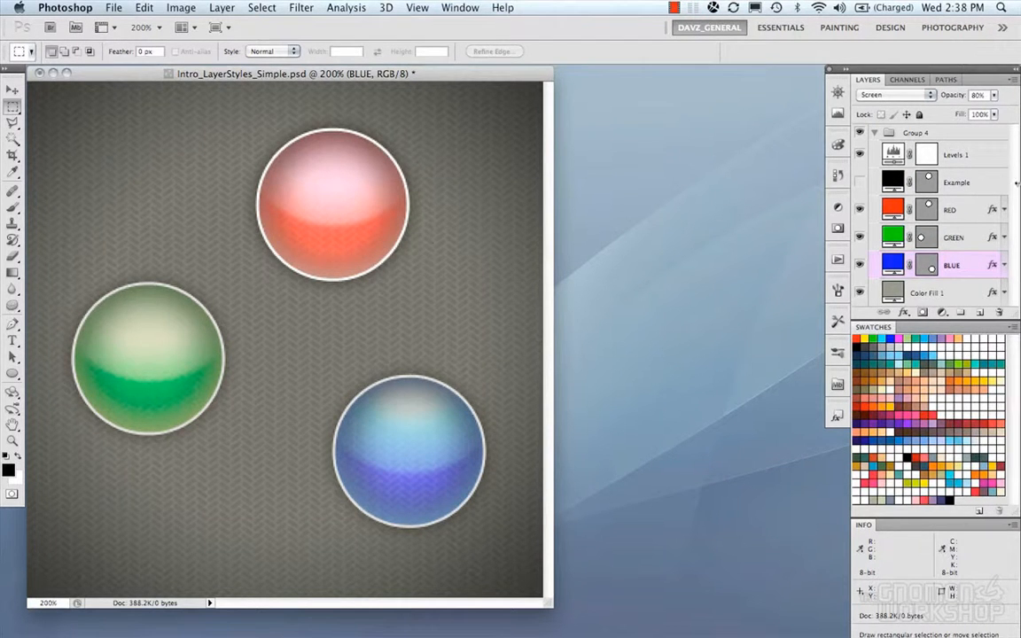
Hide all layer effects in the document from the RED layer and show them all again
{"action": "left_click", "coordinate": [975, 210]}
{"action": "right_click", "coordinate": [993, 210]}
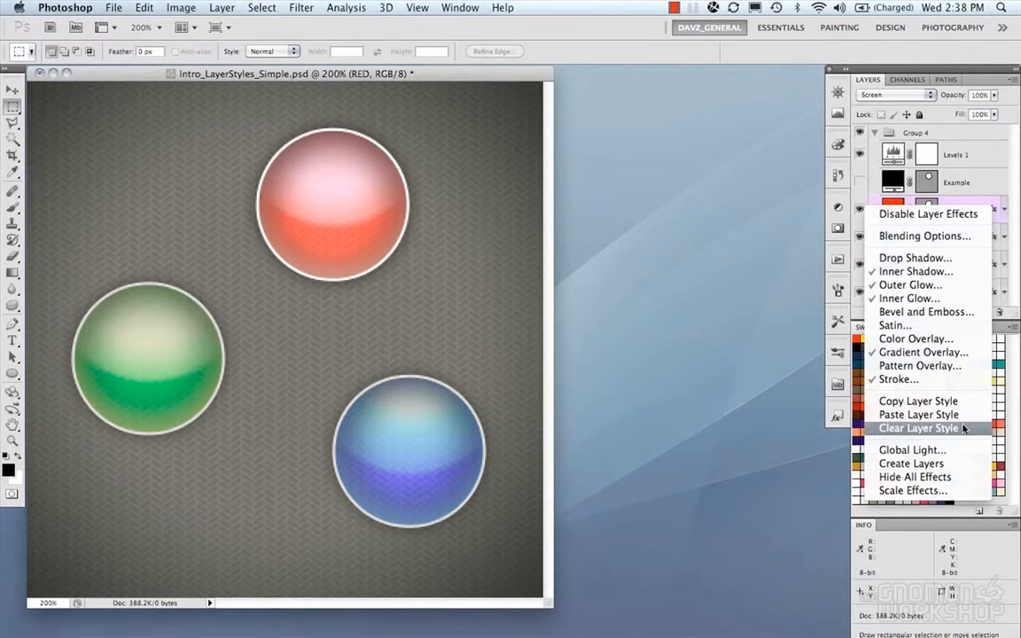
{"action": "left_click", "coordinate": [956, 477]}
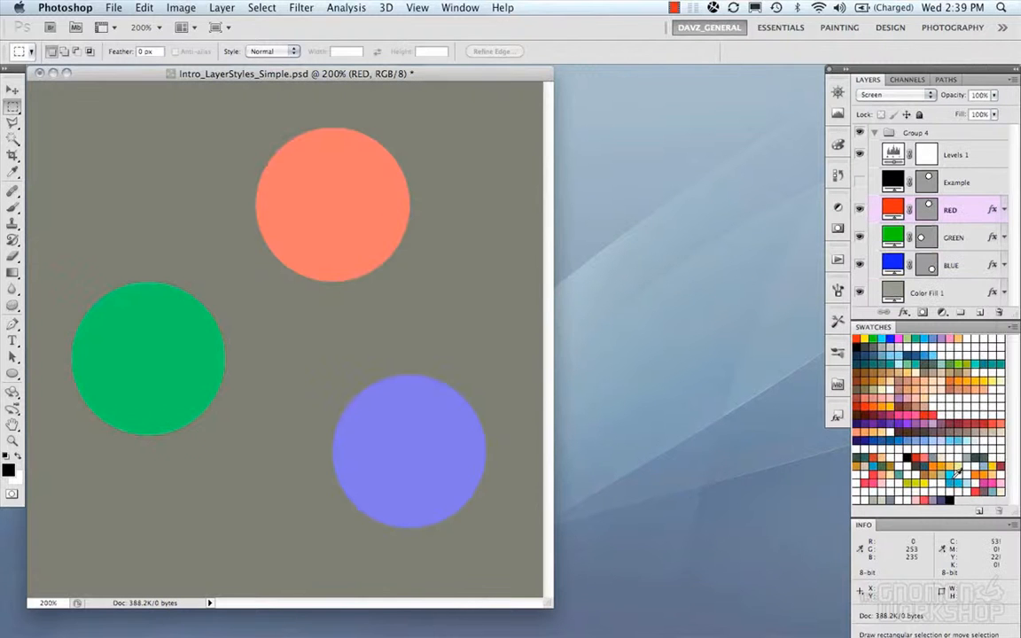
{"action": "right_click", "coordinate": [993, 210]}
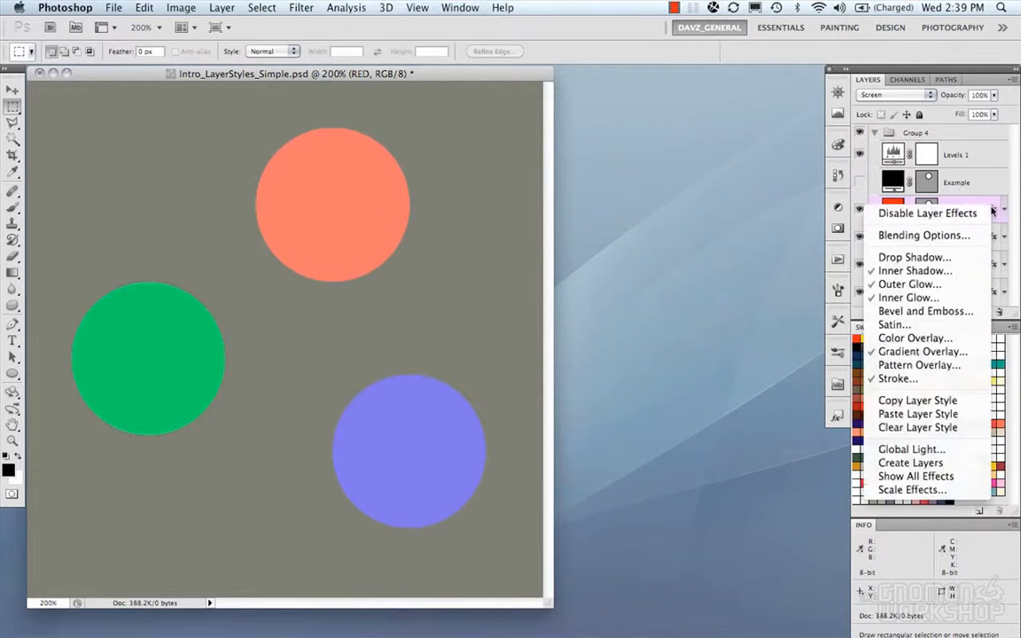
{"action": "left_click", "coordinate": [947, 476]}
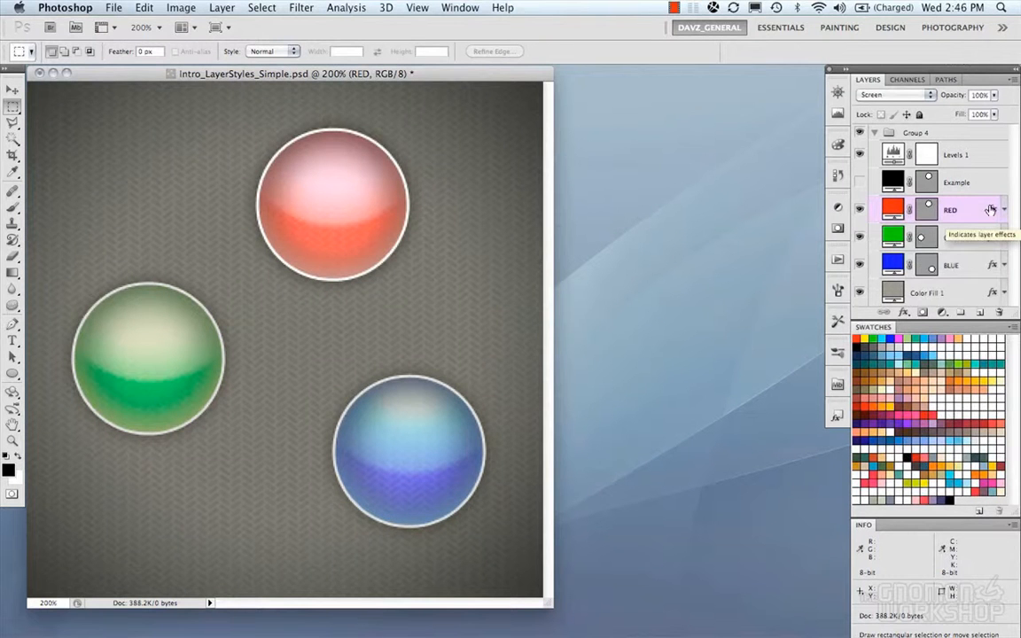
Try out different global light directions with the preview, ending at an angle of 96° and an altitude of 42°
{"action": "right_click", "coordinate": [990, 210]}
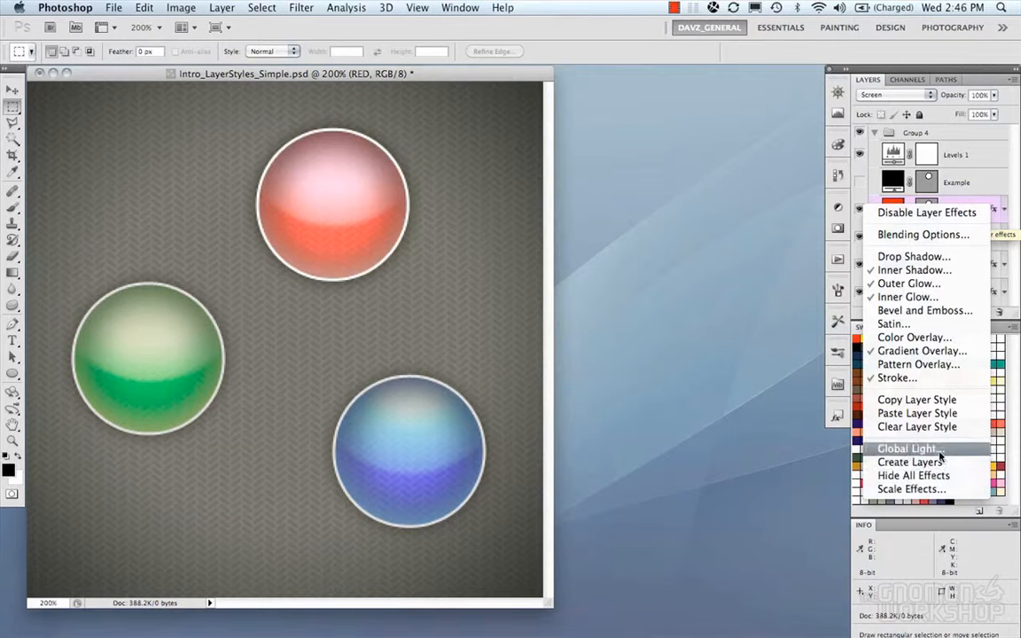
{"action": "left_click", "coordinate": [940, 454]}
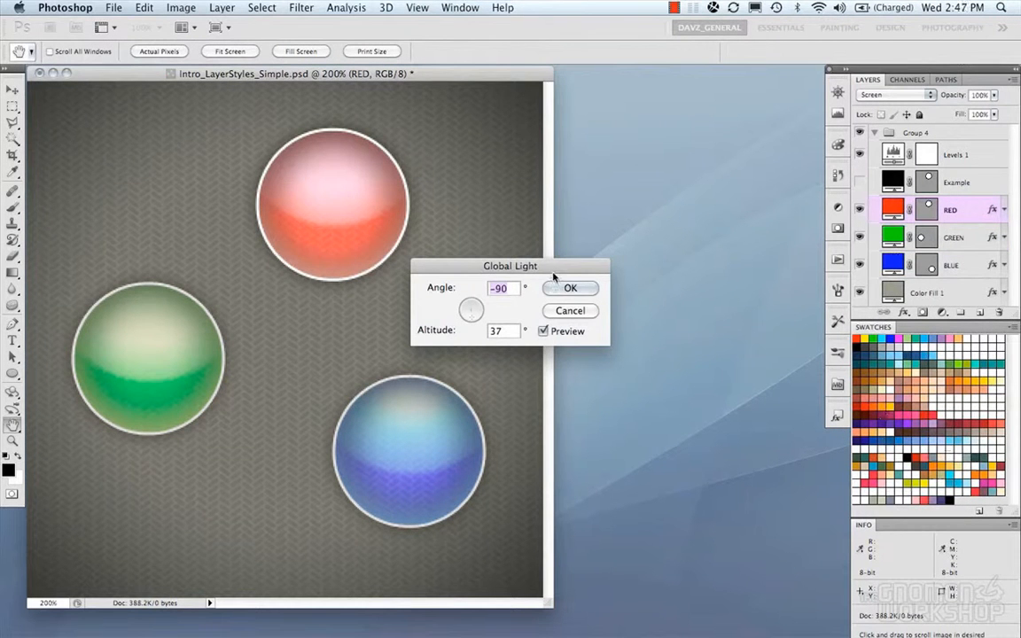
{"action": "left_click_drag", "start_coordinate": [553, 272], "coordinate": [735, 101]}
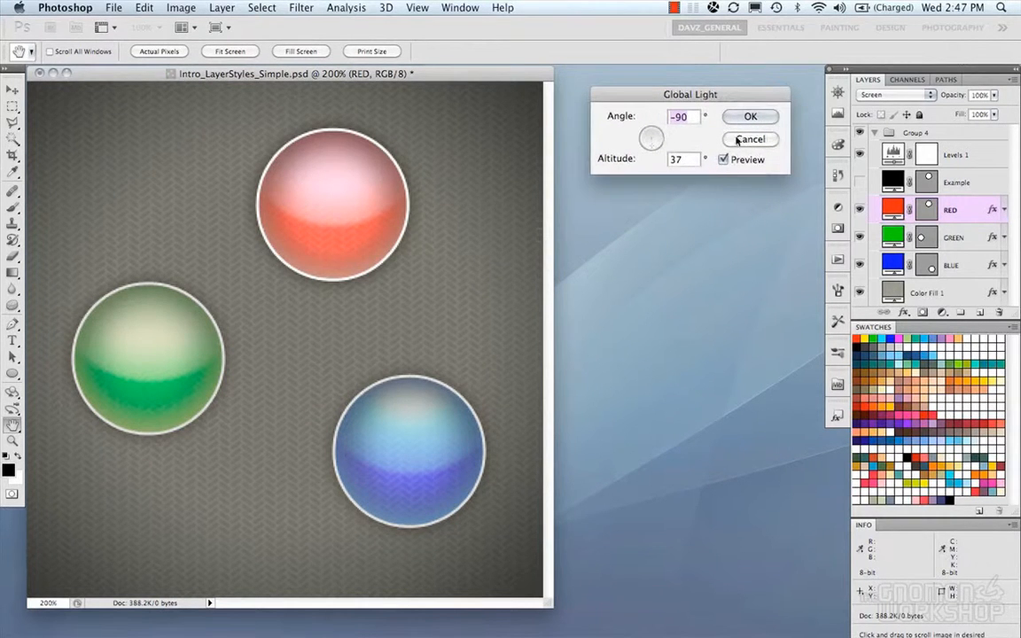
{"action": "mouse_move", "coordinate": [650, 139]}
{"action": "left_mouse_down"}
{"action": "mouse_move", "coordinate": [661, 138]}
{"action": "mouse_move", "coordinate": [651, 138]}
{"action": "left_mouse_up"}
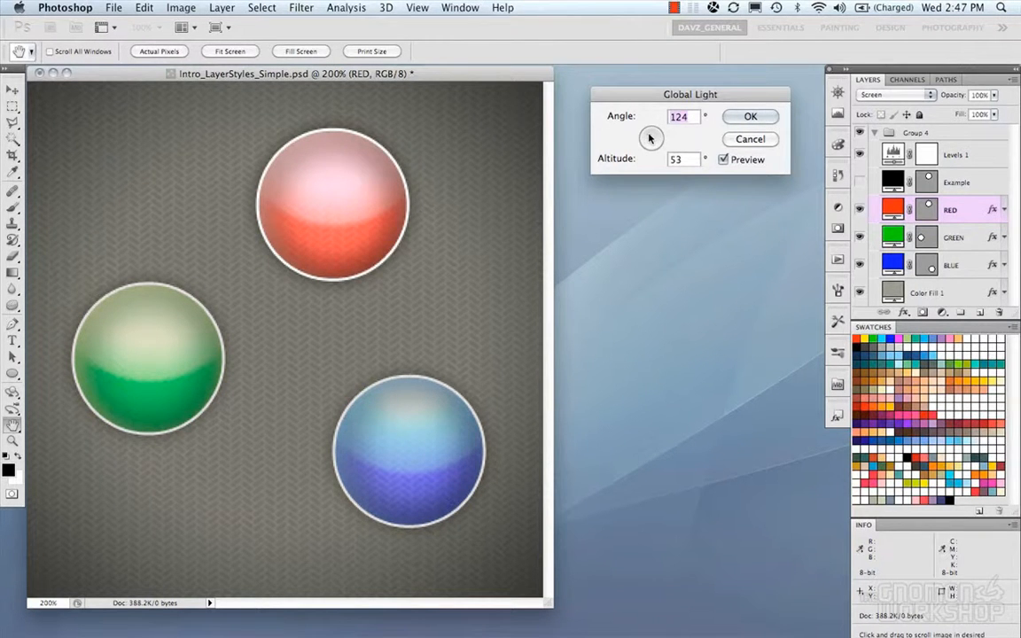
{"action": "mouse_move", "coordinate": [650, 138]}
{"action": "left_mouse_down"}
{"action": "mouse_move", "coordinate": [654, 148]}
{"action": "mouse_move", "coordinate": [648, 138]}
{"action": "left_mouse_up"}
{"action": "left_click", "coordinate": [725, 160]}
{"action": "left_click", "coordinate": [727, 162]}
{"action": "left_click_drag", "start_coordinate": [649, 131], "coordinate": [651, 131]}
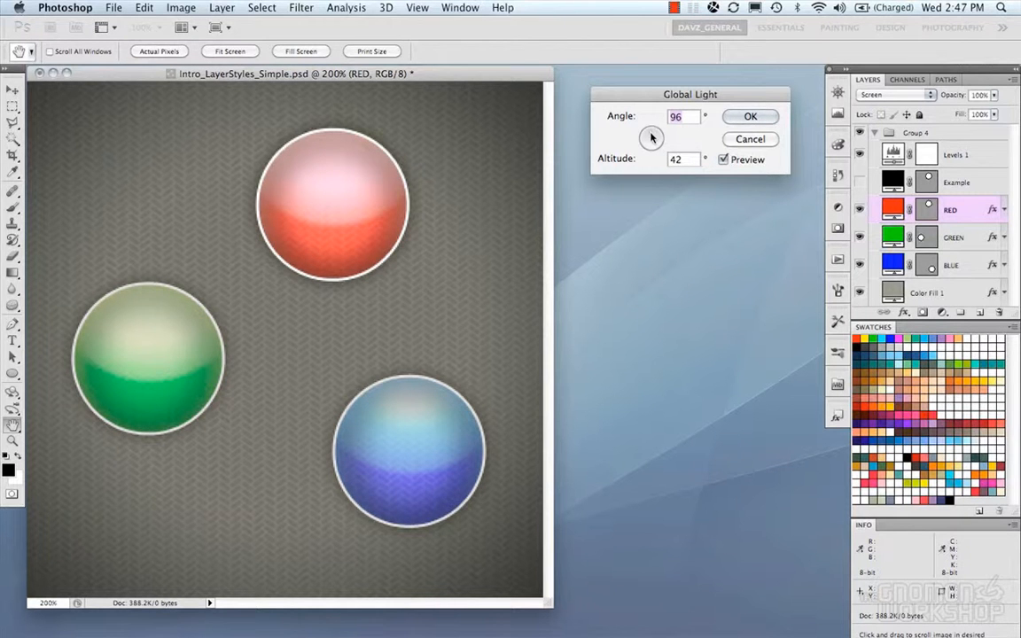
Try scaling the RED layer's effects to 200%, 50%, 500% and 100%, and cancel the scaling
{"action": "right_click", "coordinate": [993, 210]}
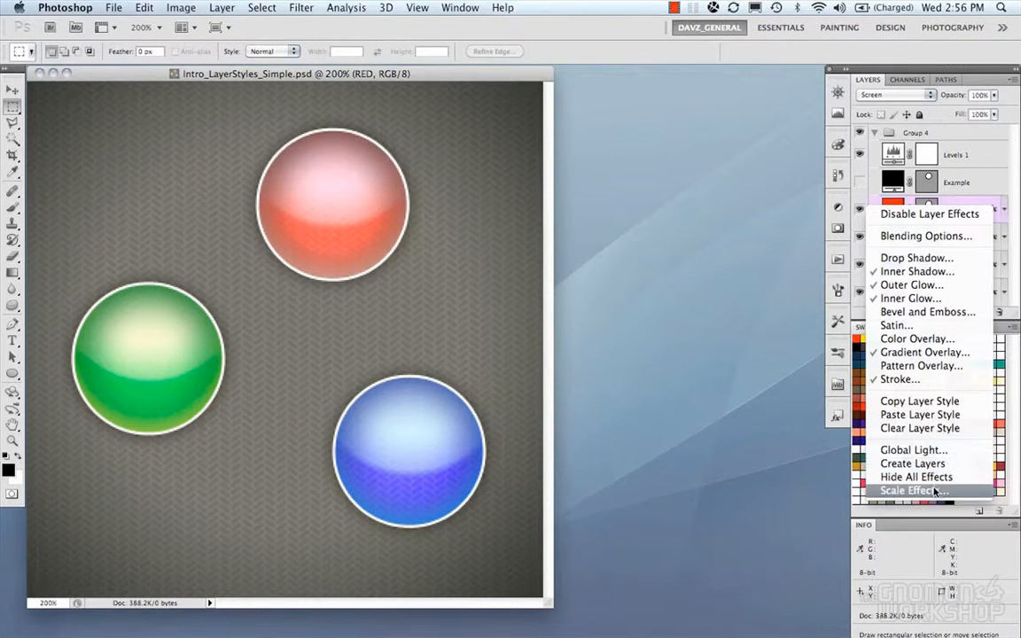
{"action": "left_click", "coordinate": [913, 491]}
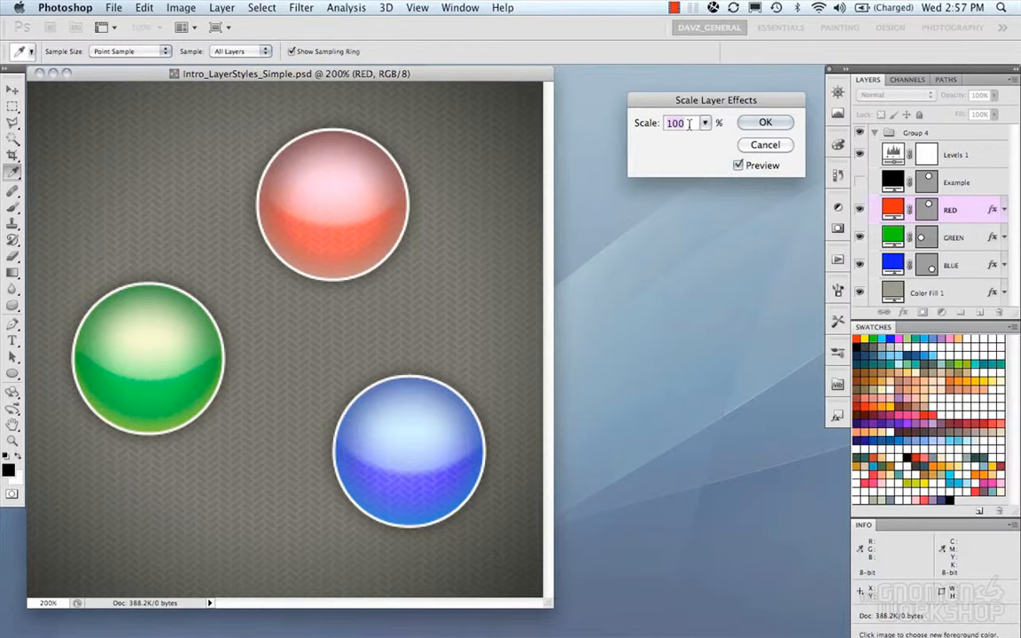
{"action": "type", "text": "200"}
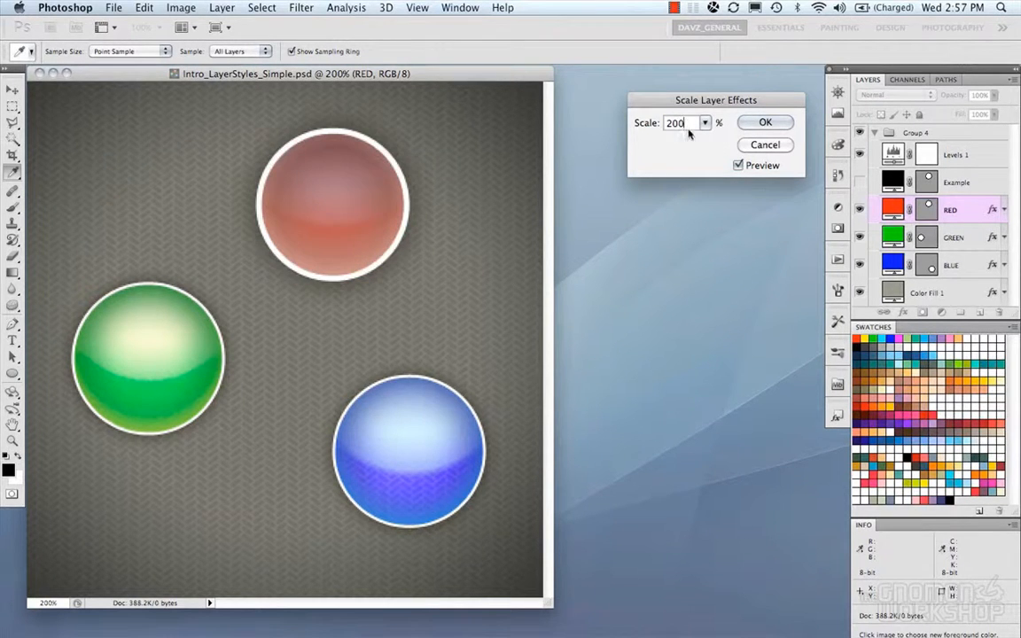
{"action": "type", "text": "50"}
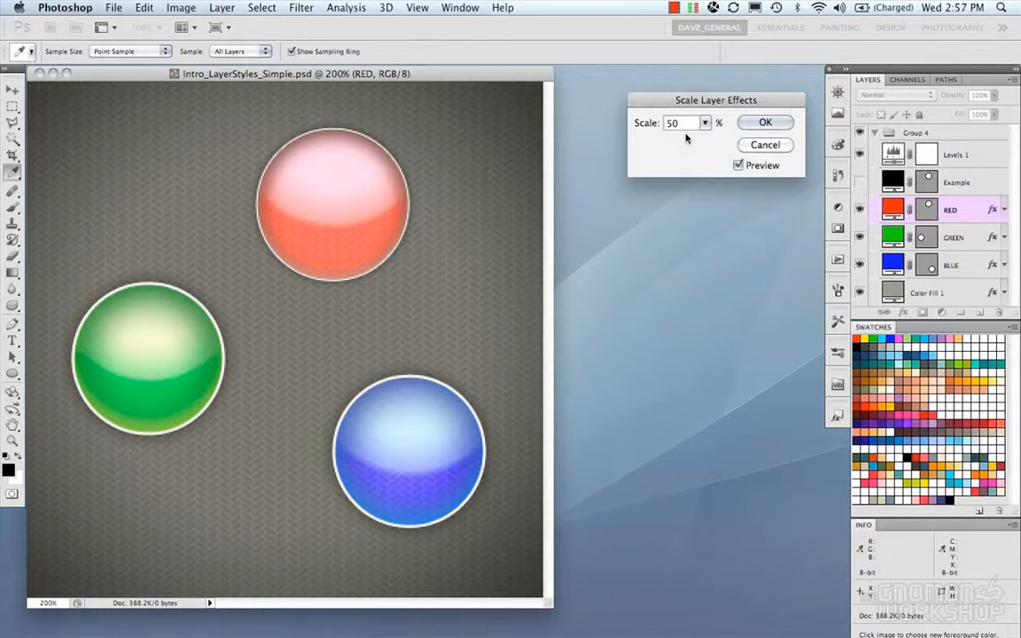
{"action": "left_click", "coordinate": [657, 124]}
{"action": "type", "text": "500"}
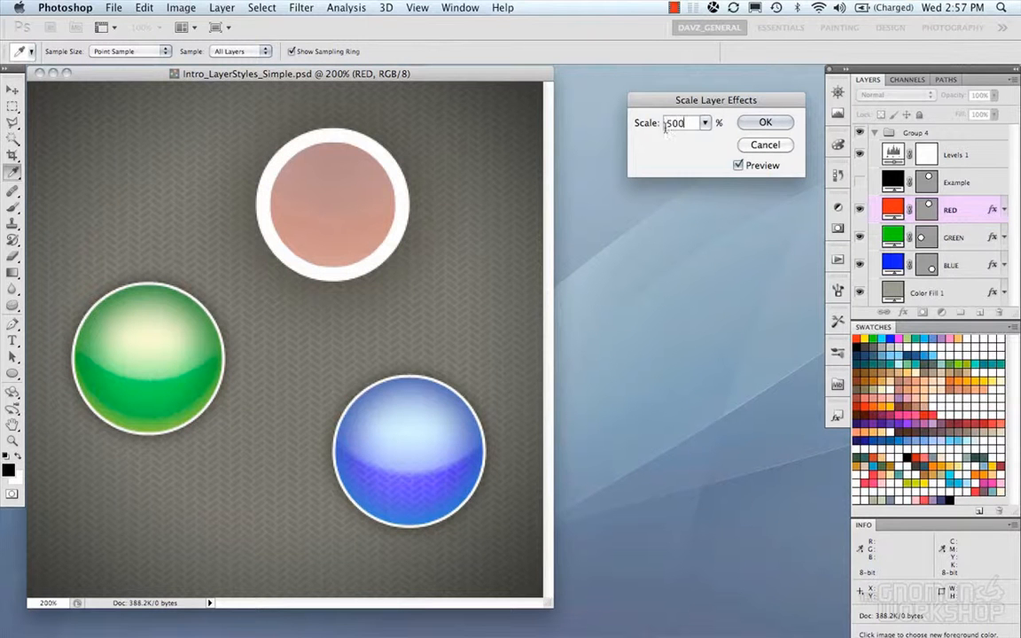
{"action": "left_click", "coordinate": [655, 124]}
{"action": "type", "text": "100"}
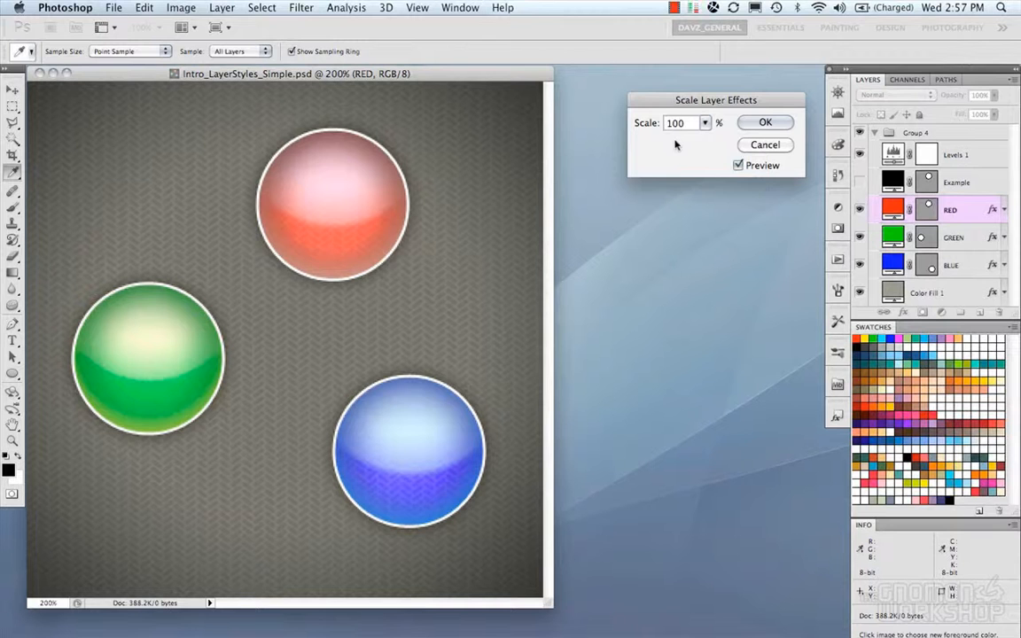
{"action": "left_click", "coordinate": [766, 146]}
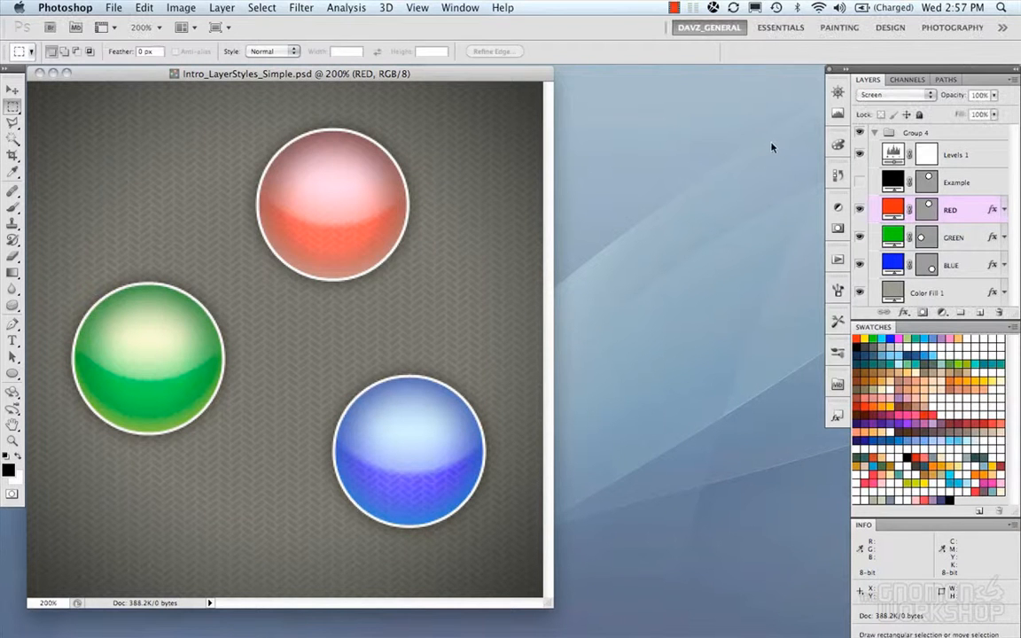
Convert the RED layer's effects into separate layers with Create Layers
{"action": "right_click", "coordinate": [993, 210]}
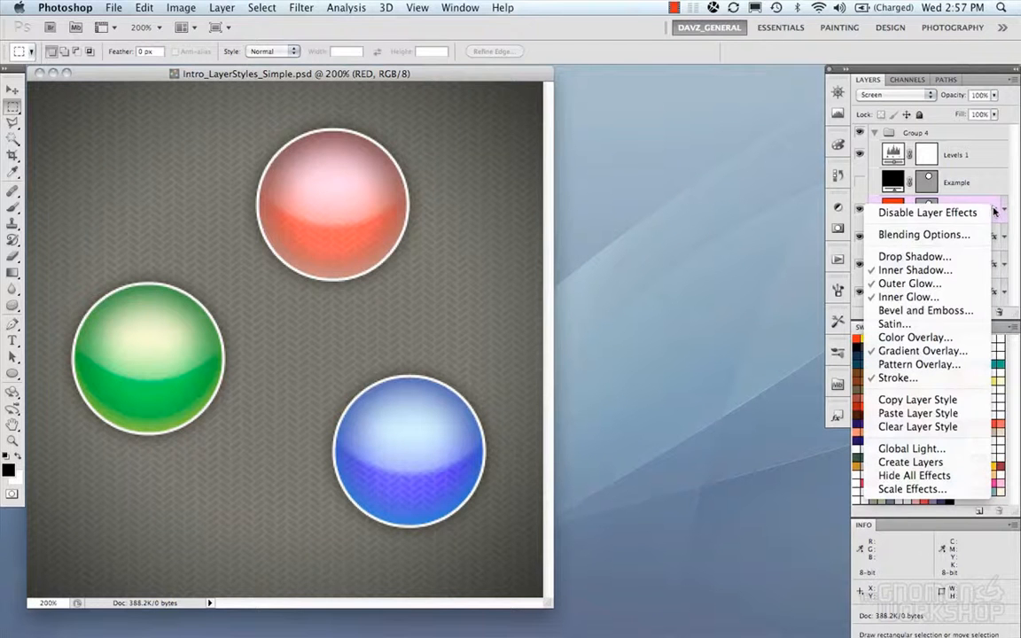
{"action": "left_click", "coordinate": [815, 240]}
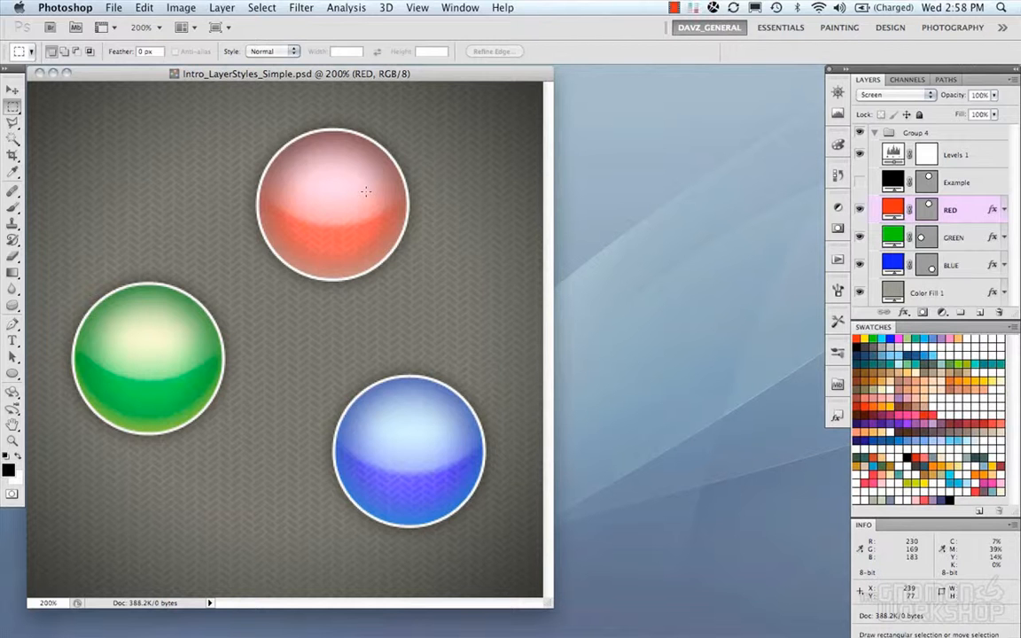
{"action": "left_click", "coordinate": [1000, 210]}
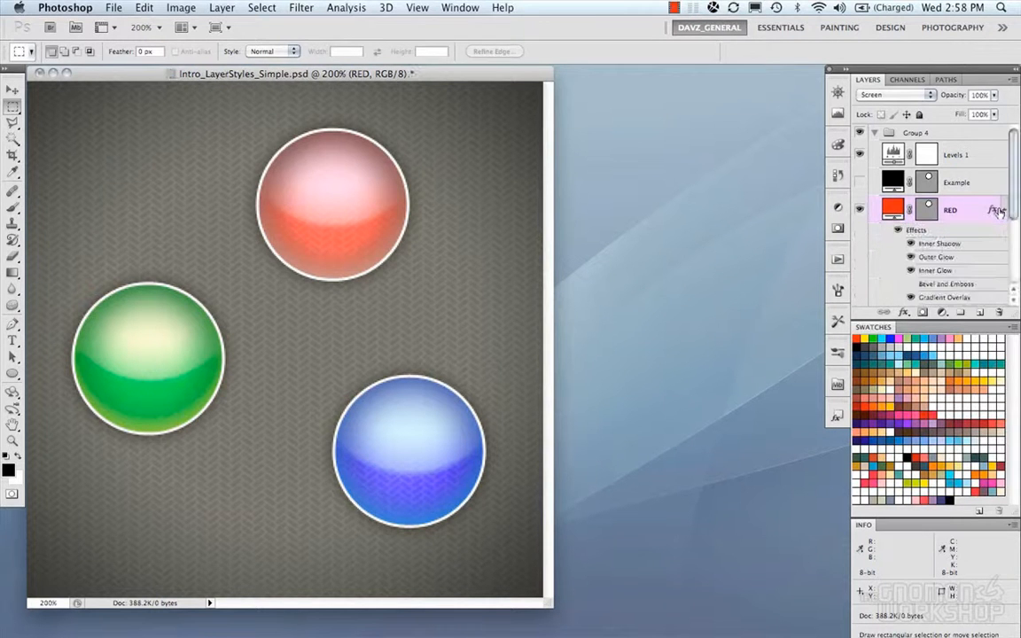
{"action": "scroll", "coordinate": [993, 226], "scroll_direction": "down", "scroll_amount": 3}
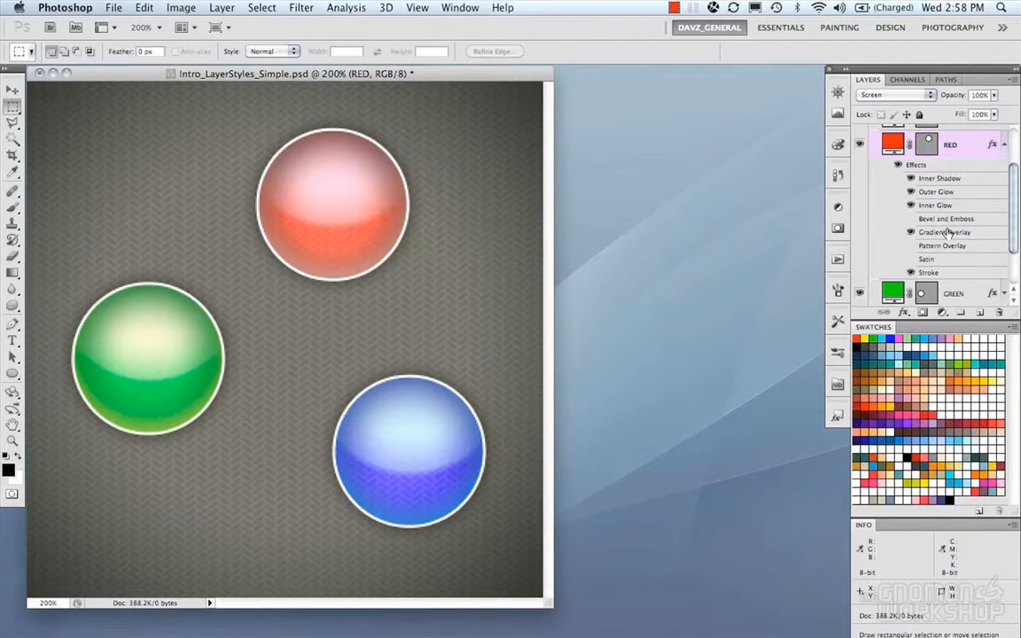
{"action": "left_click", "coordinate": [1005, 144]}
{"action": "right_click", "coordinate": [993, 214]}
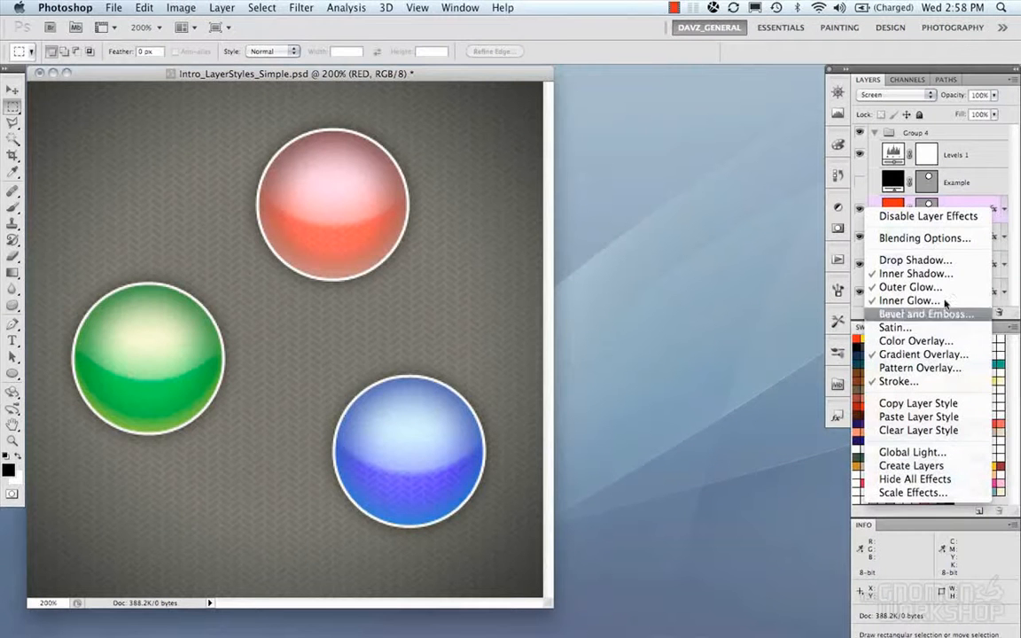
{"action": "left_click", "coordinate": [938, 465]}
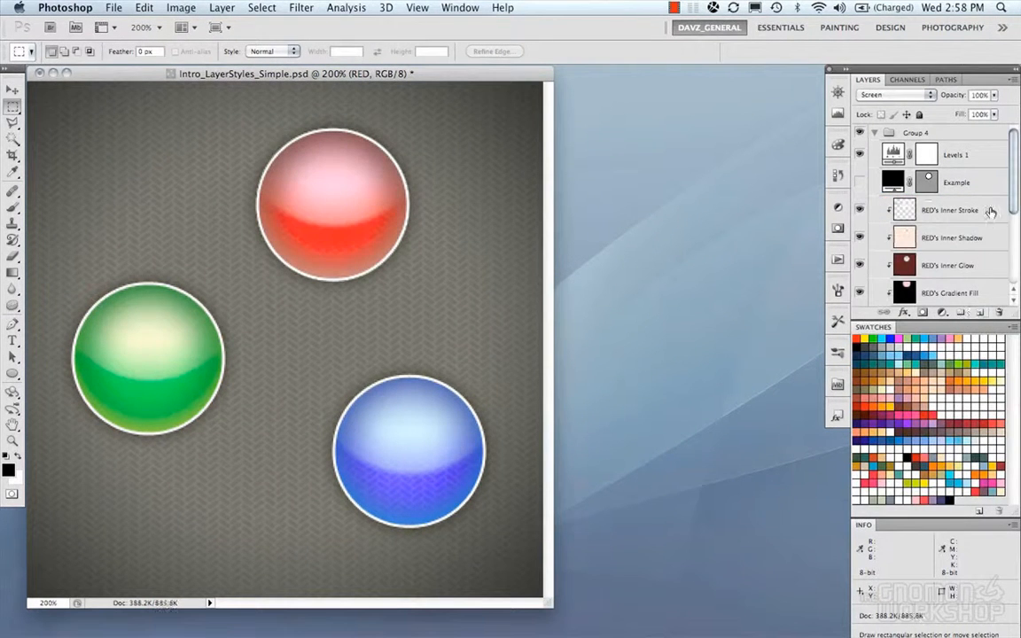
Examine the separate layers made from RED's effects and select the RED's Inner Stroke layer
{"action": "left_click_drag", "start_coordinate": [1012, 173], "coordinate": [1016, 204]}
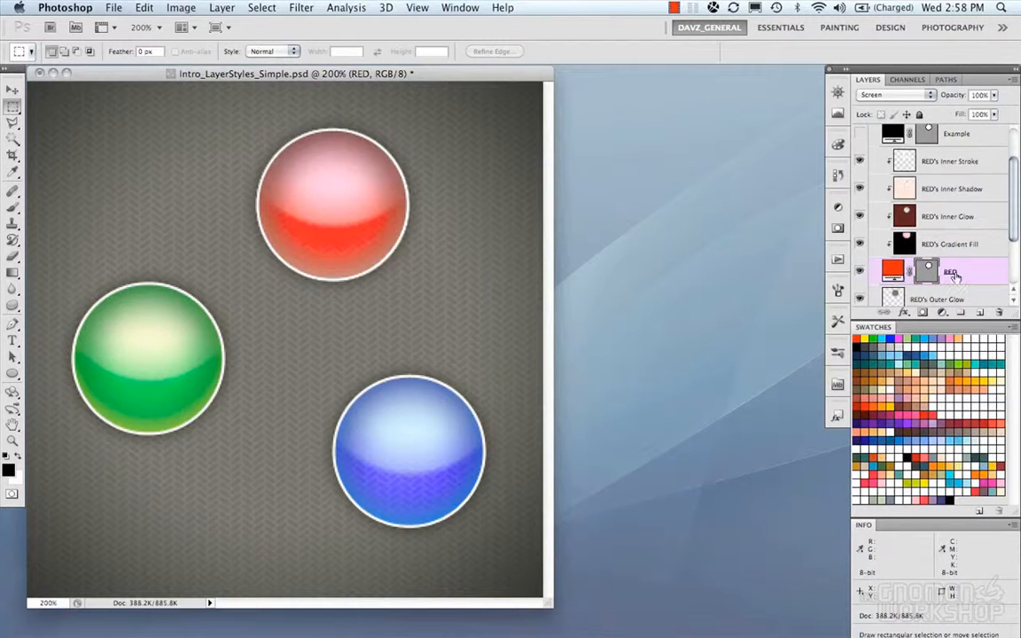
{"action": "scroll", "coordinate": [955, 276], "scroll_direction": "down", "scroll_amount": 1}
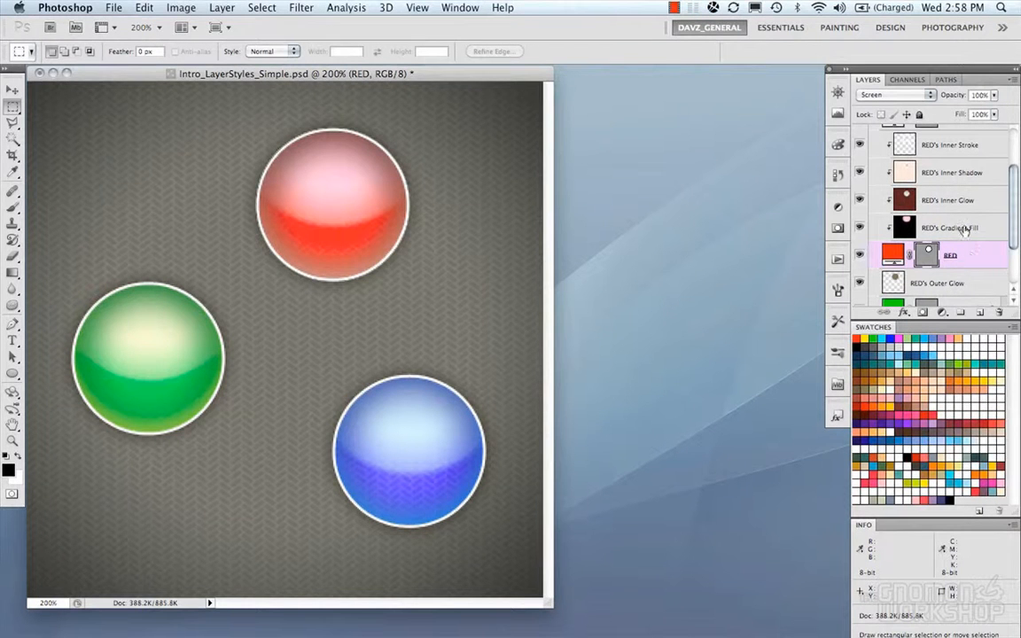
{"action": "scroll", "coordinate": [967, 230], "scroll_direction": "up", "scroll_amount": 2}
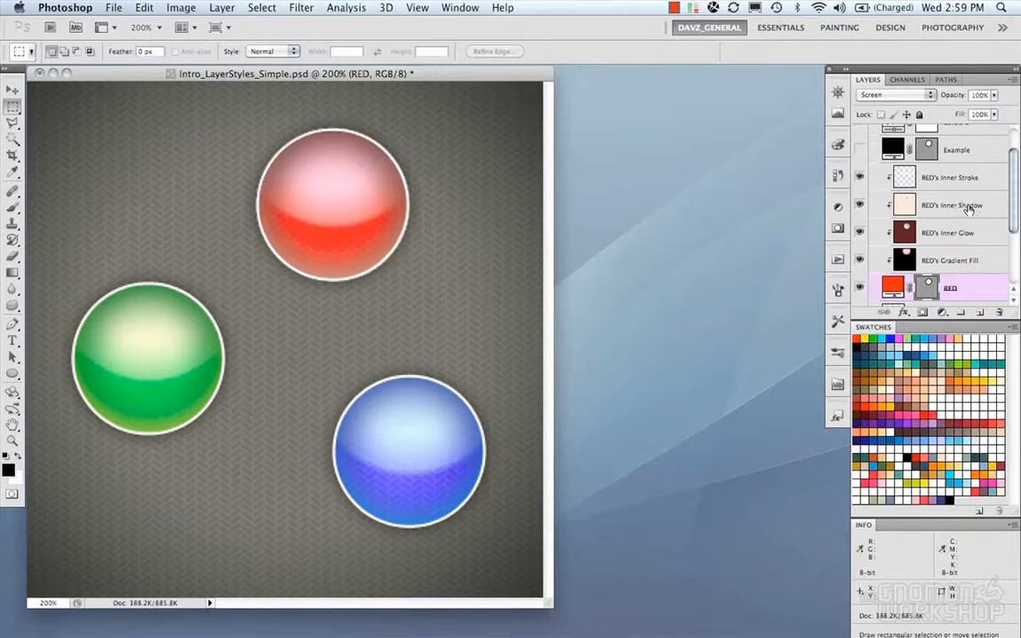
{"action": "scroll", "coordinate": [950, 181], "scroll_direction": "down", "scroll_amount": 2}
{"action": "left_click", "coordinate": [950, 163]}
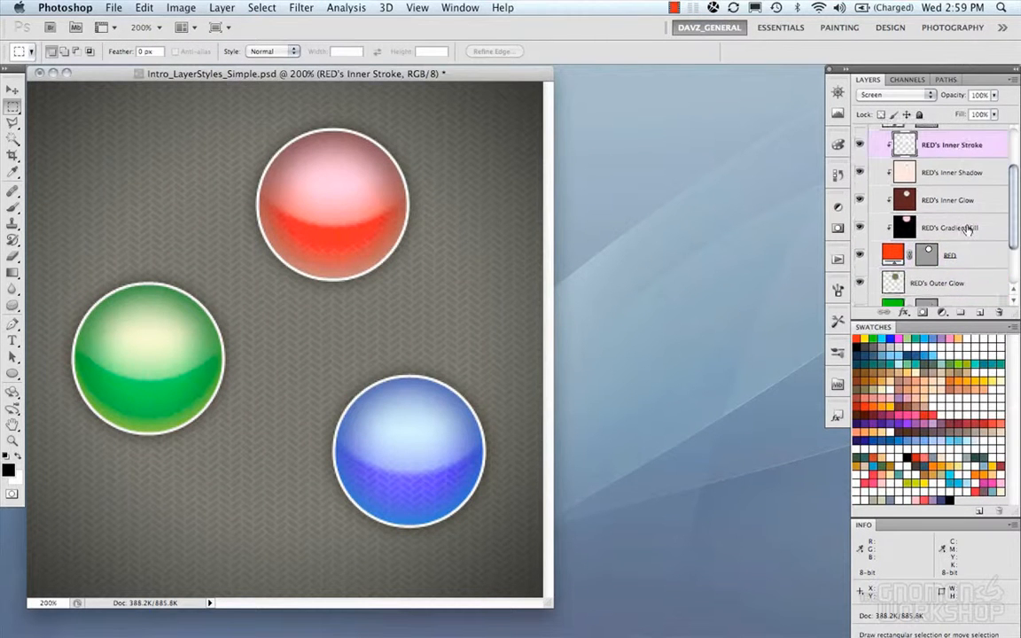
Group the RED layers from Inner Stroke down to Outer Glow and name the group RED
{"action": "left_click", "coordinate": [953, 275], "text": "shift"}
{"action": "key", "text": "super+g"}
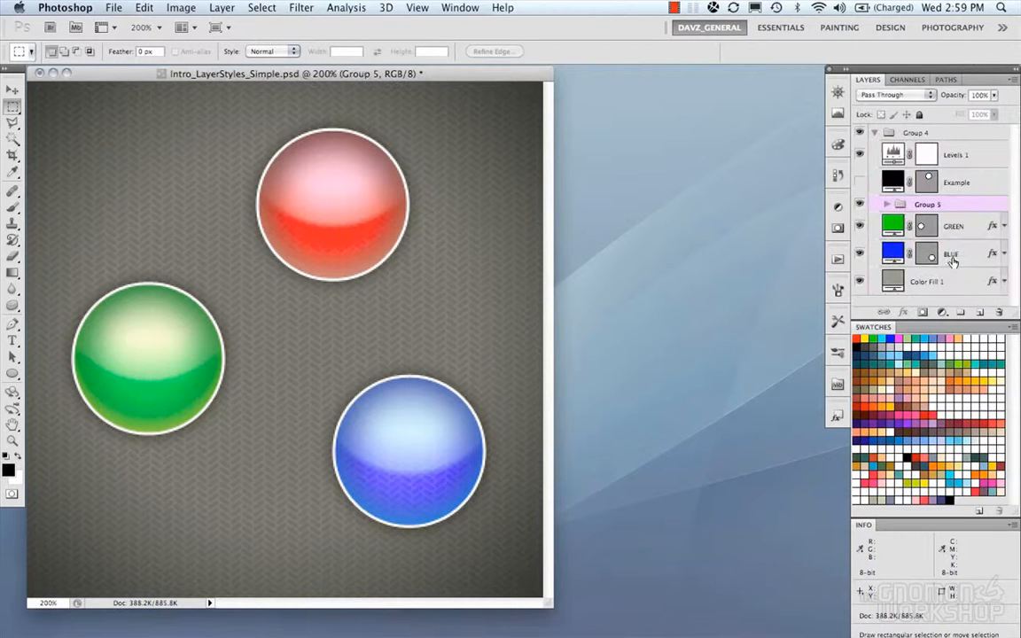
{"action": "double_click", "coordinate": [927, 205]}
{"action": "type", "text": "RED"}
{"action": "key", "text": "Return"}
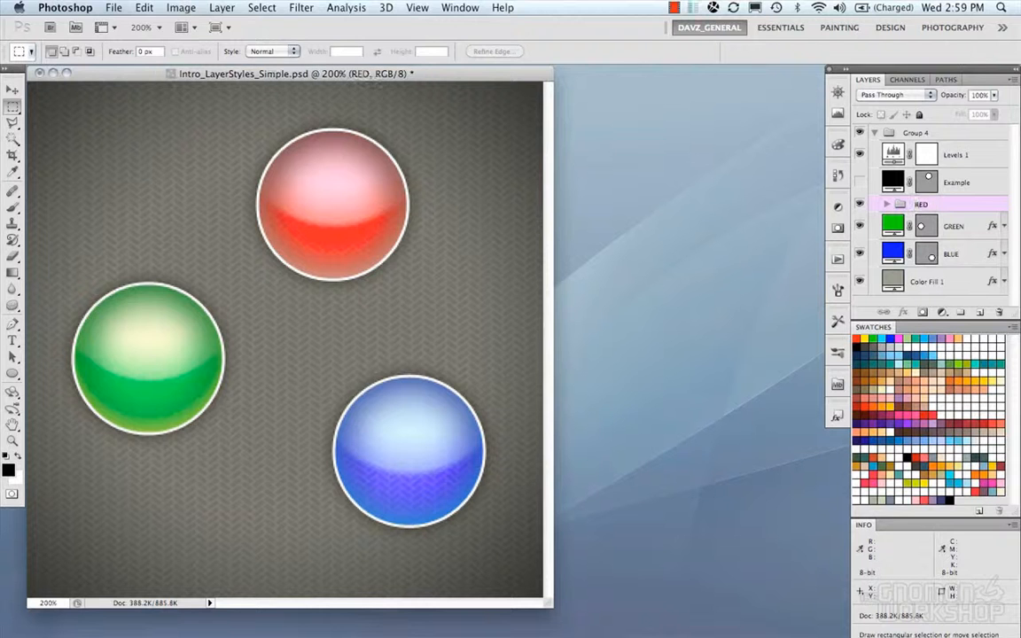
Expand the RED group and examine what its individual effect layers contribute by switching their visibility off and on
{"action": "left_click", "coordinate": [887, 205]}
{"action": "scroll", "coordinate": [891, 206], "scroll_direction": "down", "scroll_amount": 1}
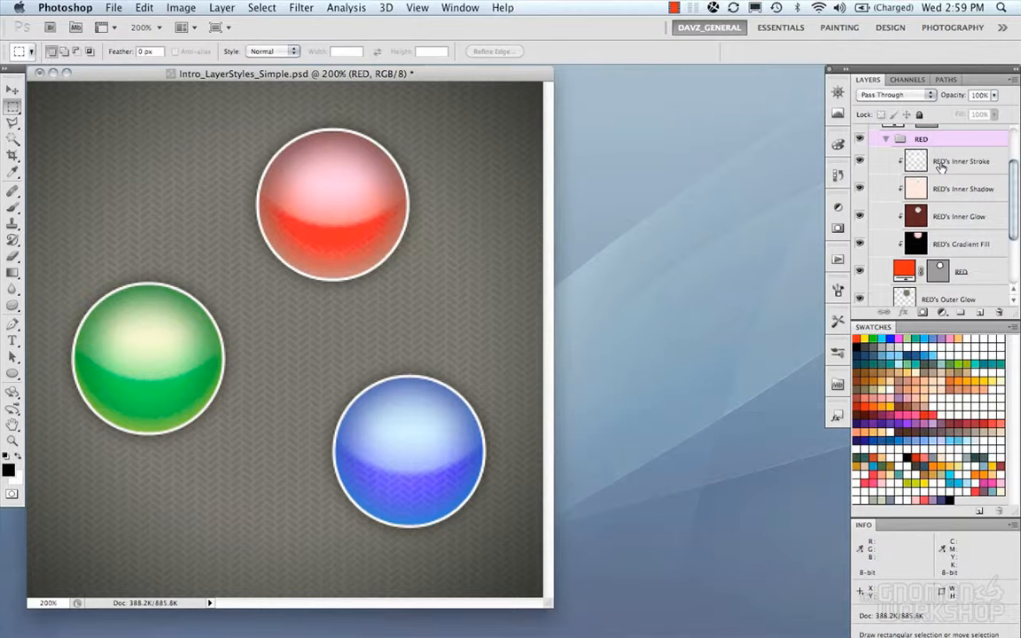
{"action": "left_click", "coordinate": [860, 162]}
{"action": "left_click", "coordinate": [860, 161]}
{"action": "left_click", "coordinate": [860, 168]}
{"action": "left_click", "coordinate": [860, 167]}
{"action": "left_click", "coordinate": [860, 189]}
{"action": "left_click", "coordinate": [860, 189]}
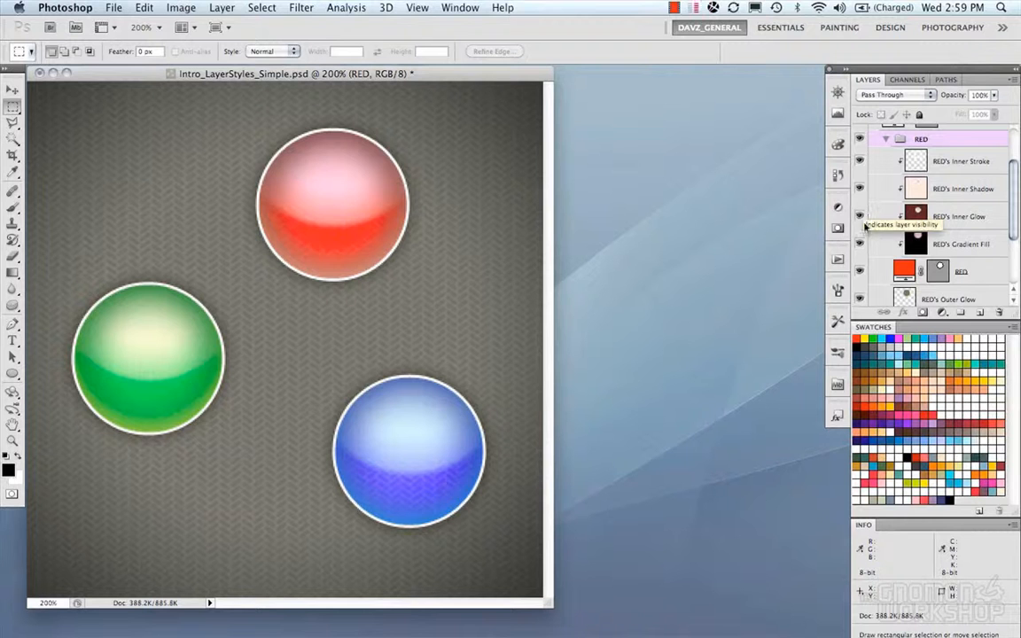
{"action": "left_click", "coordinate": [860, 244]}
{"action": "left_click", "coordinate": [860, 244]}
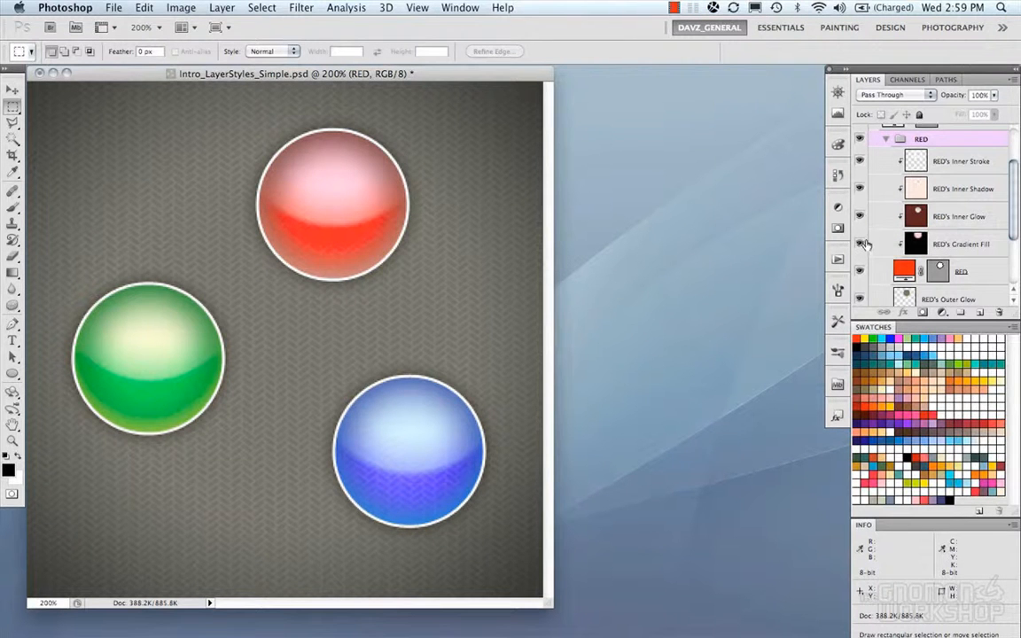
{"action": "scroll", "coordinate": [862, 245], "scroll_direction": "down", "scroll_amount": 2}
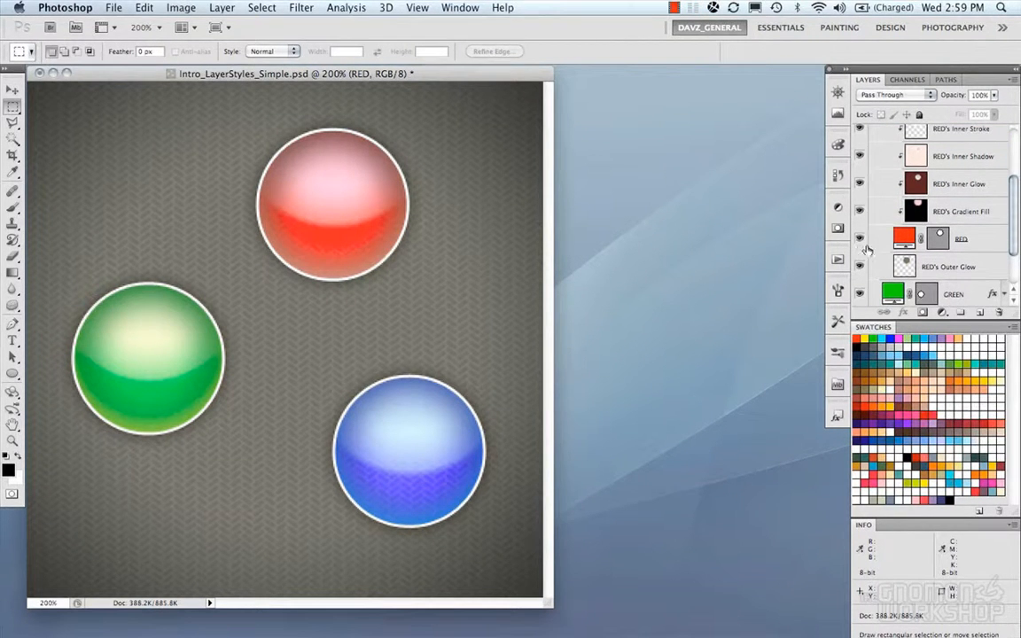
{"action": "left_click", "coordinate": [861, 265]}
{"action": "left_click", "coordinate": [860, 265]}
{"action": "left_click", "coordinate": [860, 238]}
{"action": "left_click", "coordinate": [860, 237]}
Try recolouring the RED fill layer to green 009c12 and cancel the colour change
{"action": "double_click", "coordinate": [904, 238]}
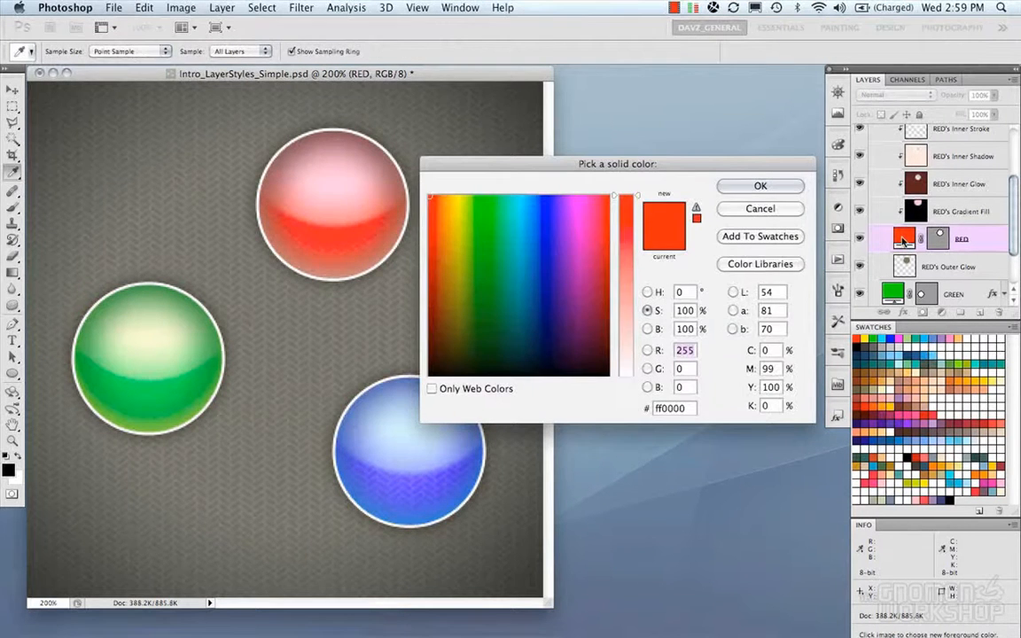
{"action": "left_click_drag", "start_coordinate": [568, 213], "coordinate": [492, 265]}
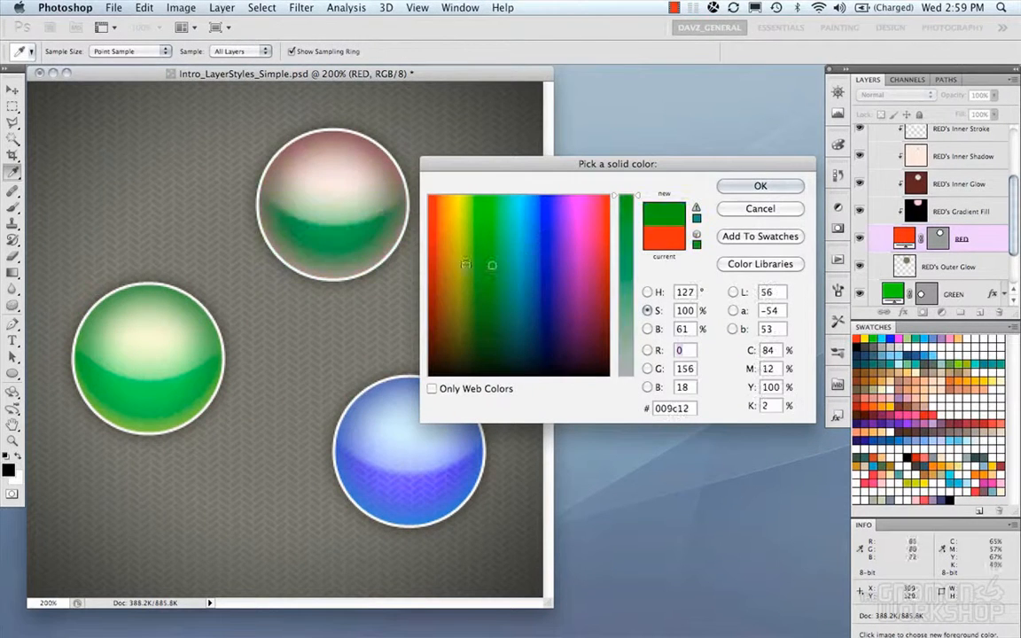
{"action": "left_click", "coordinate": [760, 208]}
Compare the circle with and without RED's Gradient Fill layer and set that layer's blend mode to Linear Dodge (Add)
{"action": "scroll", "coordinate": [921, 159], "scroll_direction": "up", "scroll_amount": 1}
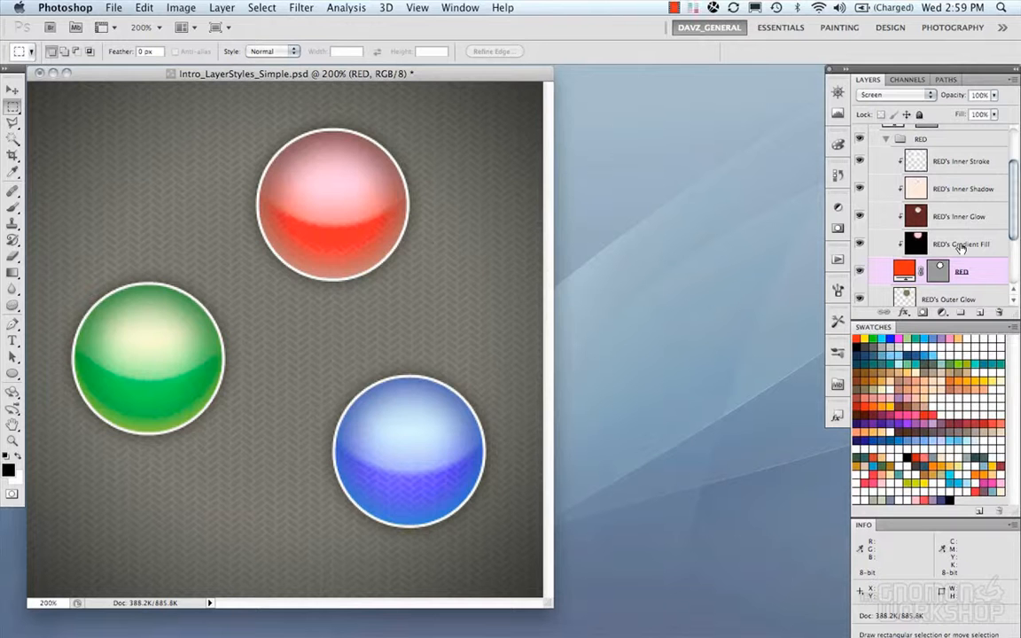
{"action": "left_click", "coordinate": [875, 243]}
{"action": "left_click", "coordinate": [859, 244]}
{"action": "left_click", "coordinate": [859, 244]}
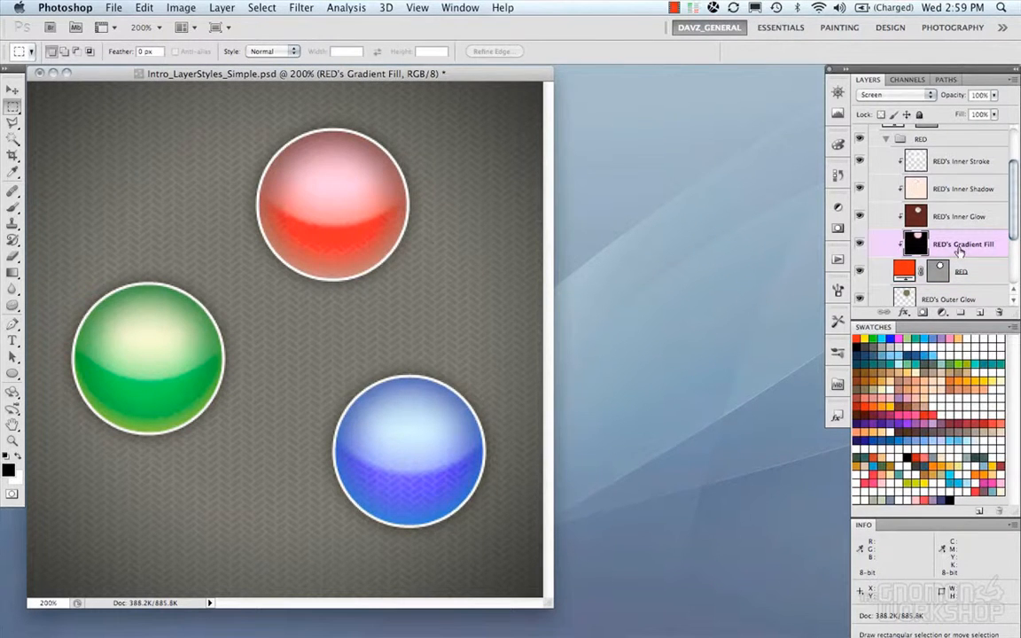
{"action": "left_click", "coordinate": [909, 94]}
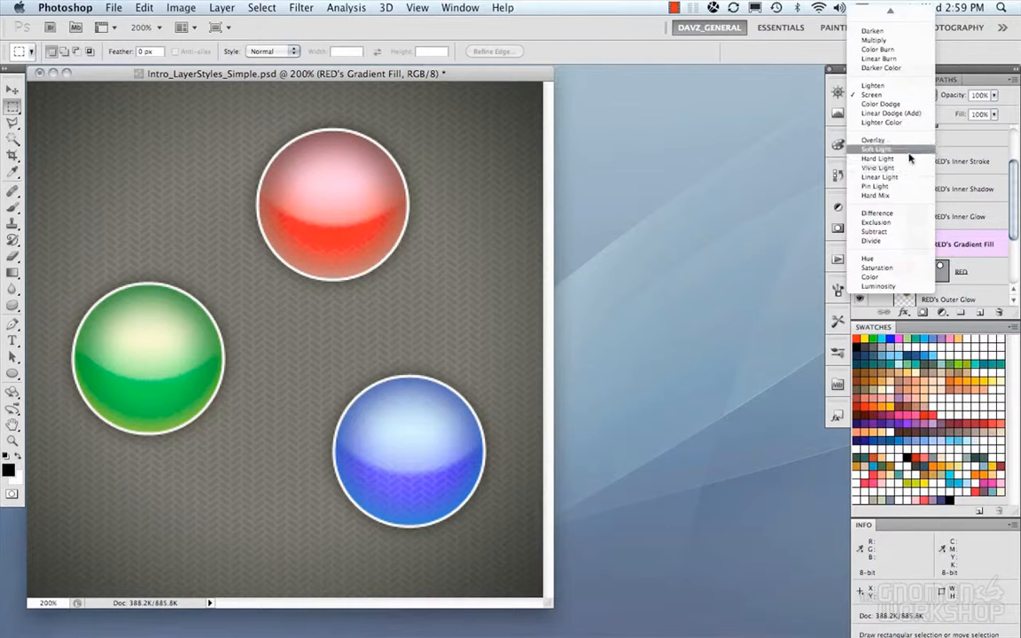
{"action": "left_click", "coordinate": [894, 113]}
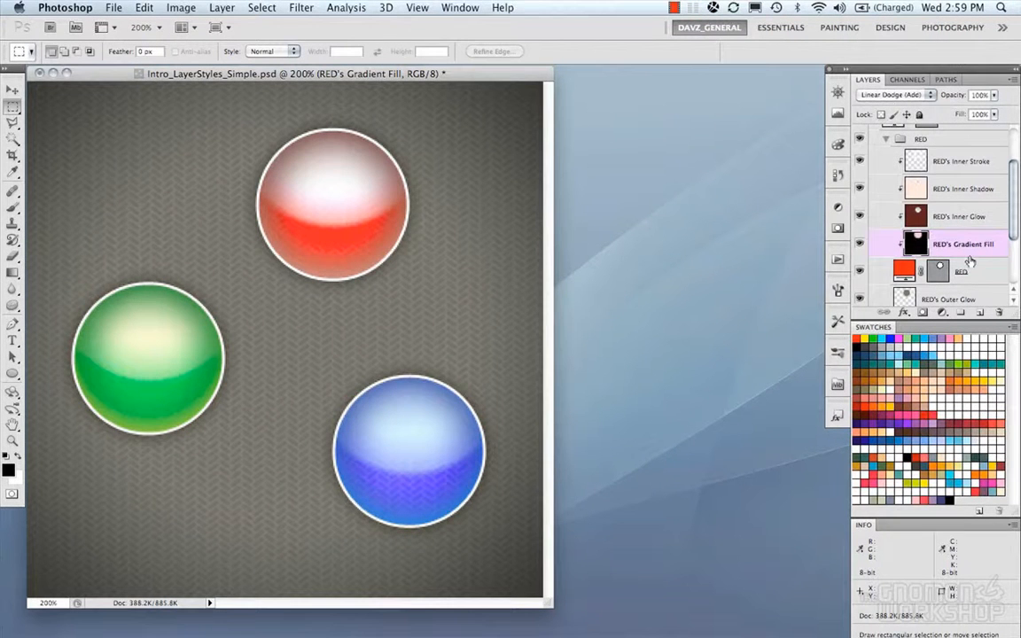
Lower the opacity of RED's Gradient Fill layer to 89% and compare the circle with the layer hidden and shown
{"action": "left_click", "coordinate": [993, 95]}
{"action": "left_click_drag", "start_coordinate": [995, 108], "coordinate": [989, 113]}
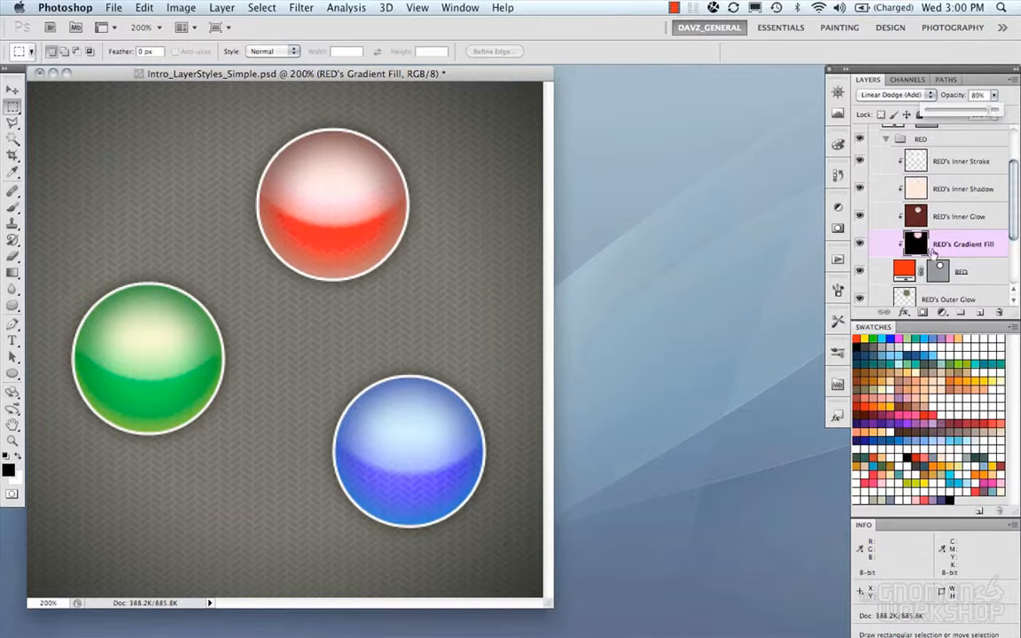
{"action": "left_click", "coordinate": [866, 244]}
{"action": "left_click", "coordinate": [865, 244]}
{"action": "left_click", "coordinate": [864, 245]}
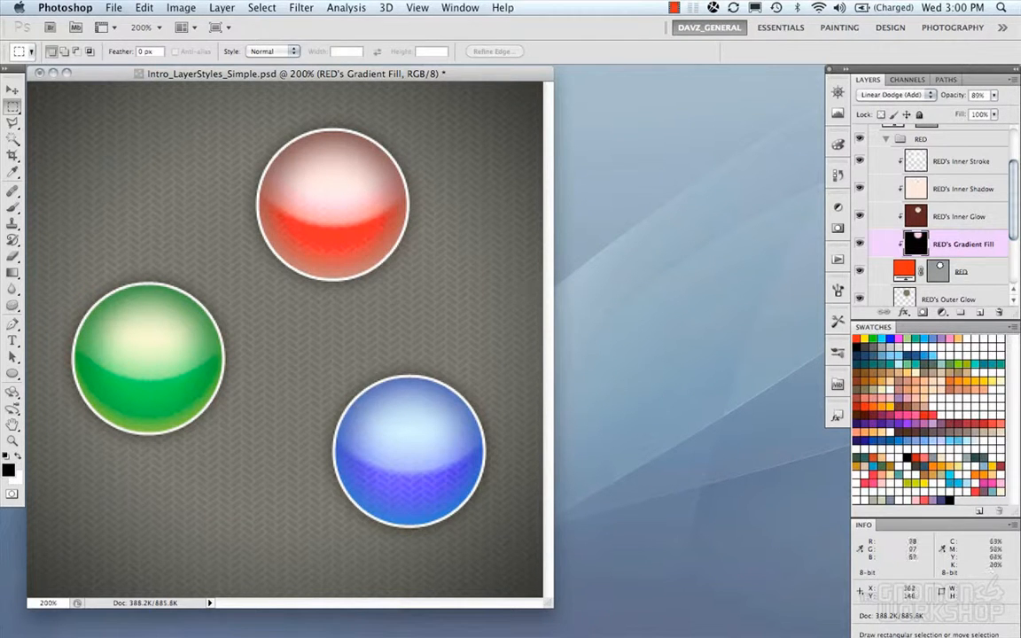
Add a layer mask to RED's Gradient Fill layer and brush black along the highlight's lower edge to soften it
{"action": "key", "text": "b"}
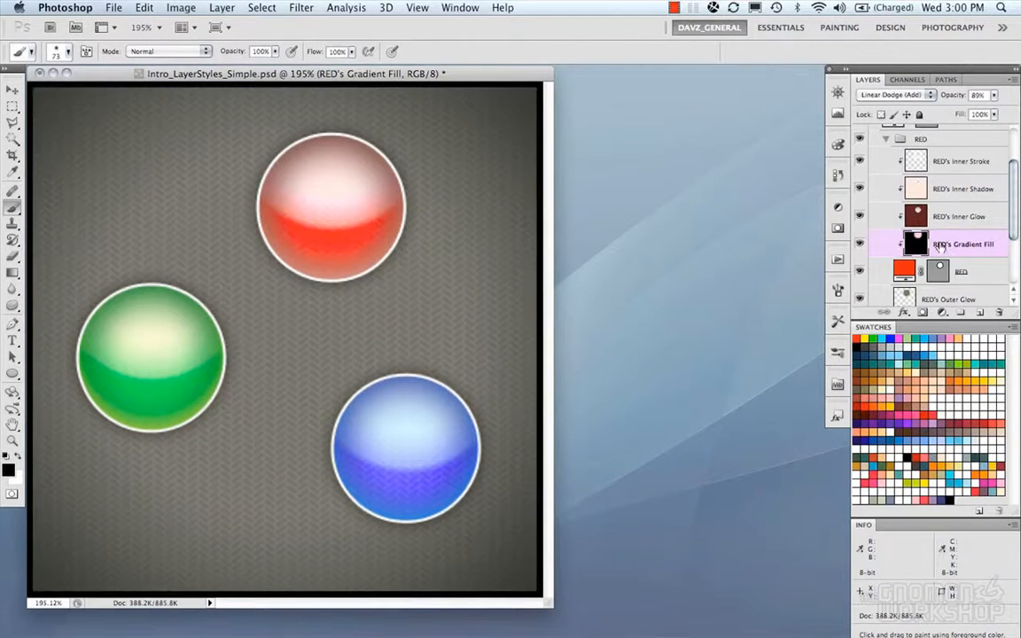
{"action": "left_click", "coordinate": [923, 312]}
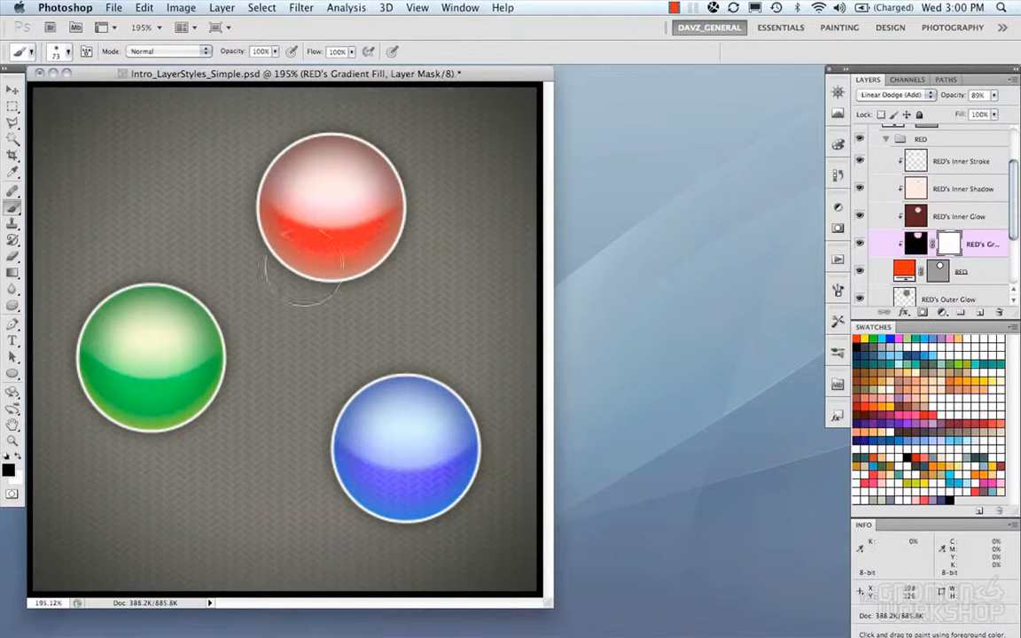
{"action": "mouse_move", "coordinate": [337, 256]}
{"action": "left_mouse_down"}
{"action": "mouse_move", "coordinate": [263, 226]}
{"action": "mouse_move", "coordinate": [327, 241]}
{"action": "mouse_move", "coordinate": [394, 218]}
{"action": "left_mouse_up"}
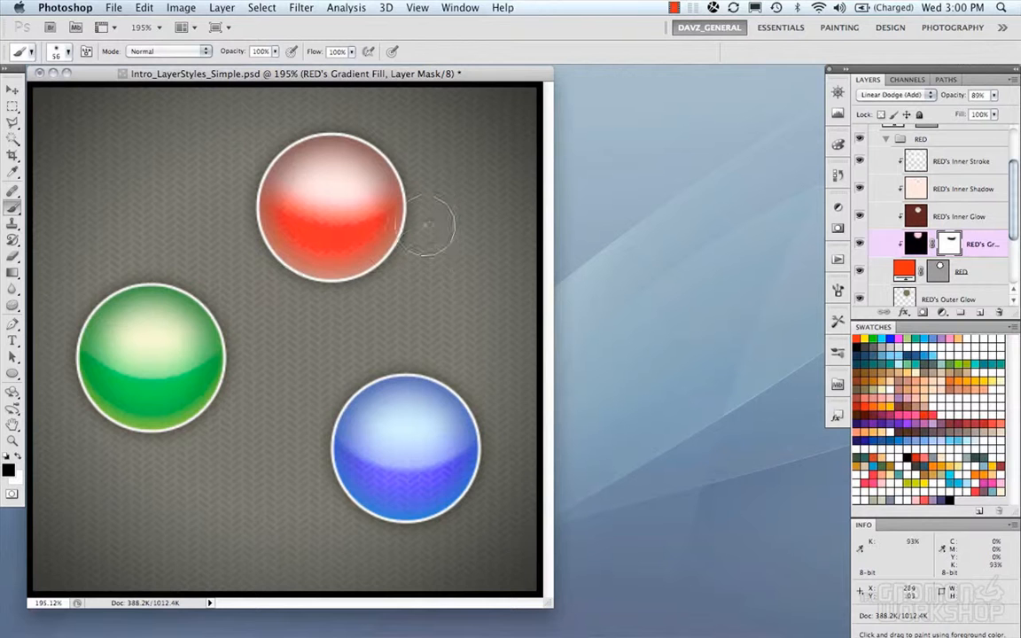
{"action": "key", "text": "super+z"}
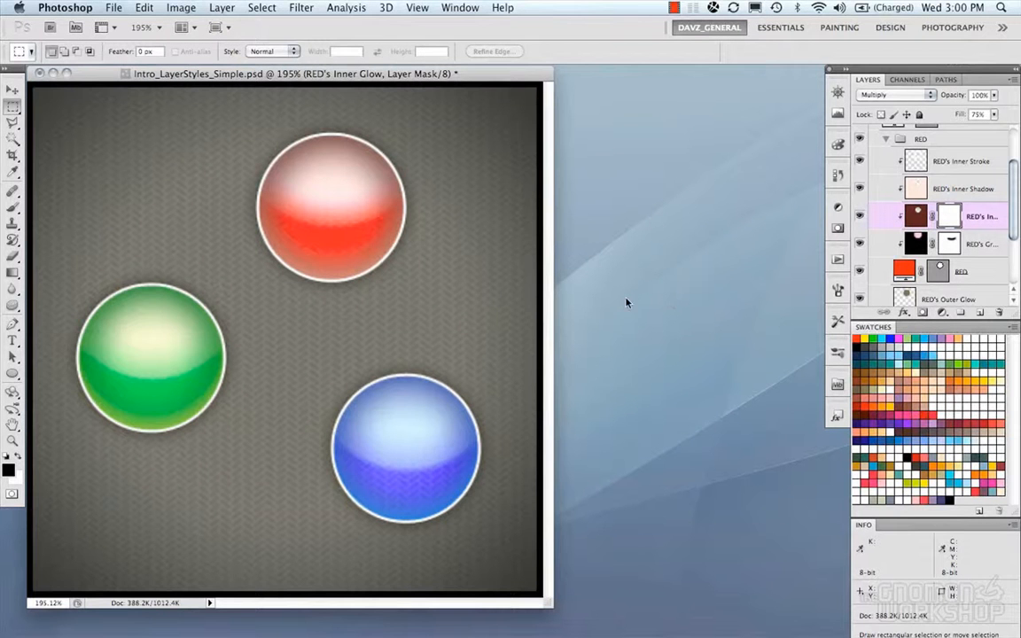
Brush black on the mask of RED's Inner Glow layer along the red circle's lower edge to fade the dark glow
{"action": "key", "text": "b"}
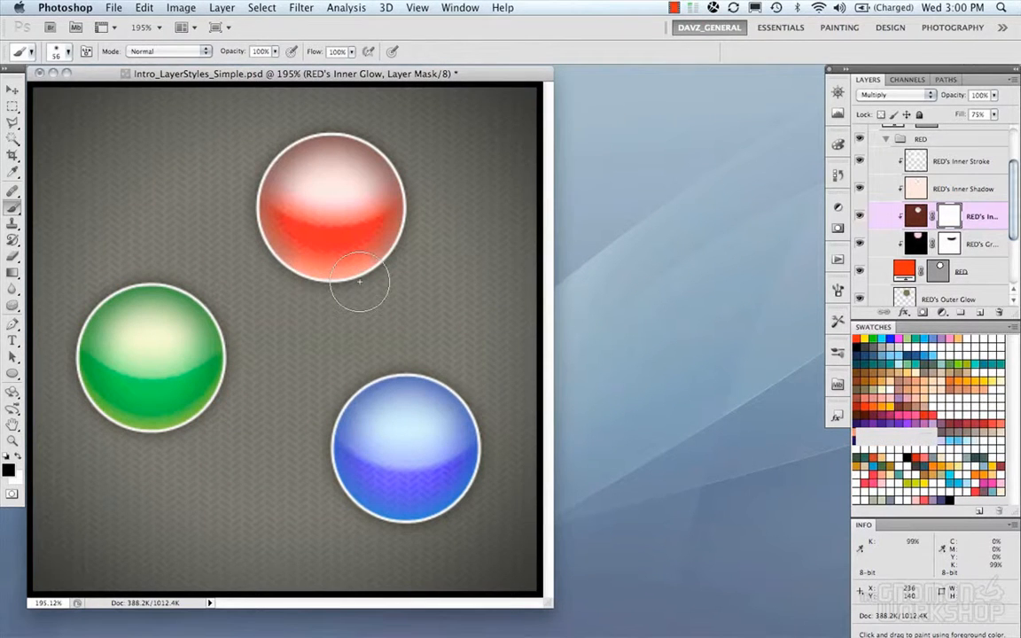
{"action": "left_click_drag", "start_coordinate": [359, 282], "coordinate": [365, 295]}
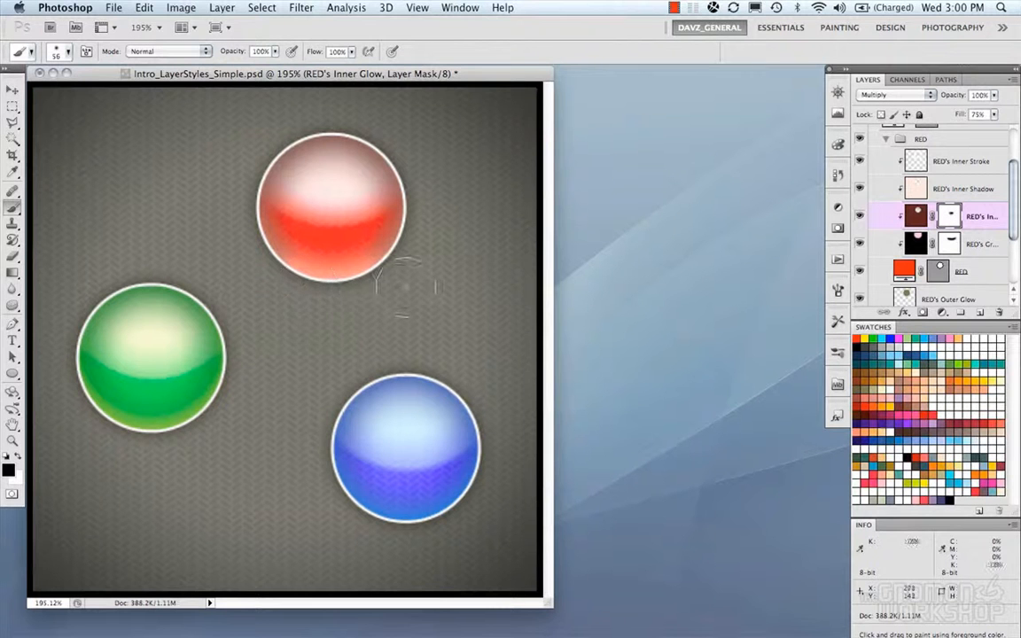